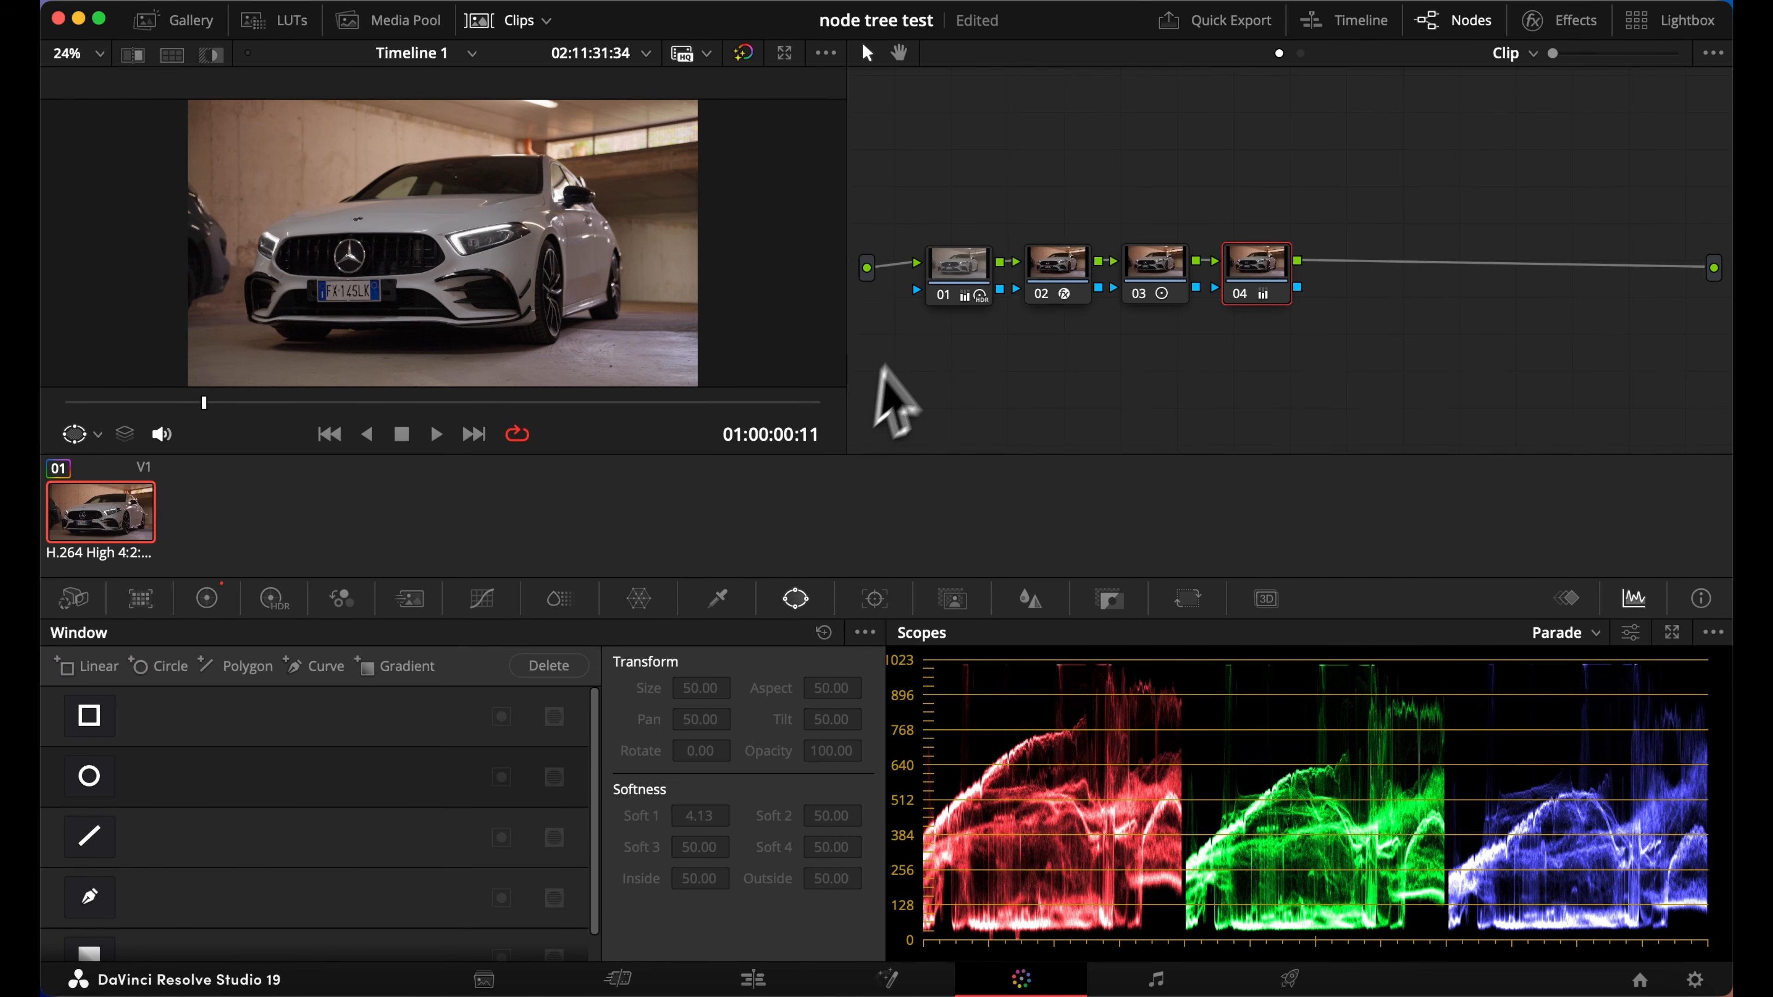
# Add a new node and insert it into the connection after node 04
pyautogui.rightClick(1365, 291)
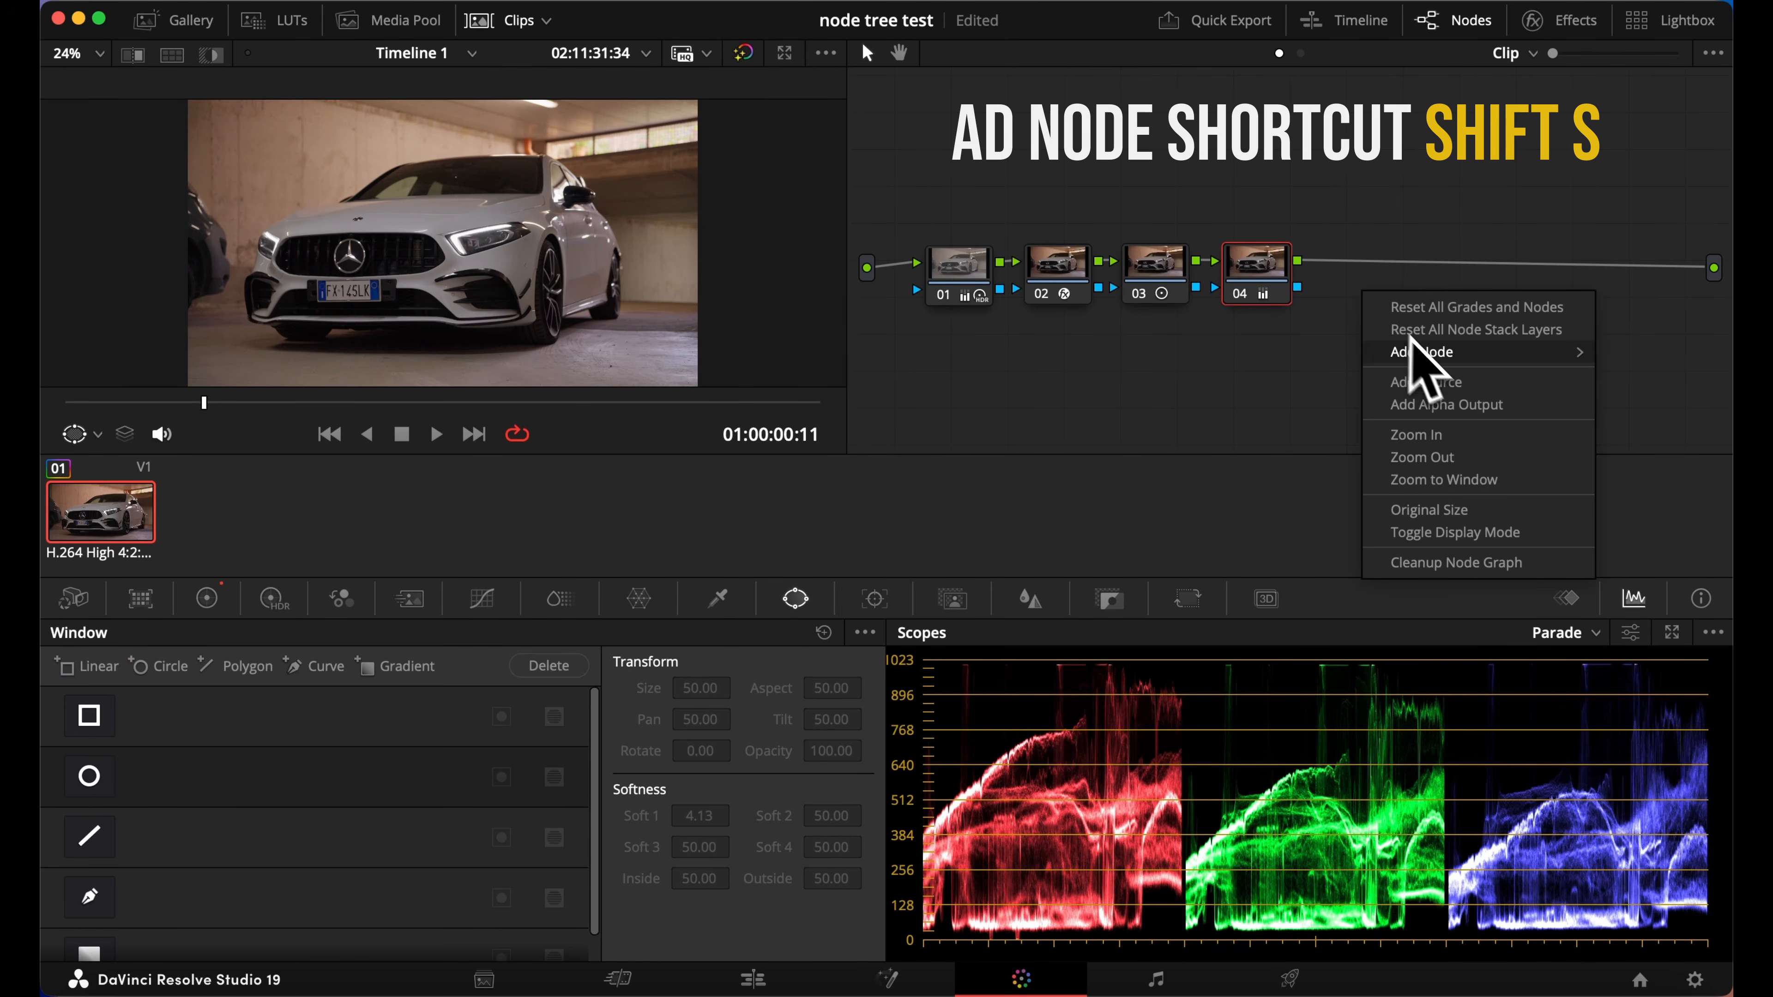
pyautogui.moveTo(1417, 349)
pyautogui.click(1332, 352)
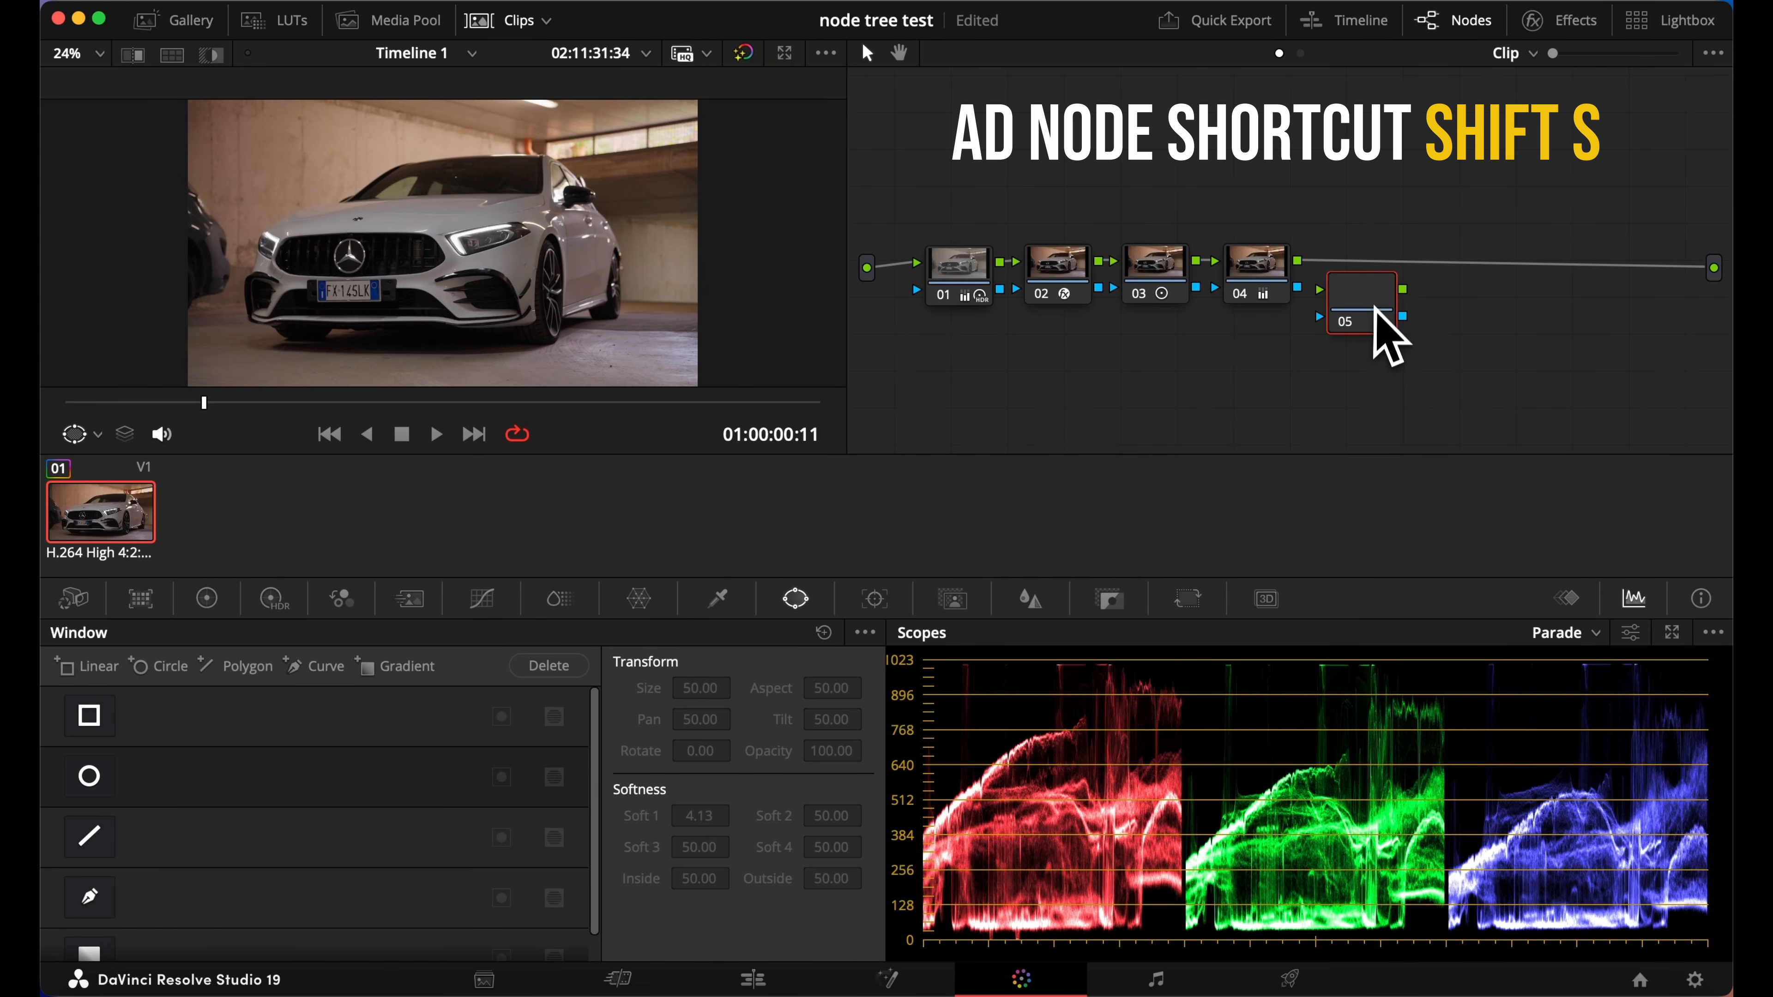
pyautogui.moveTo(1378, 311); pyautogui.dragTo(1439, 269)
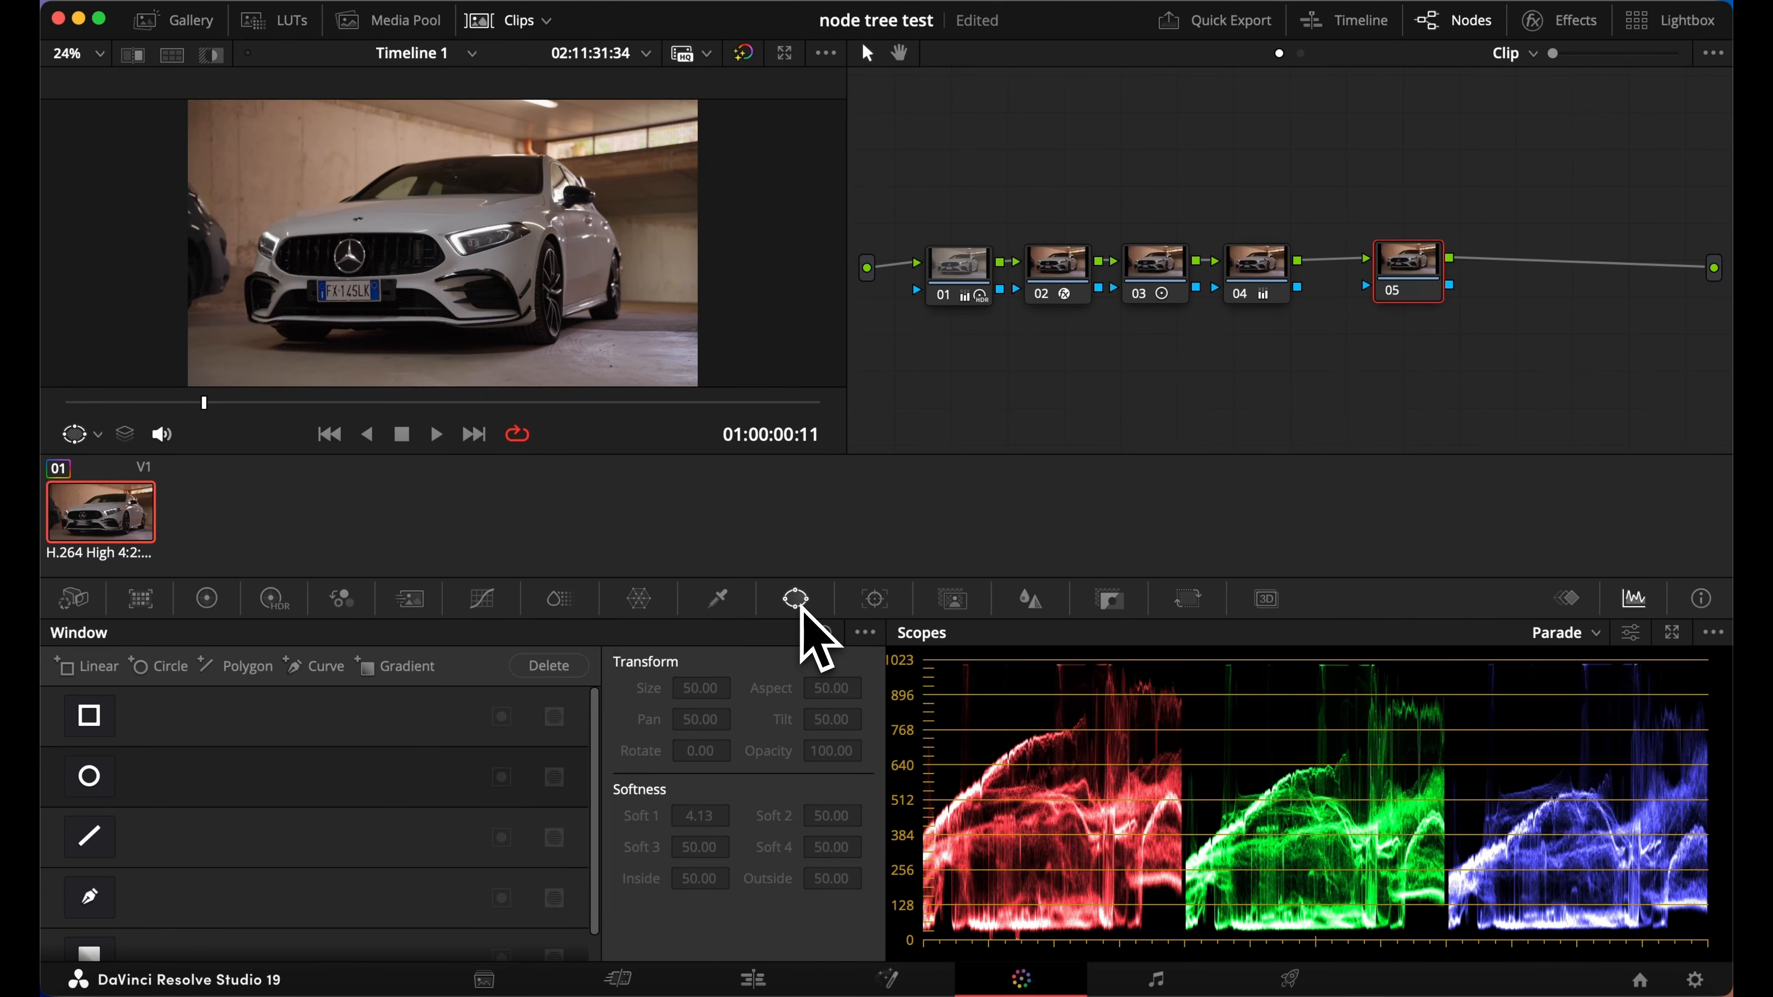
# Add a circular window to node 05 and turn on the highlight preview of the mask
pyautogui.scroll(-2, 114, 758)
pyautogui.scroll(2, 113, 758)
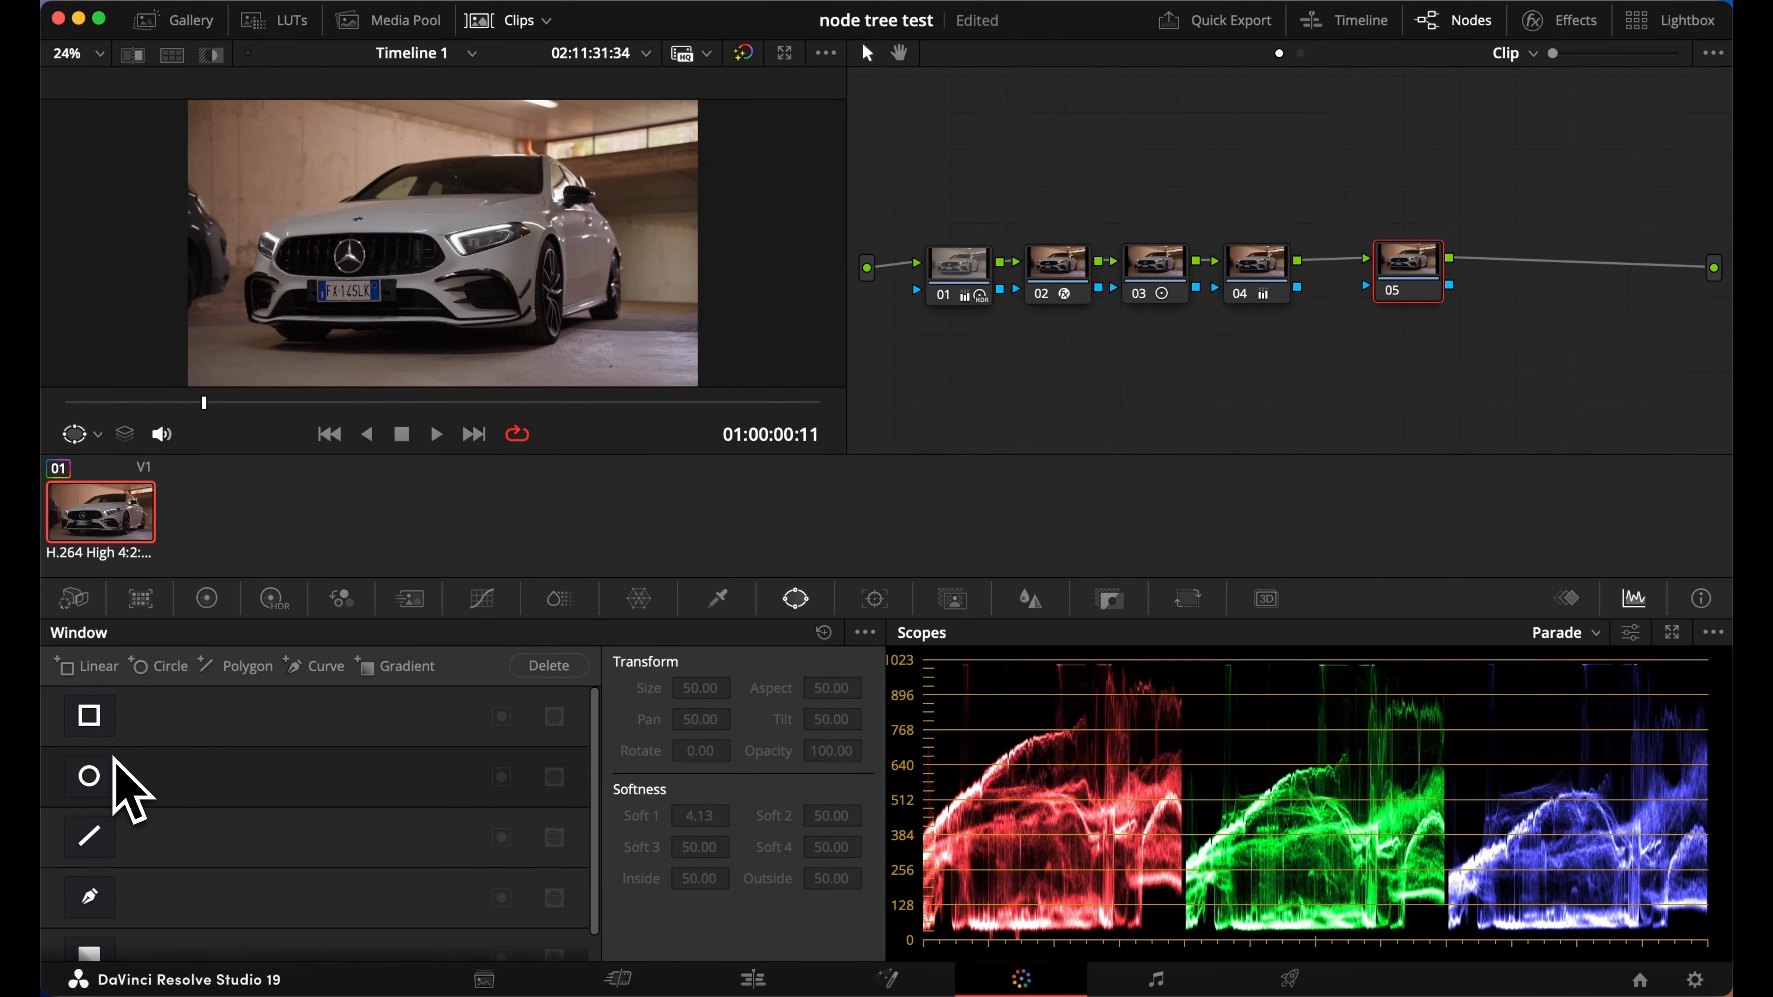
pyautogui.click(91, 774)
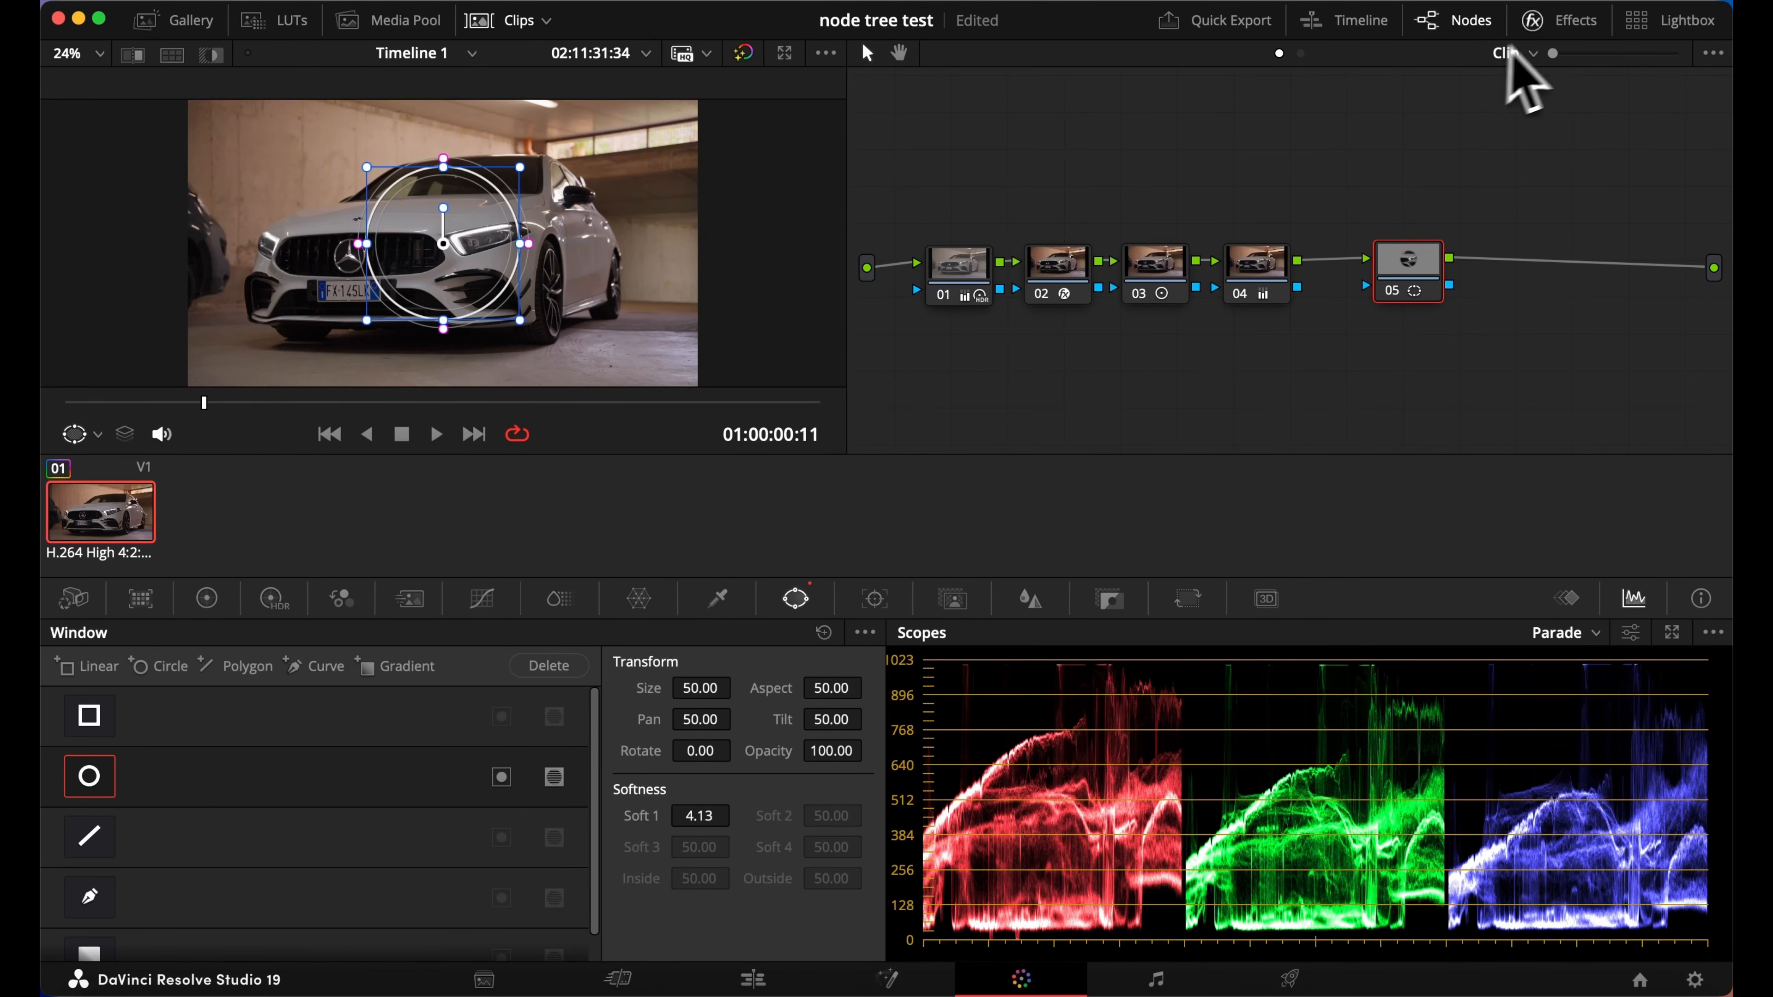
pyautogui.moveTo(1555, 53); pyautogui.dragTo(1456, 56)
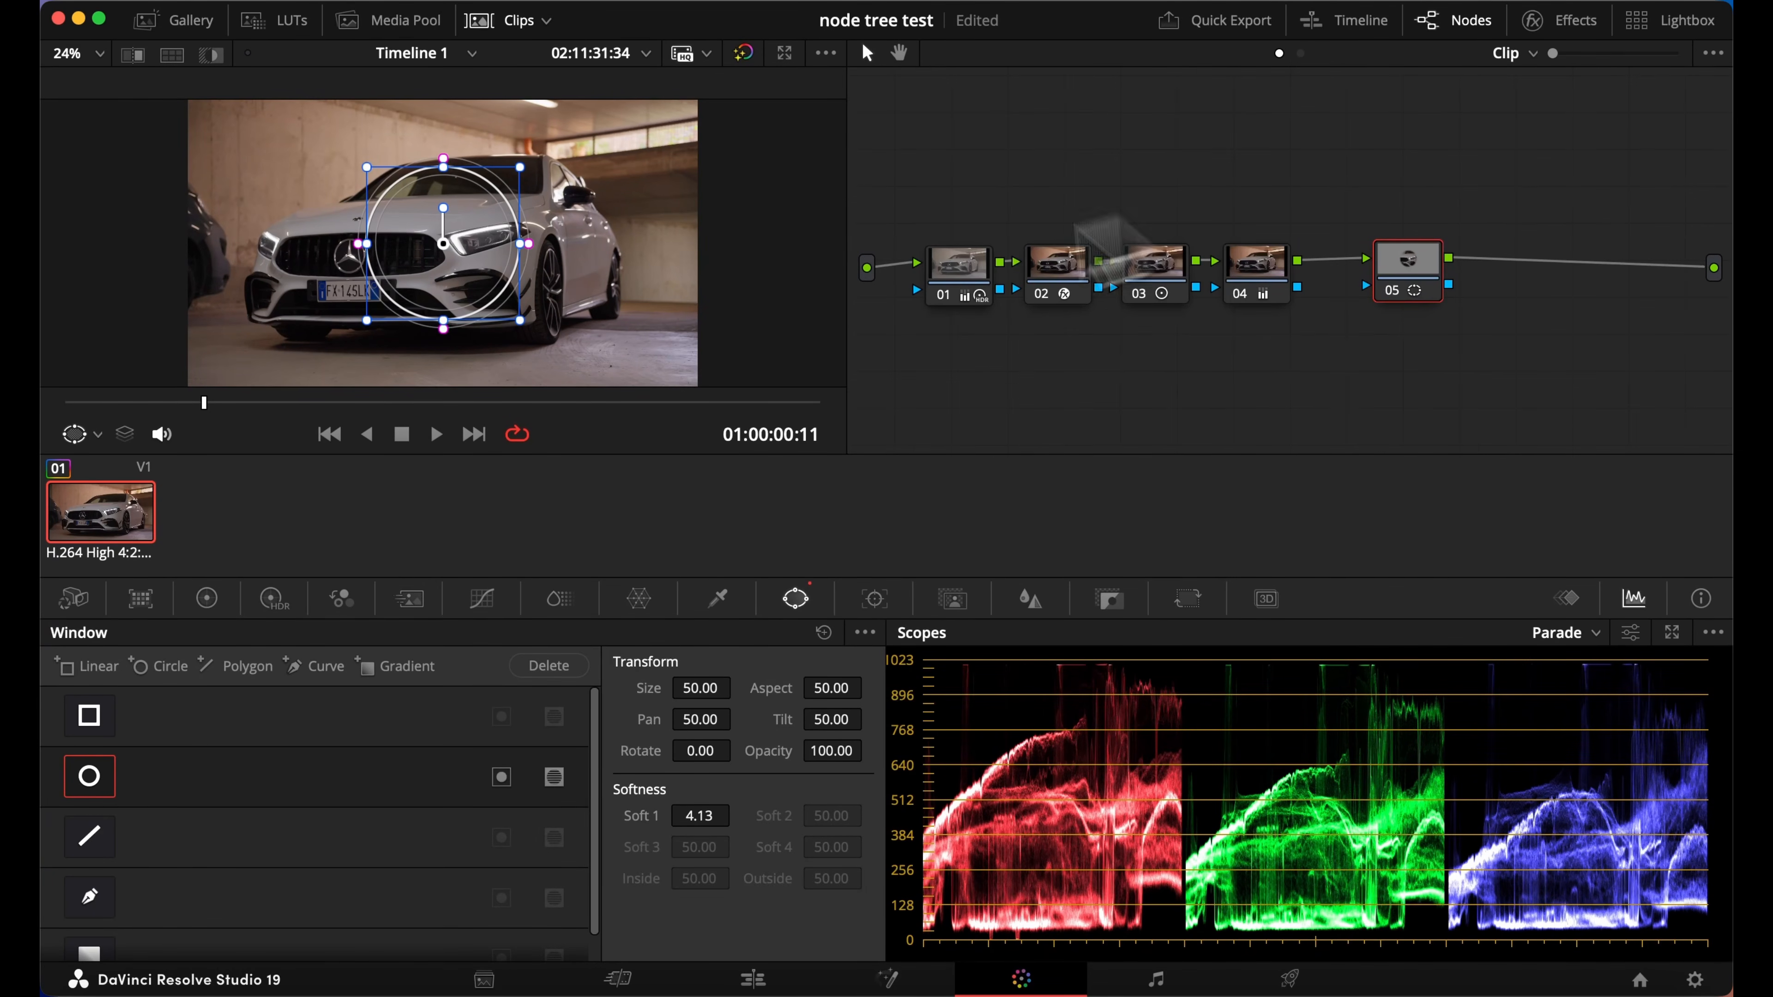
pyautogui.click(210, 56)
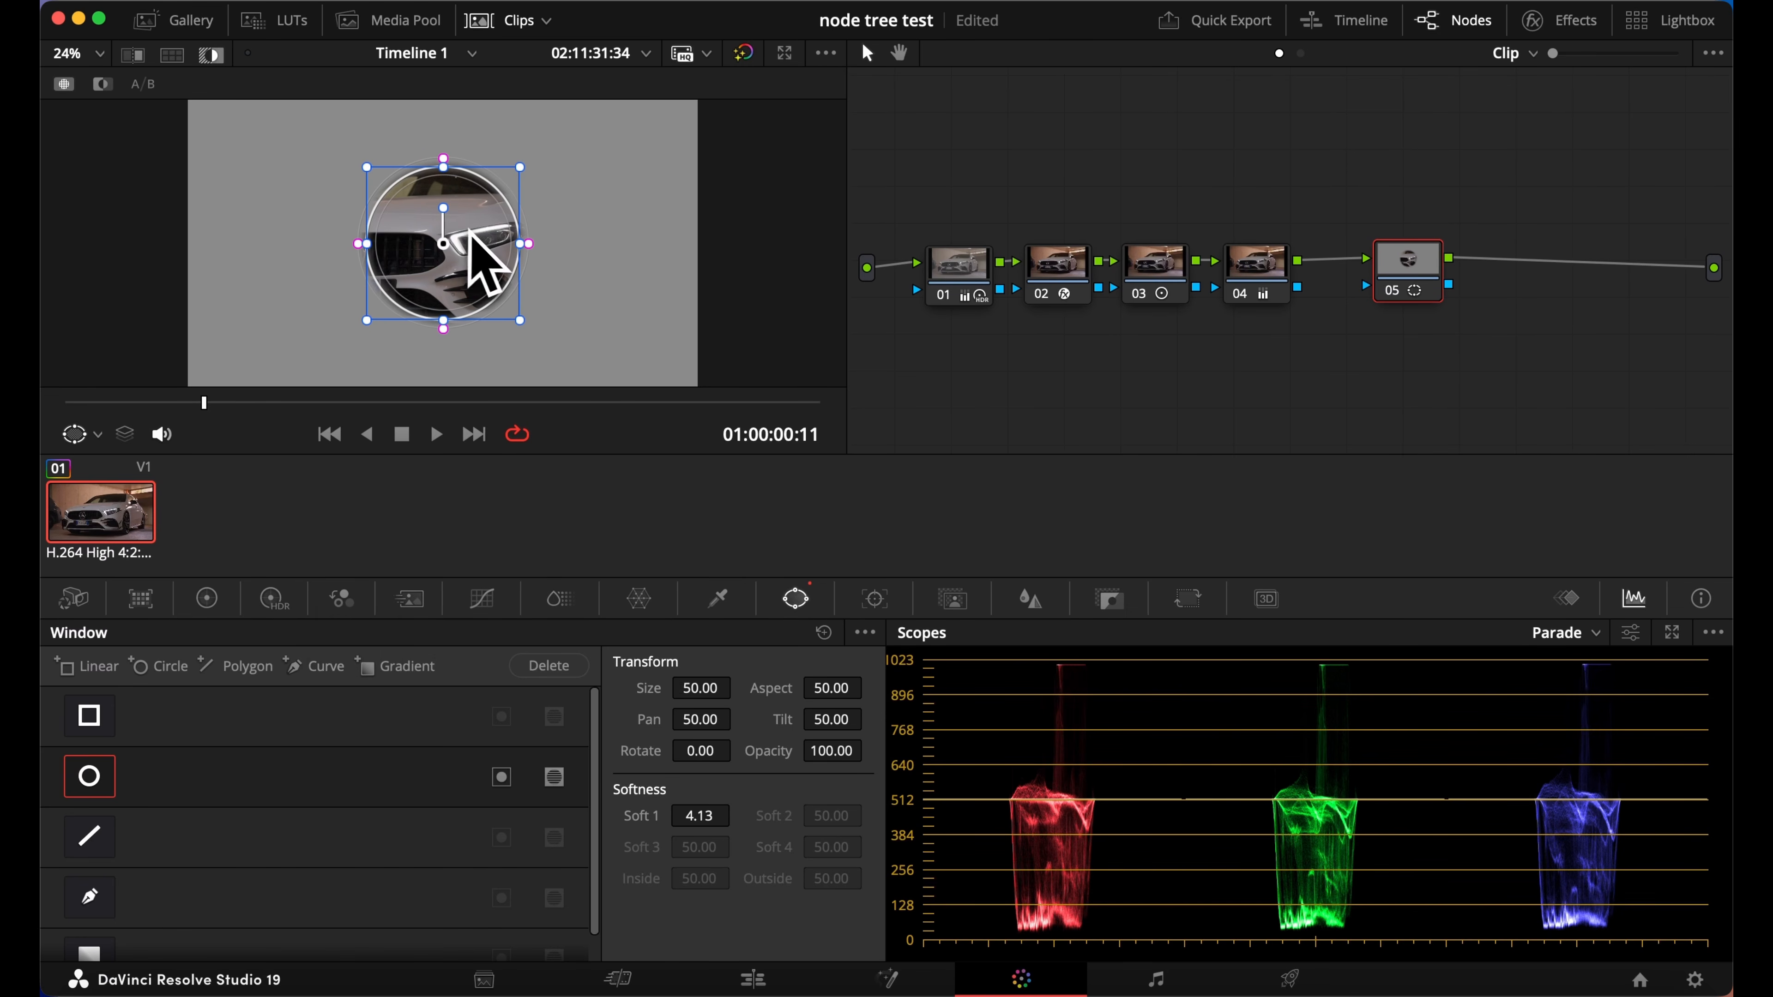
# Invert the circular window, enlarge and shift it slightly over the car, and soften its edge to about 18
pyautogui.click(502, 782)
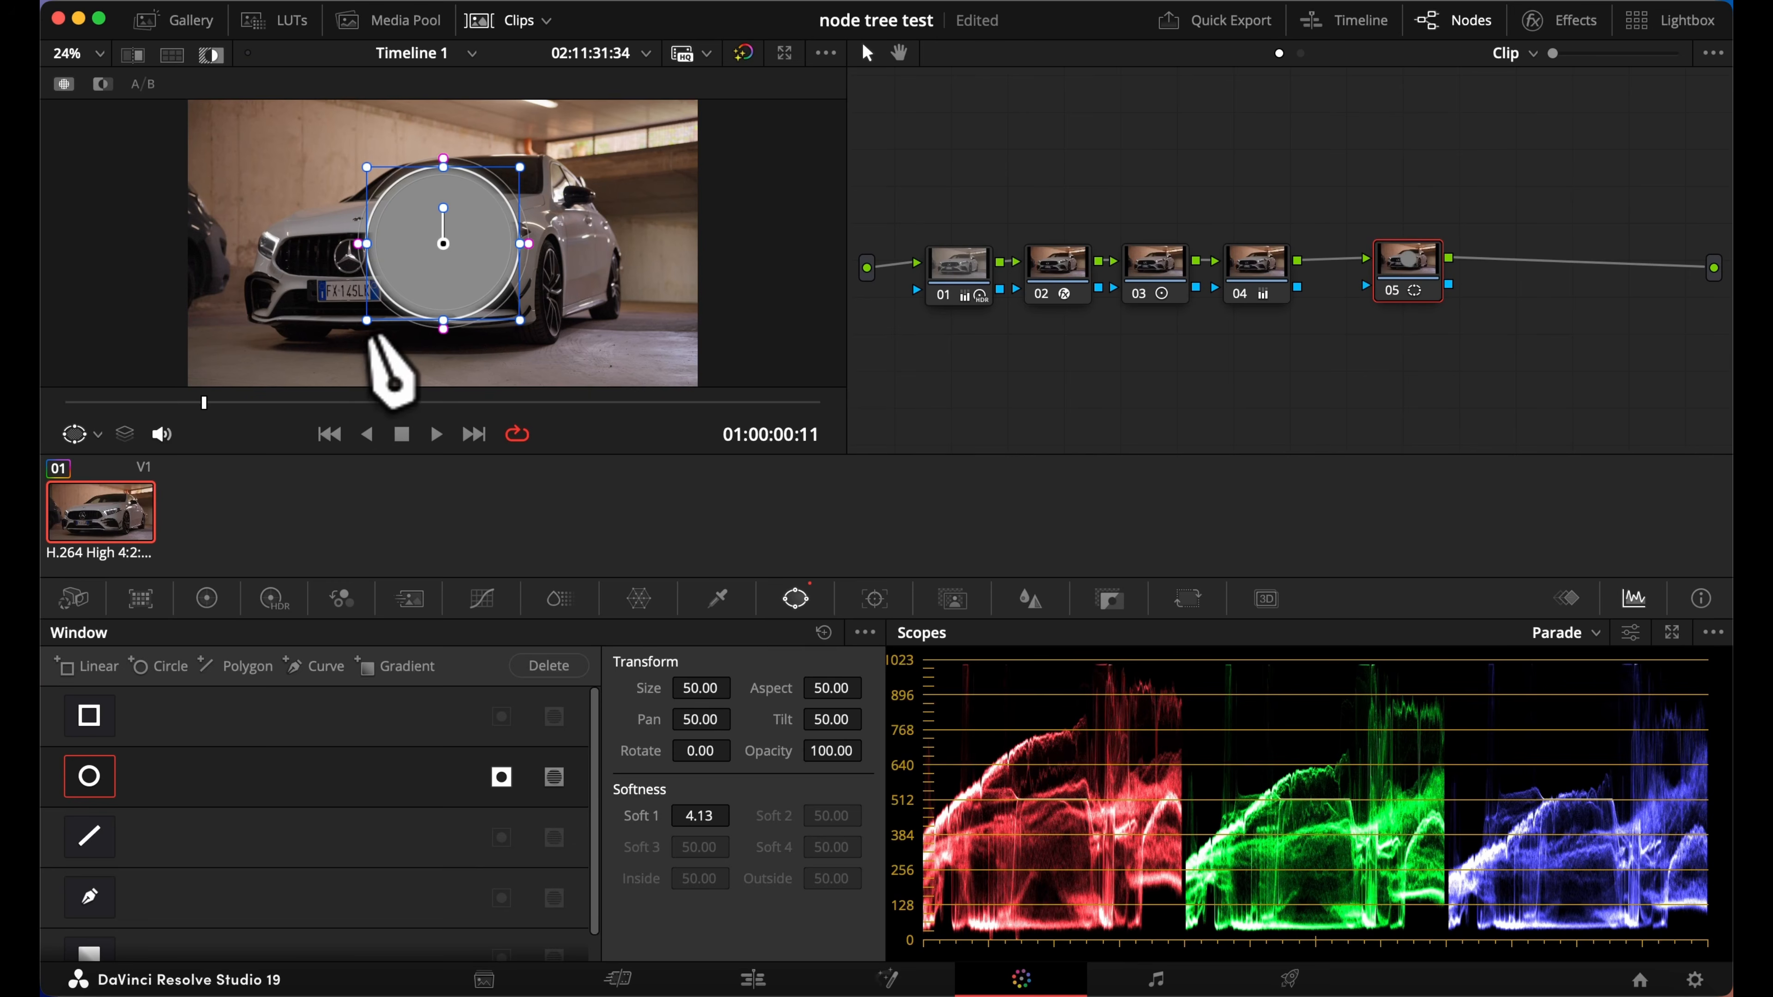
pyautogui.moveTo(368, 322); pyautogui.dragTo(455, 278)
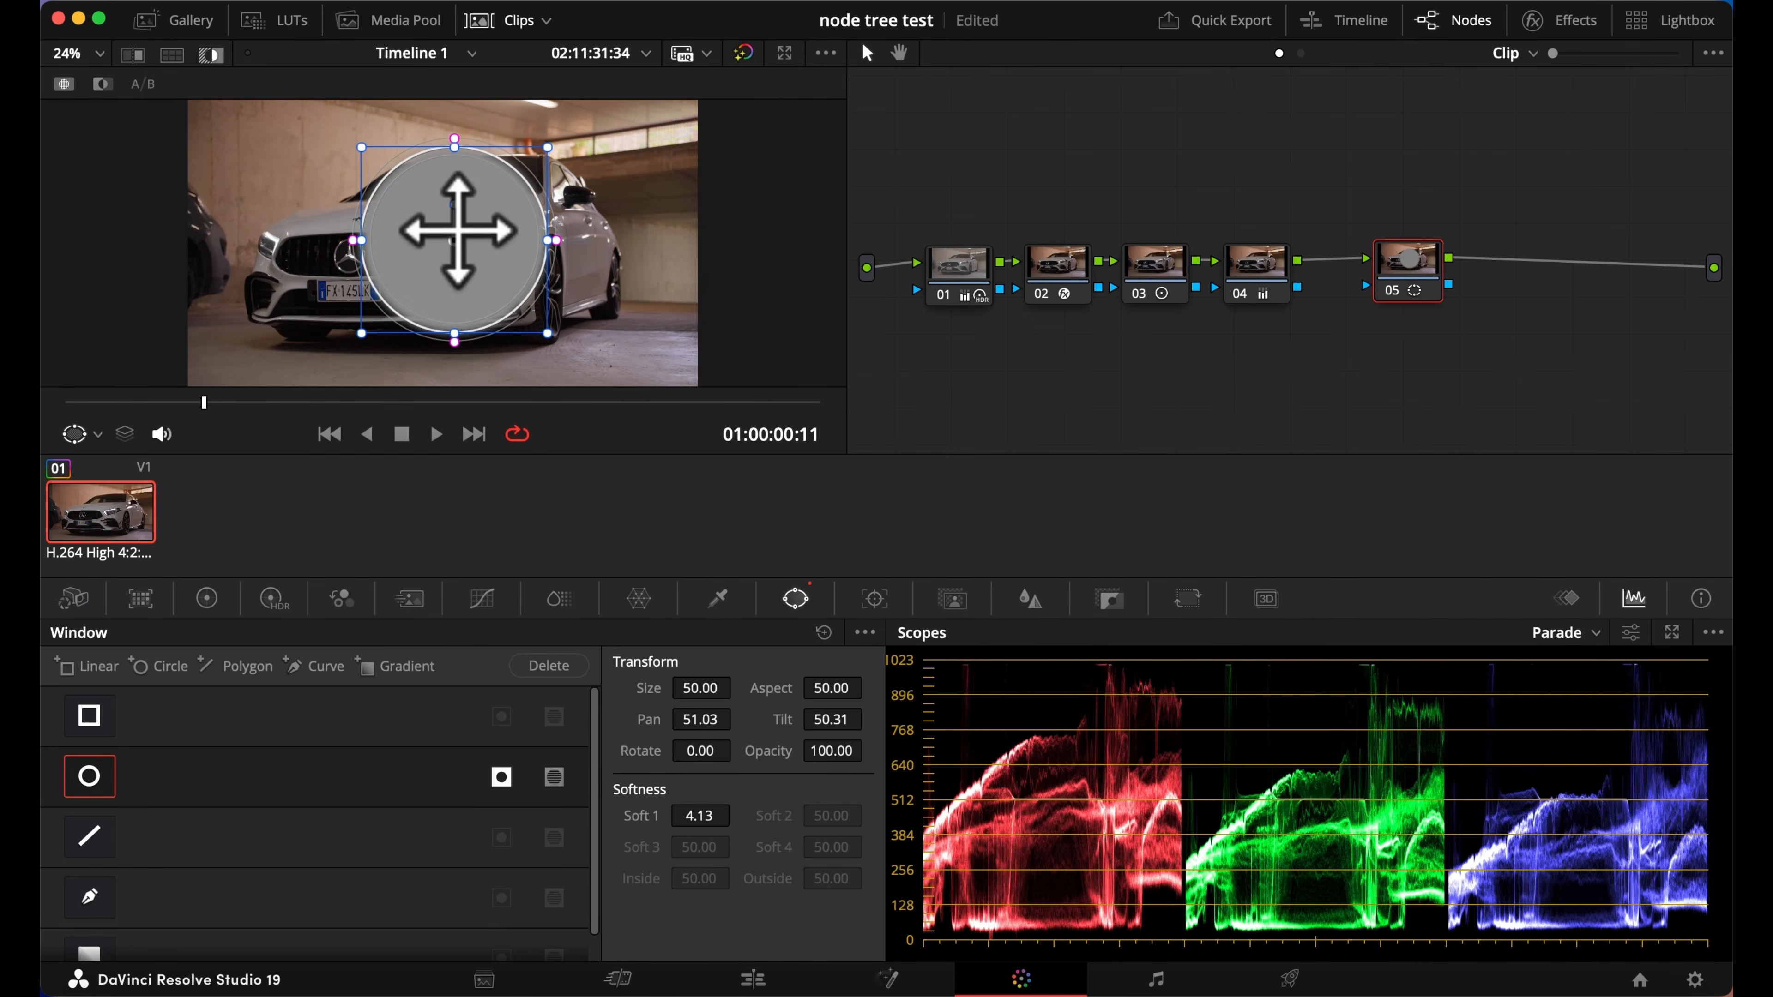
pyautogui.moveTo(454, 201)
pyautogui.mouseDown()
pyautogui.moveTo(495, 245)
pyautogui.moveTo(455, 178)
pyautogui.mouseUp()
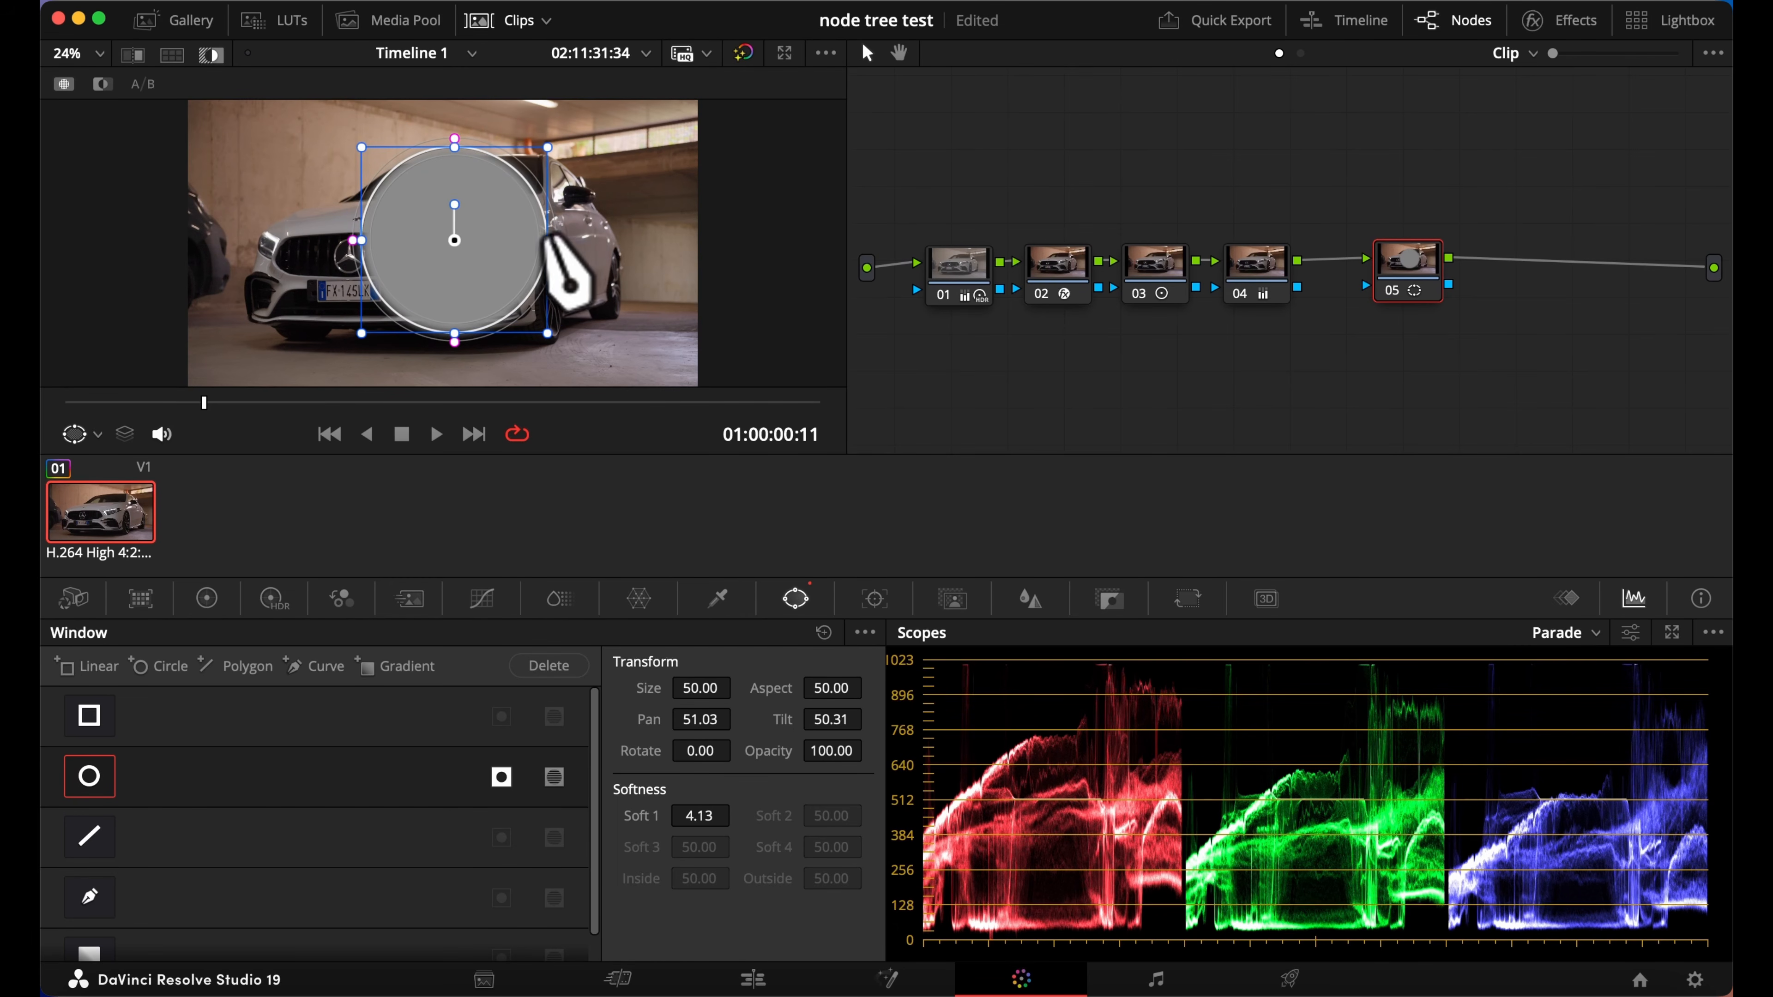
pyautogui.moveTo(558, 243)
pyautogui.mouseDown()
pyautogui.moveTo(624, 243)
pyautogui.moveTo(587, 243)
pyautogui.mouseUp()
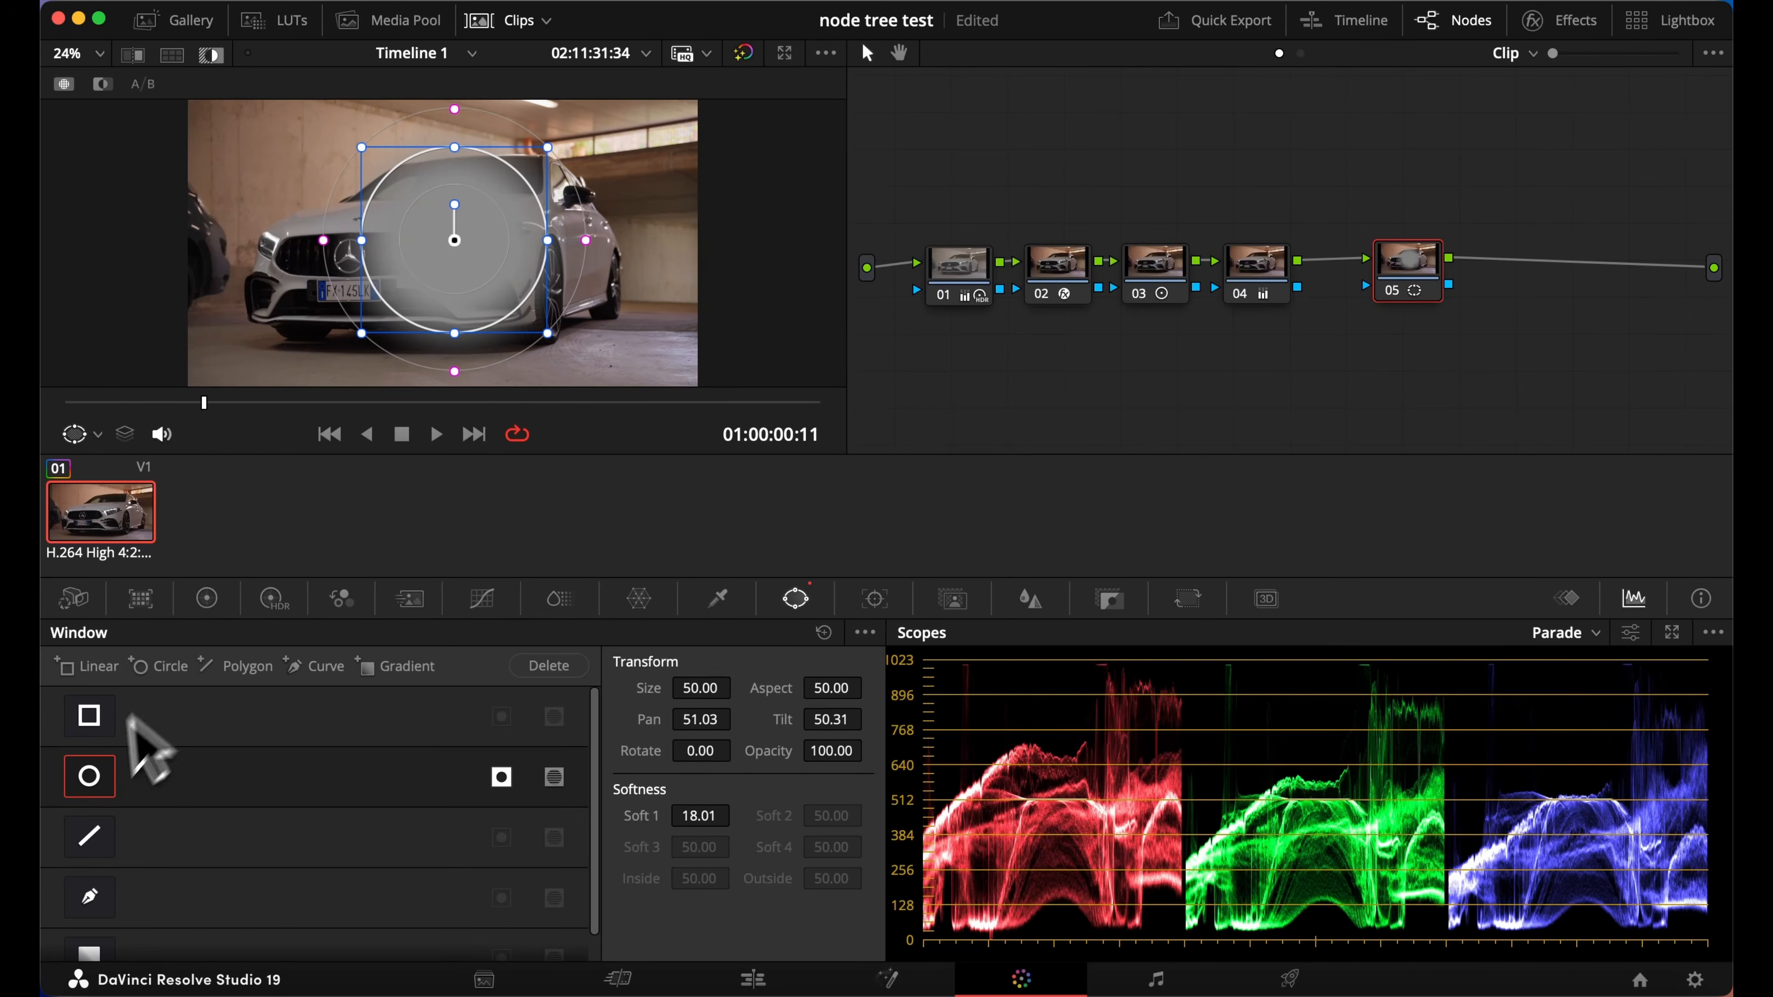
# Add a rectangular window and move it over the car's grille side, to about pan 36.92 and tilt 50.72
pyautogui.click(89, 715)
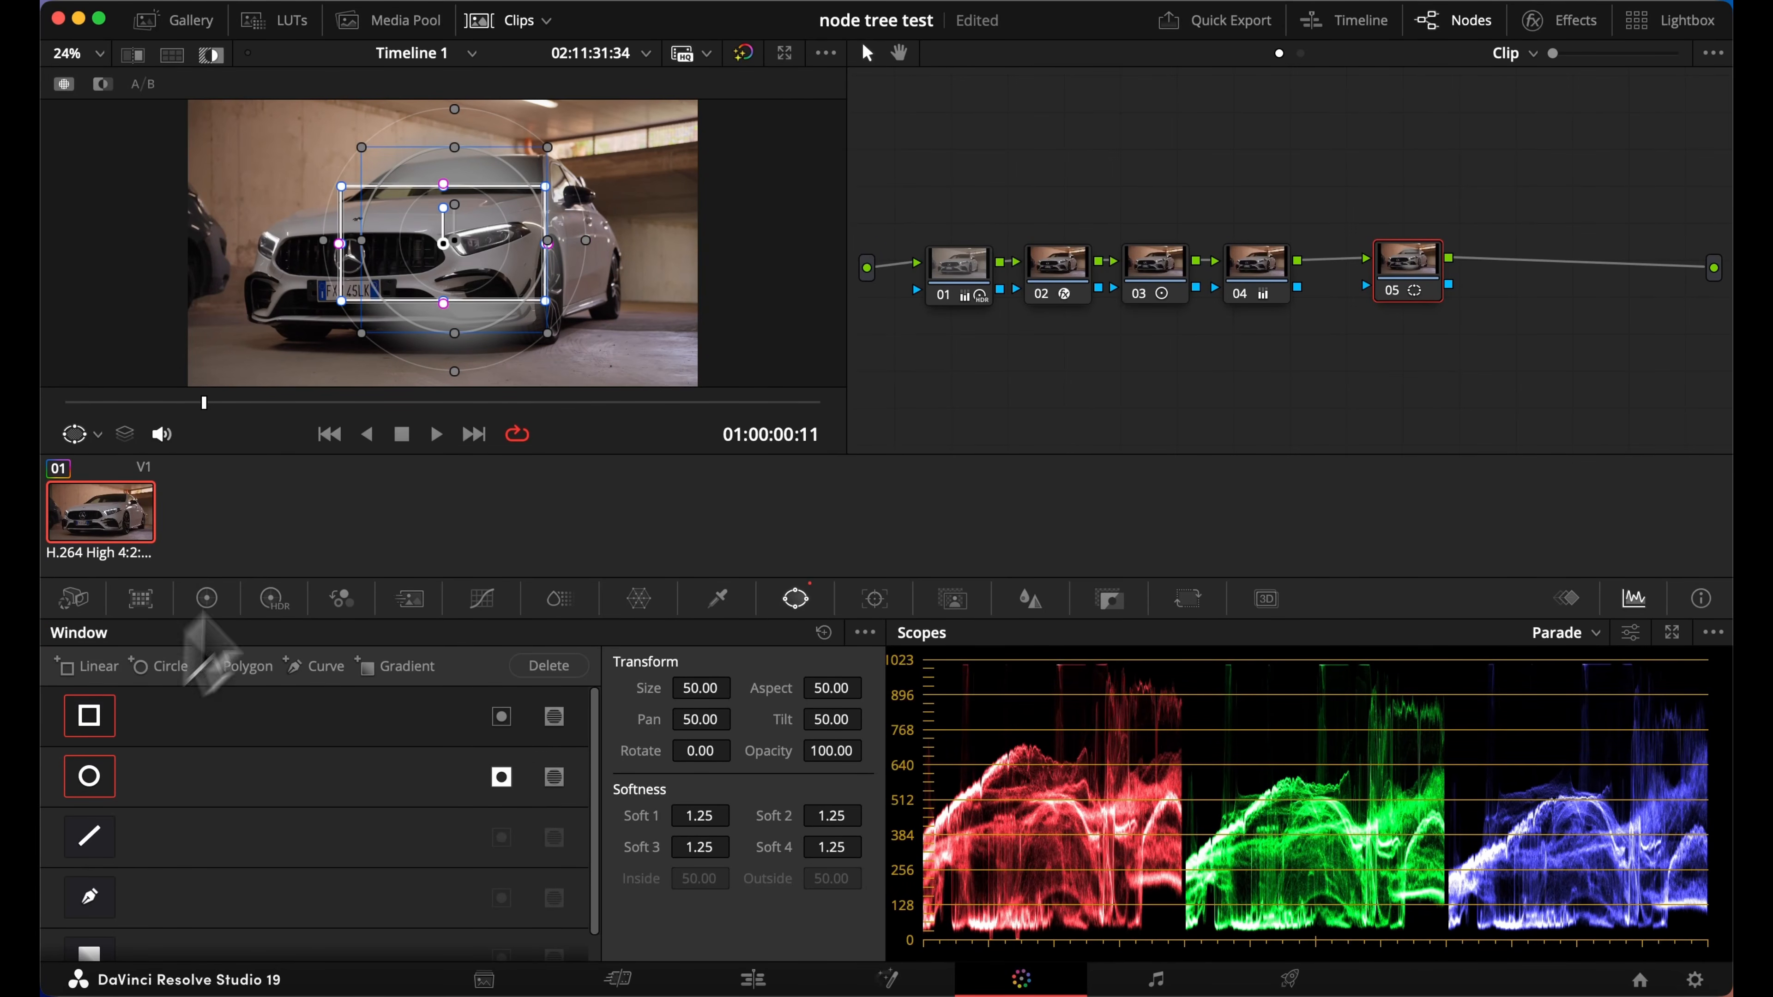
pyautogui.moveTo(439, 243); pyautogui.dragTo(301, 233)
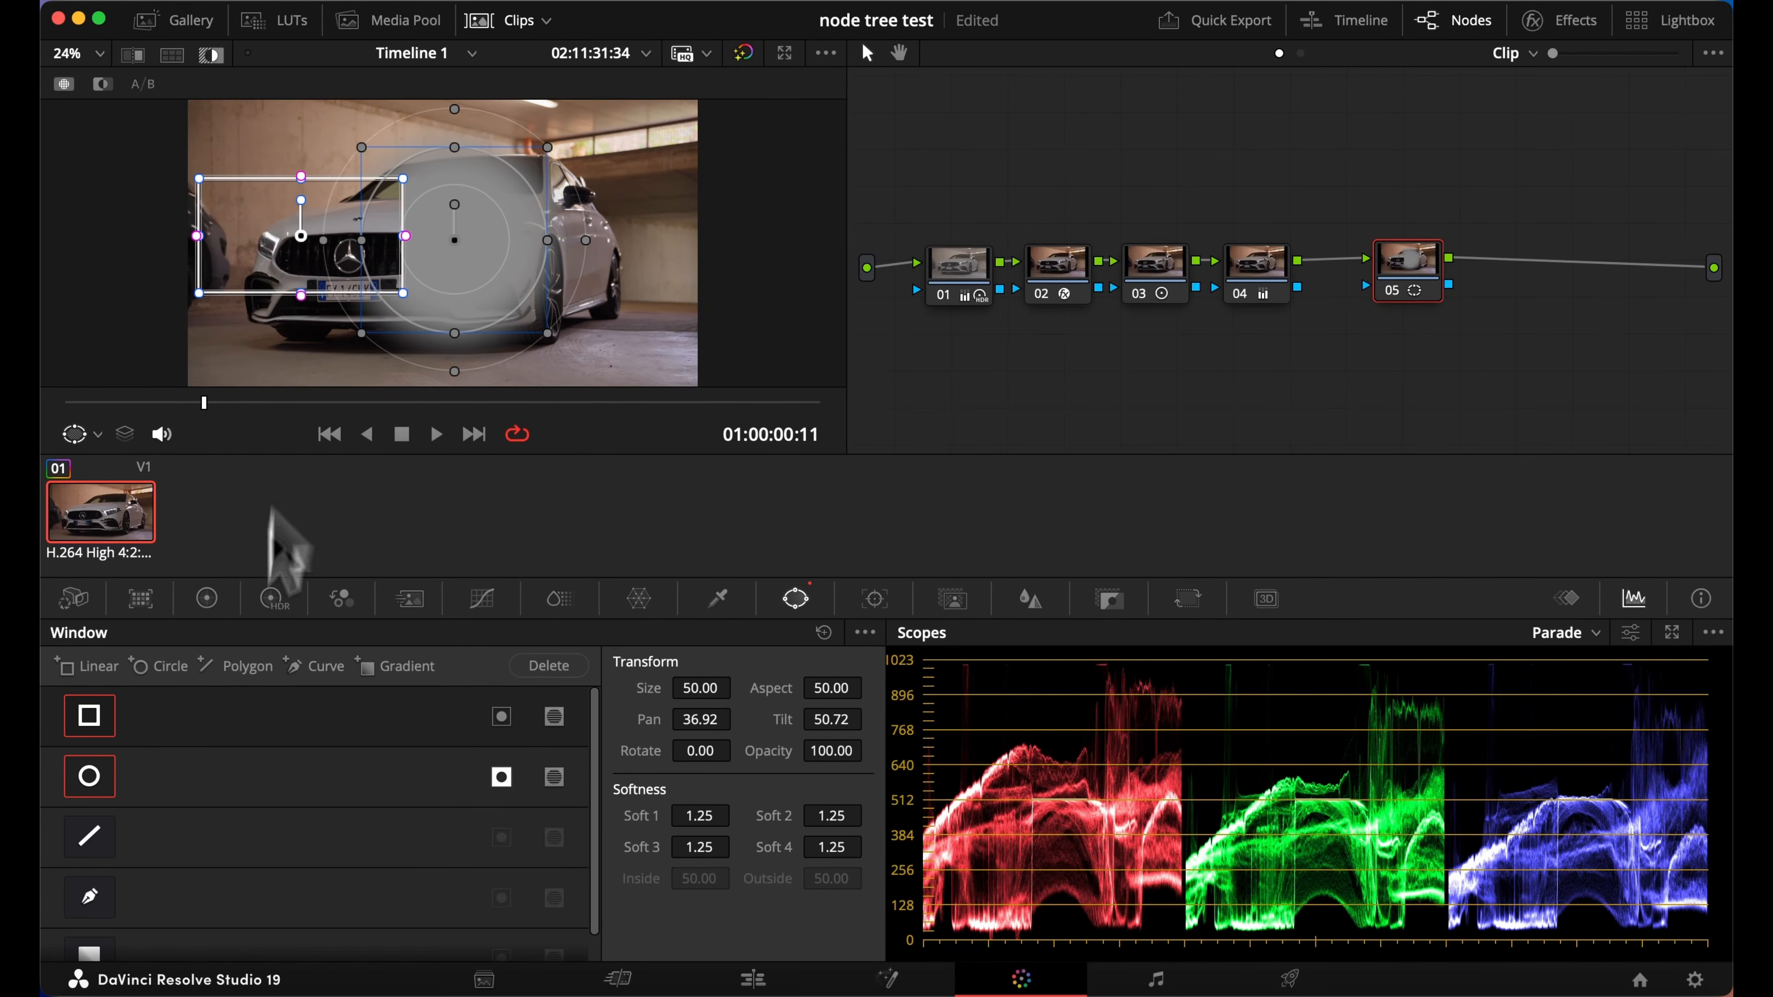
# Draw a closed curve window around the whole outline of the white car
pyautogui.click(89, 897)
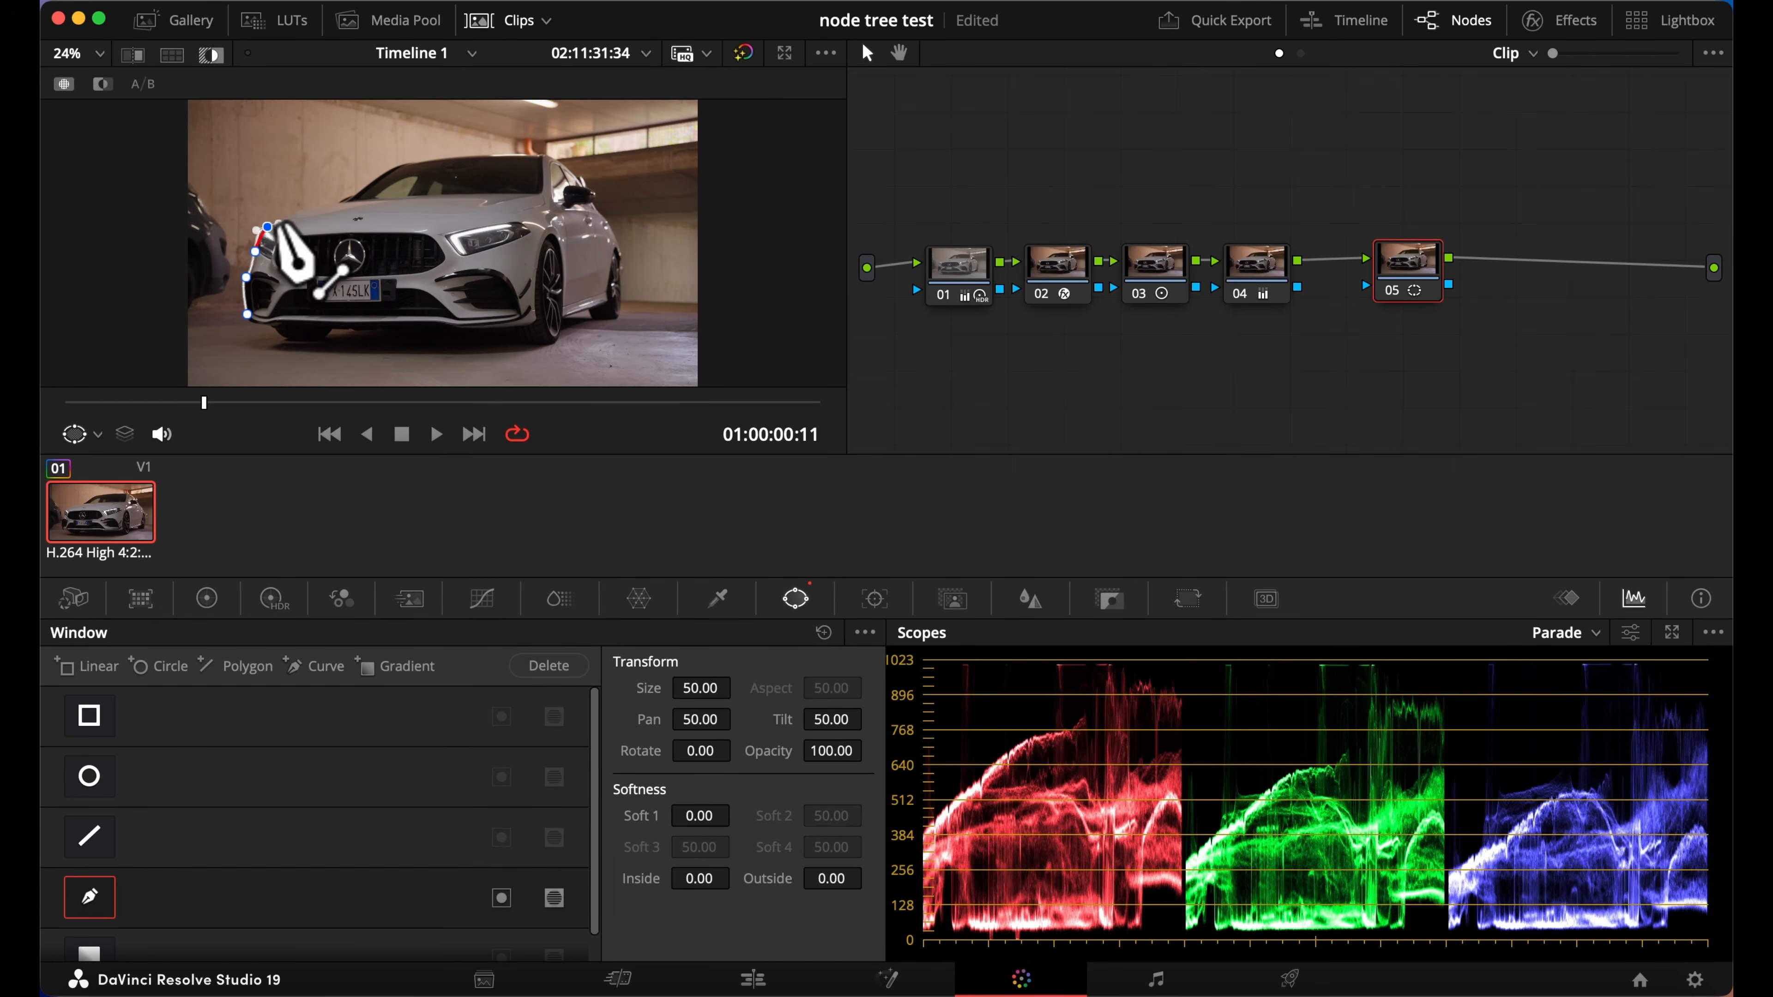
pyautogui.click(338, 200)
pyautogui.click(399, 164)
pyautogui.click(518, 153)
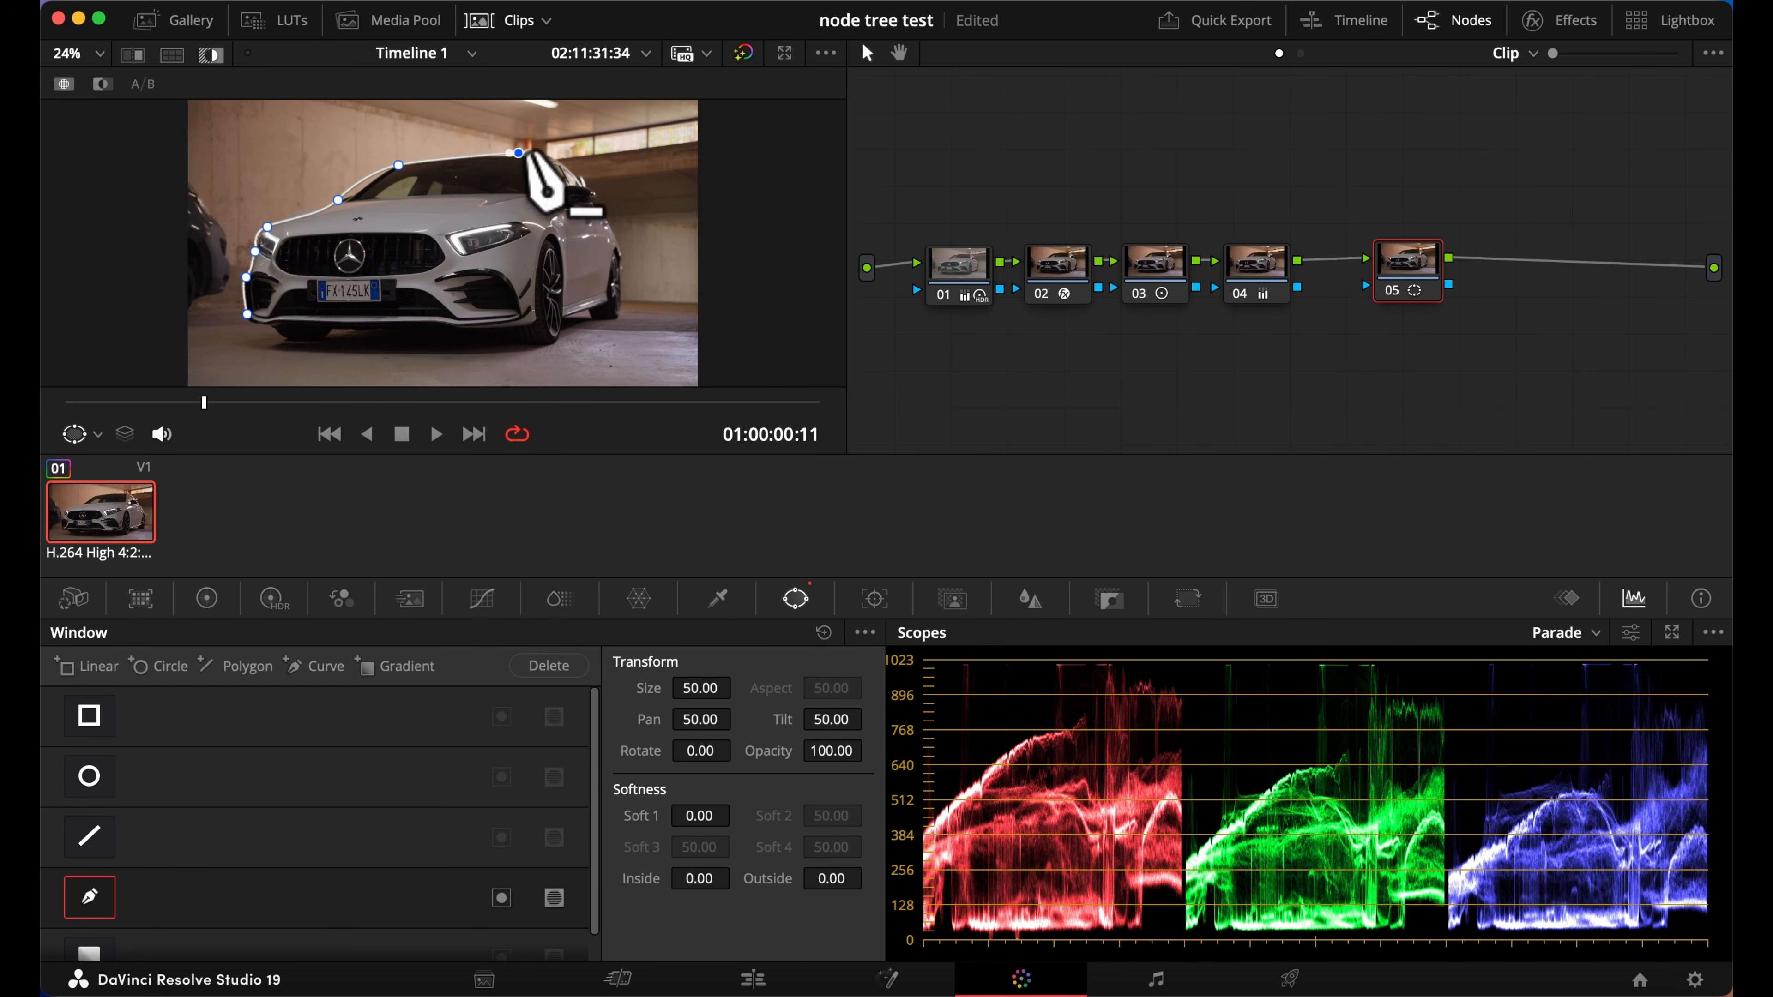
pyautogui.click(571, 169)
pyautogui.click(604, 219)
pyautogui.click(622, 269)
pyautogui.moveTo(611, 319); pyautogui.dragTo(601, 322)
pyautogui.click(596, 308)
pyautogui.click(562, 320)
pyautogui.click(546, 340)
pyautogui.click(533, 326)
pyautogui.click(463, 329)
pyautogui.click(247, 315)
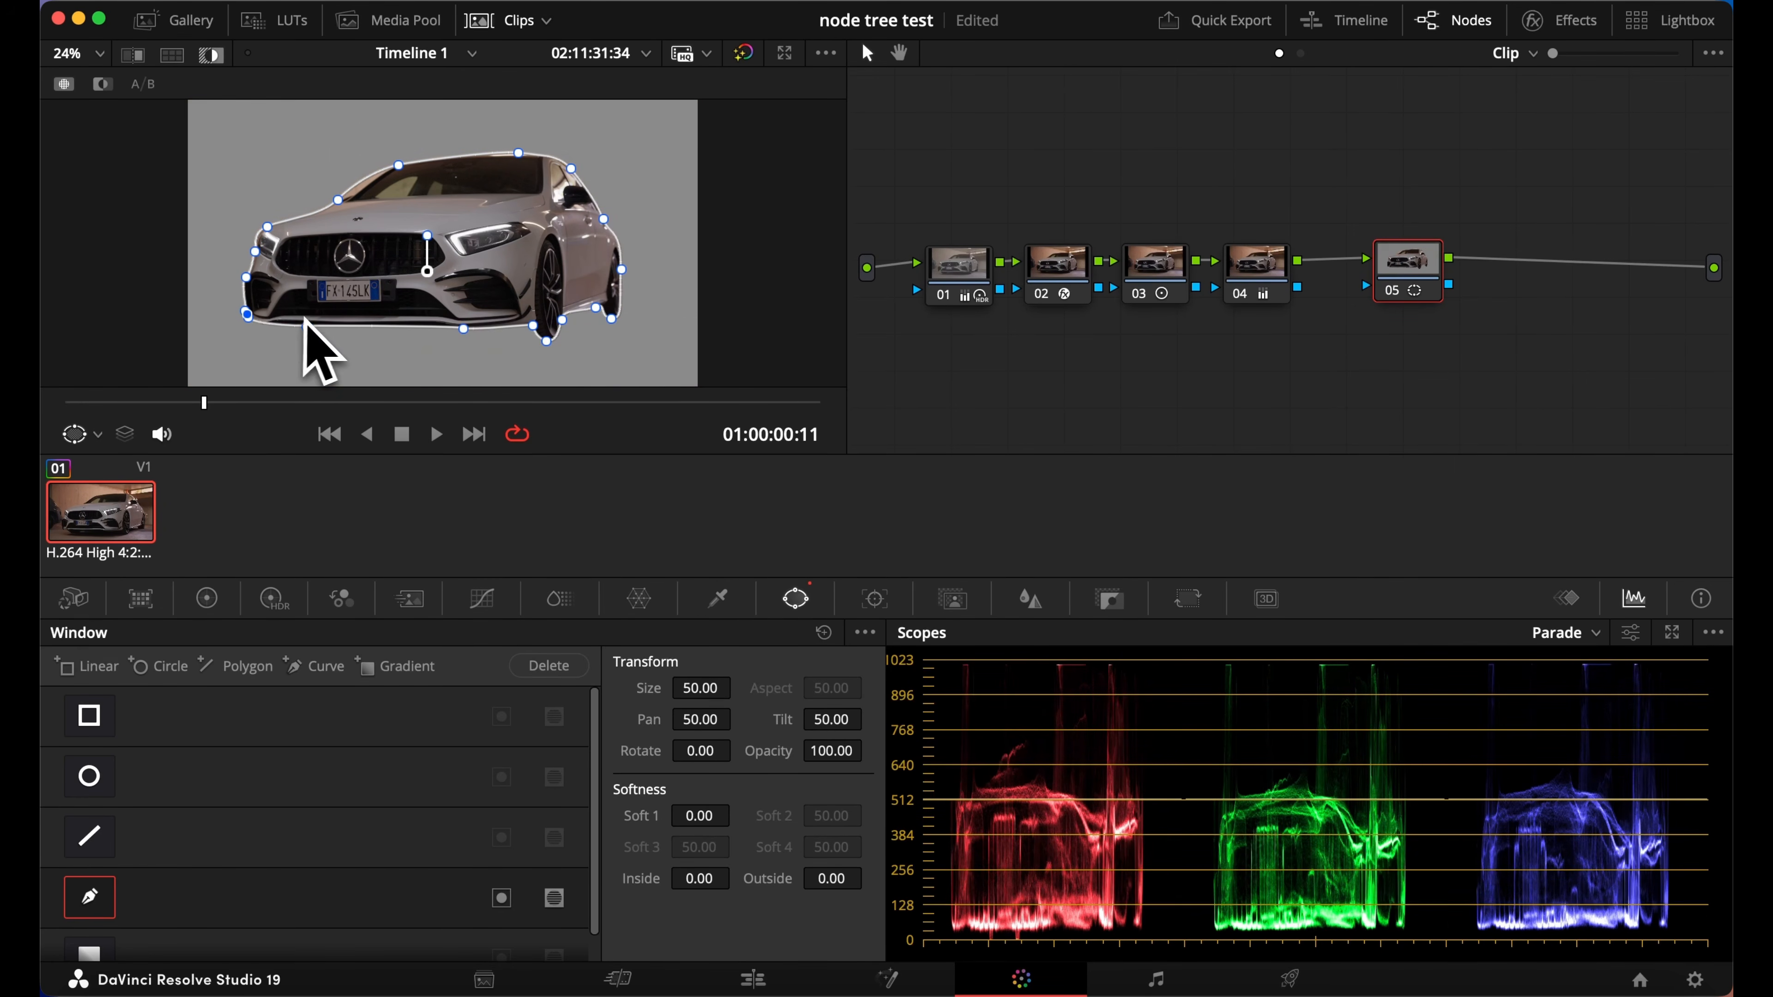
# Refine the curve window's points along the lower front bumper and at the rear edge of the hood
pyautogui.moveTo(247, 315); pyautogui.dragTo(248, 322)
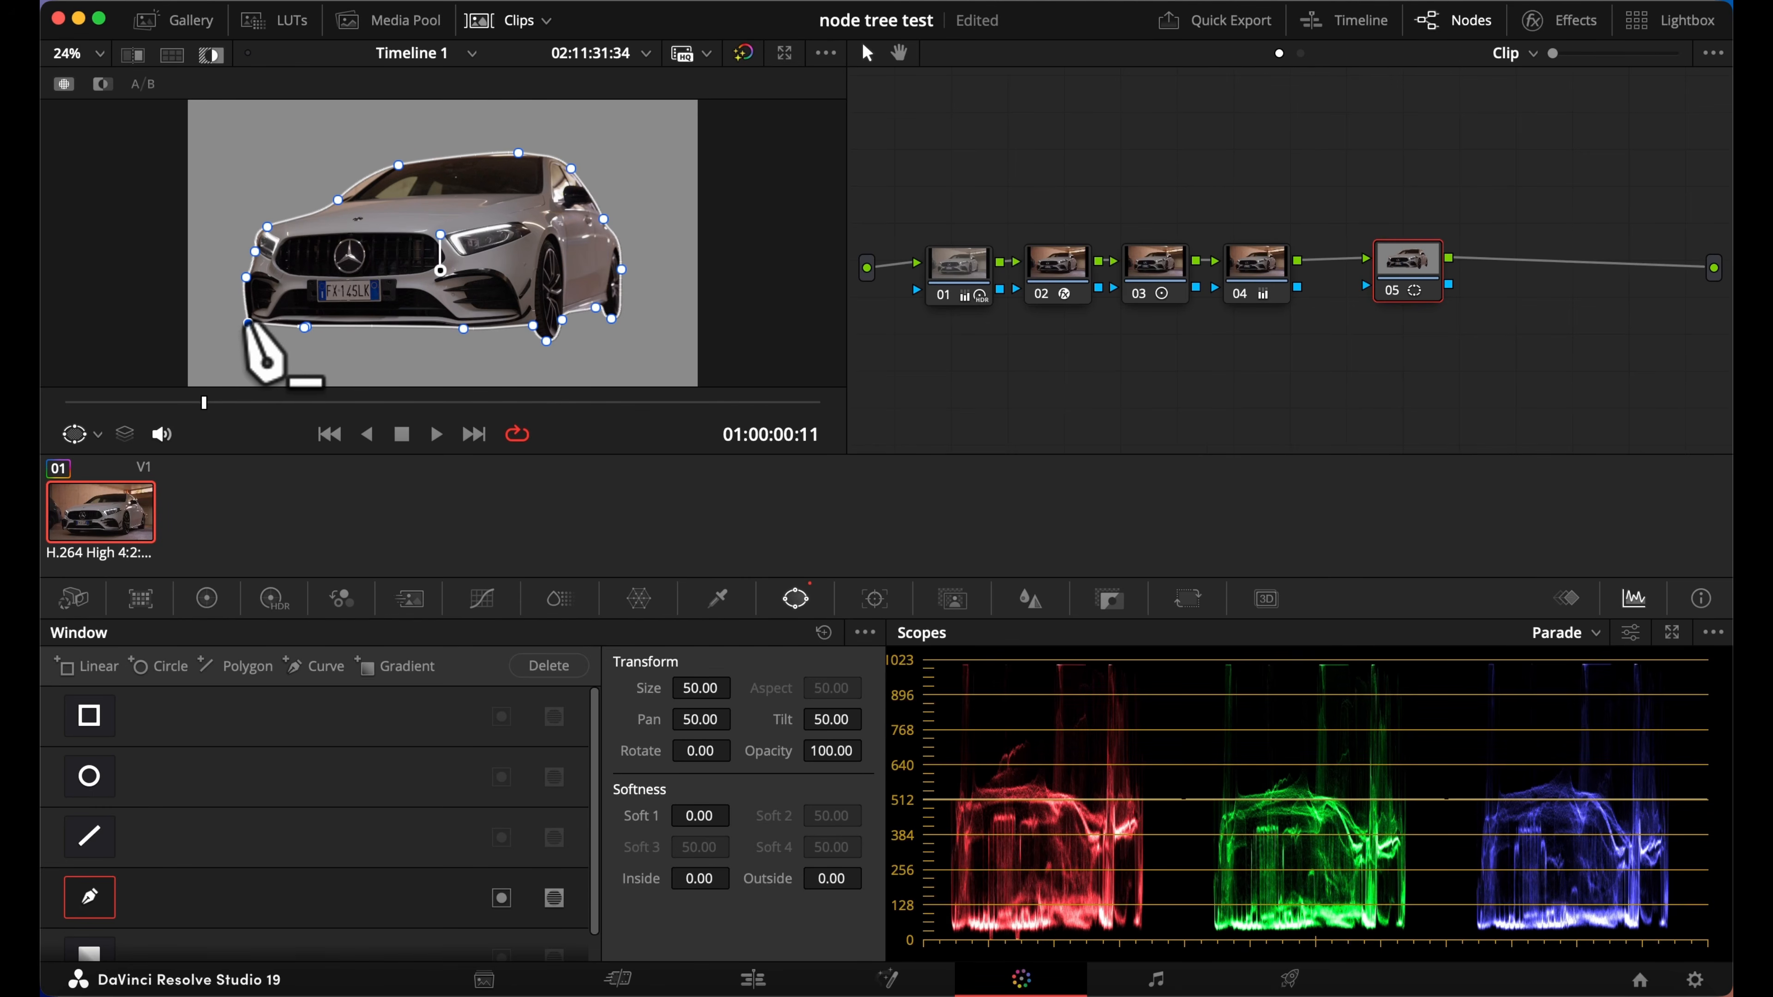
pyautogui.click(305, 326)
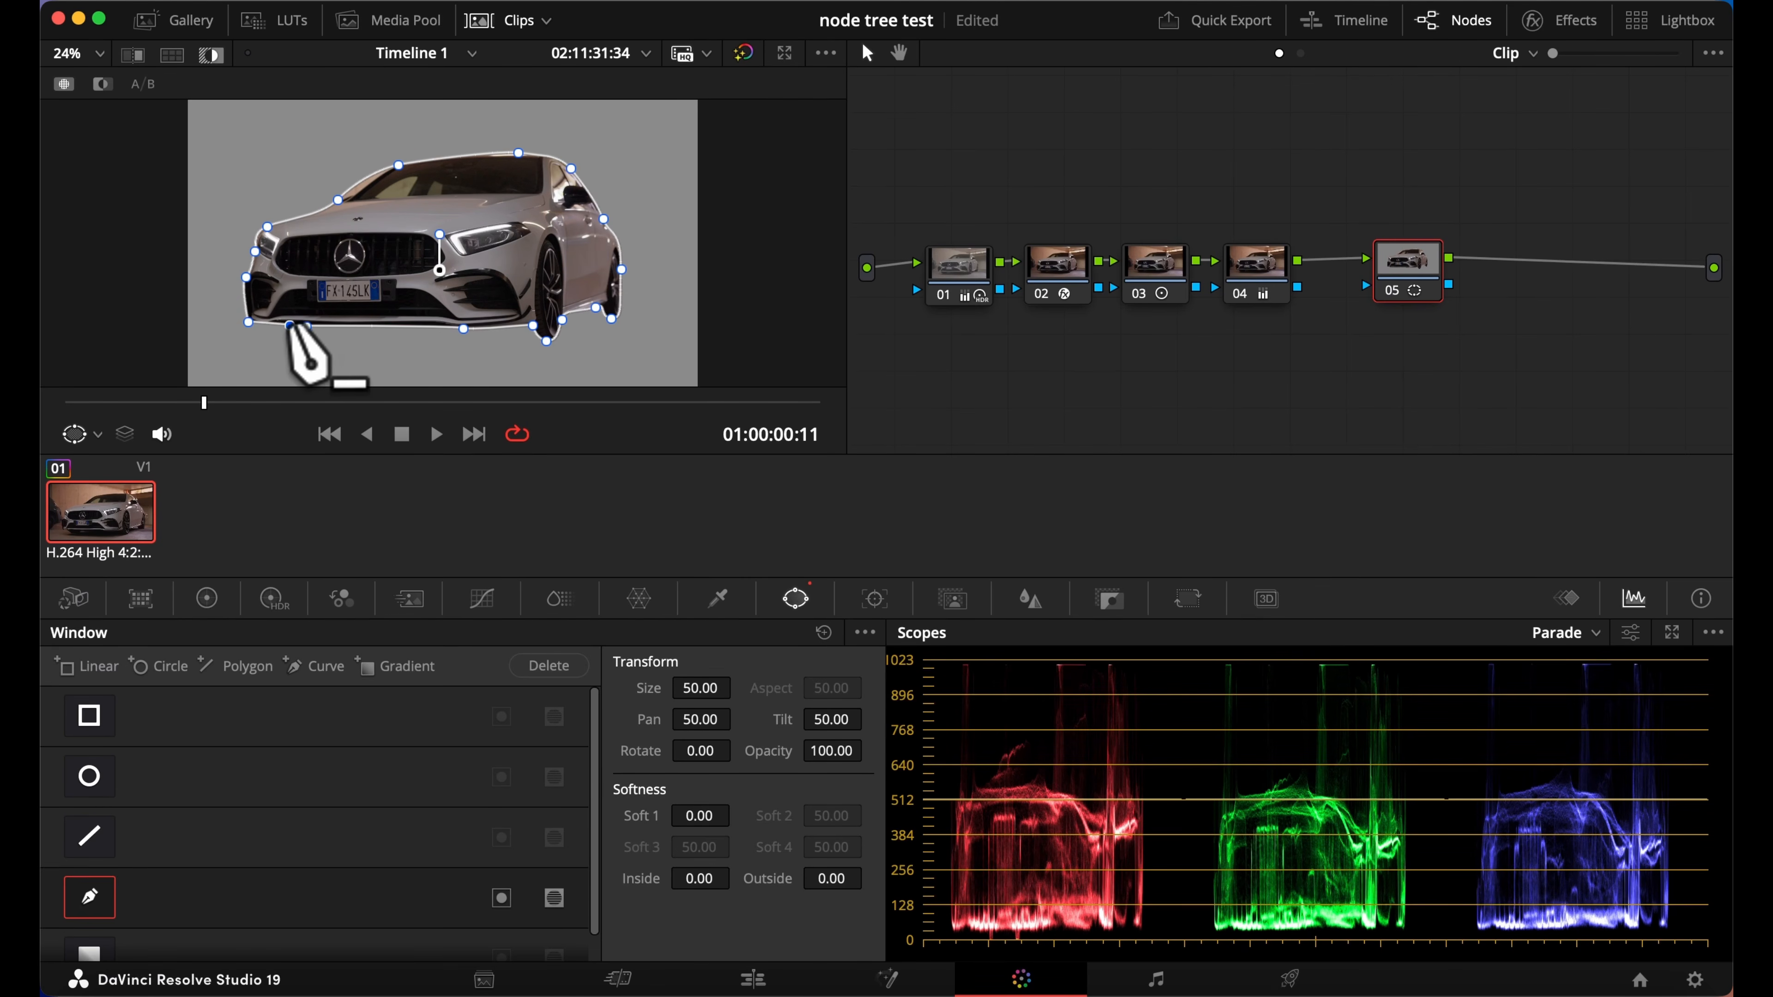
pyautogui.click(342, 200)
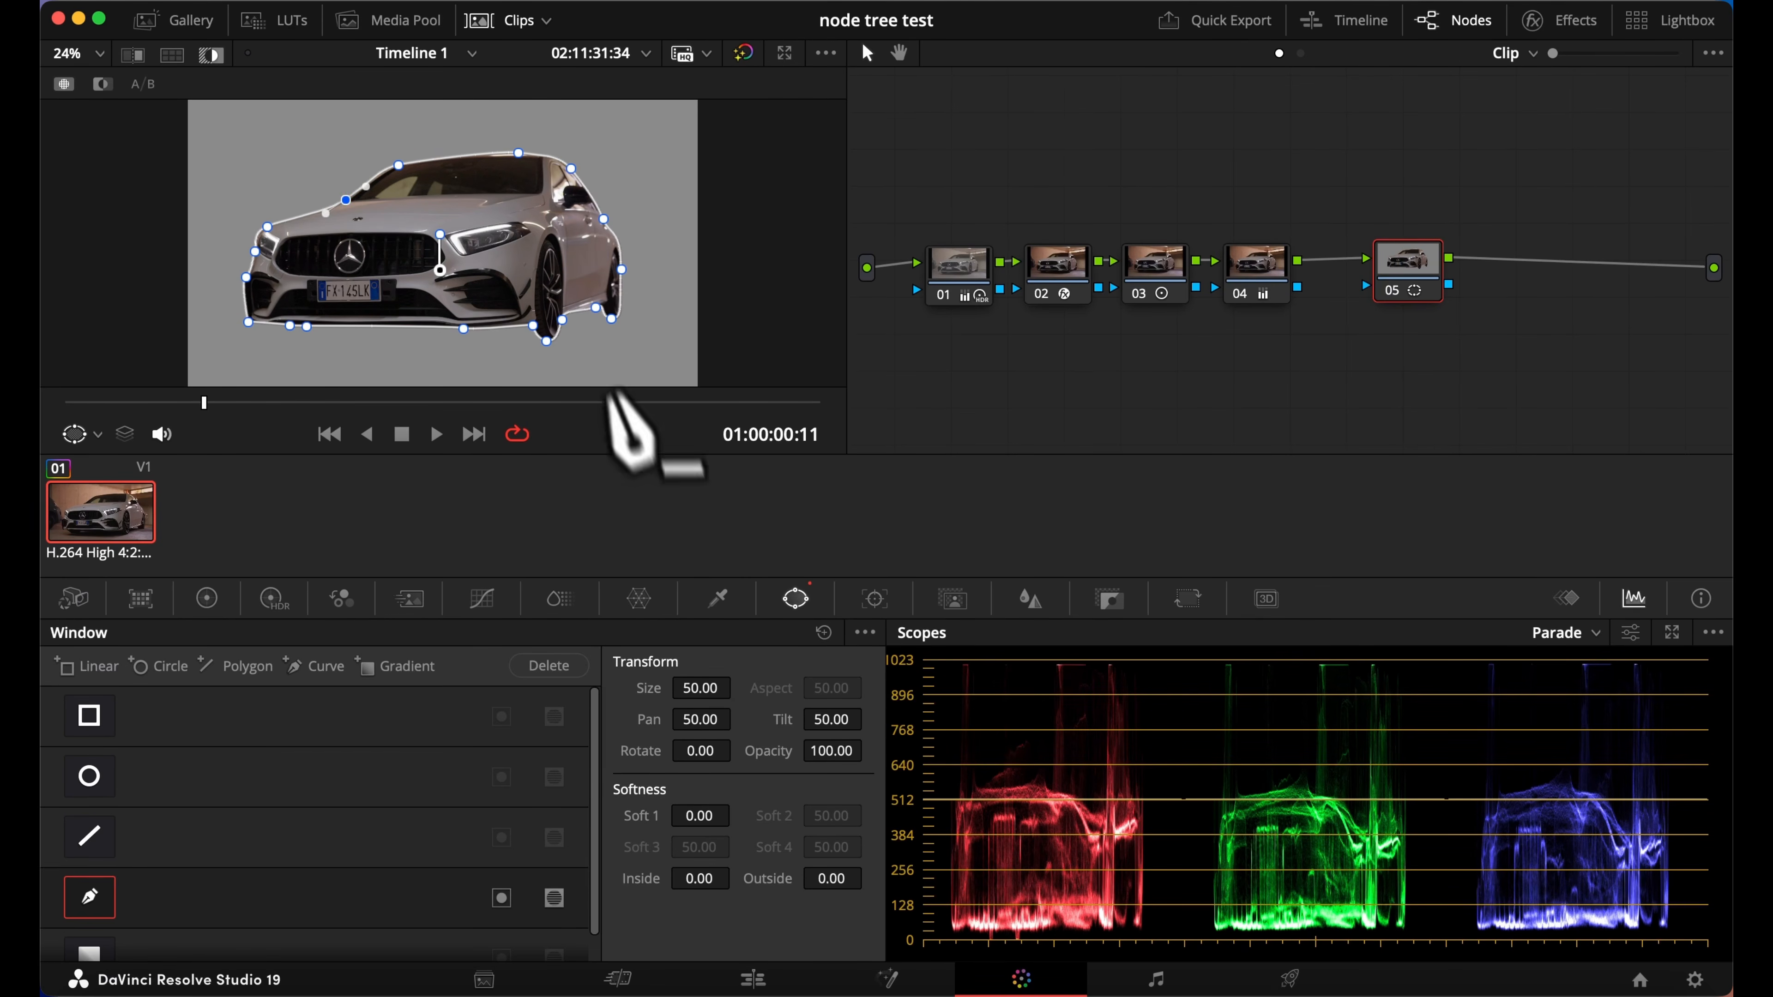
# Set the curve window's Soft 1 to 0.76 and turn off the highlight preview
pyautogui.moveTo(700, 815); pyautogui.dragTo(736, 814)
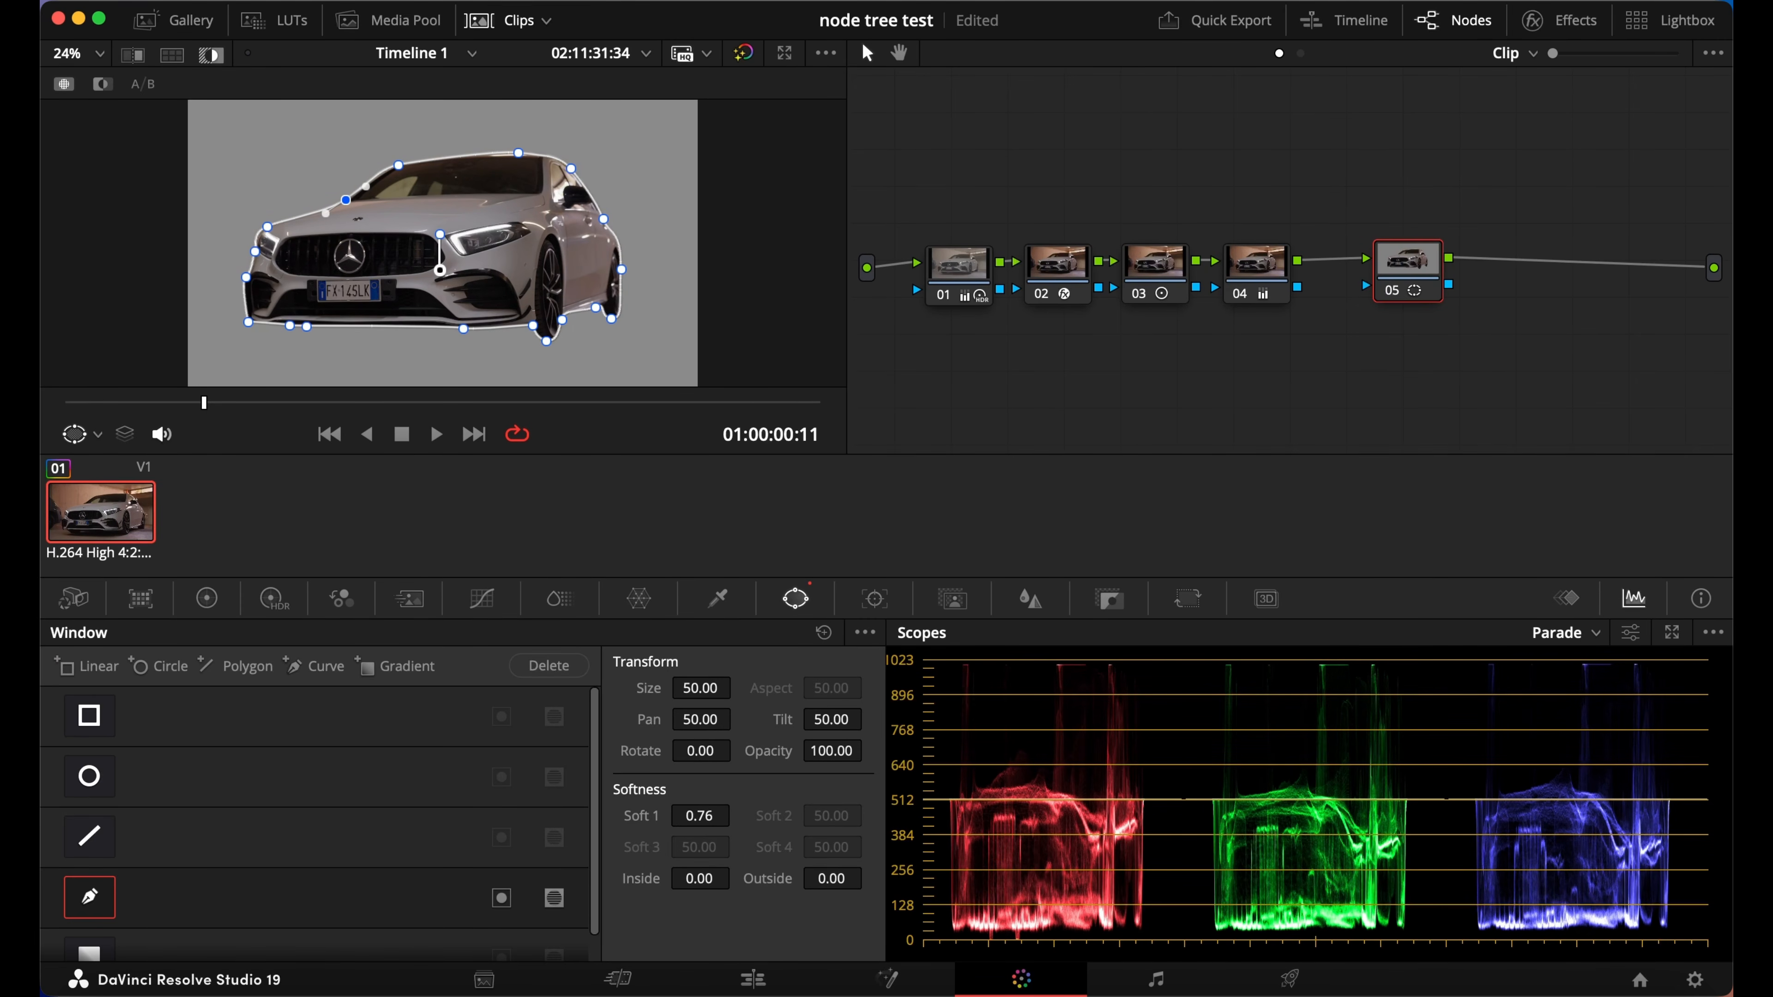
pyautogui.click(210, 56)
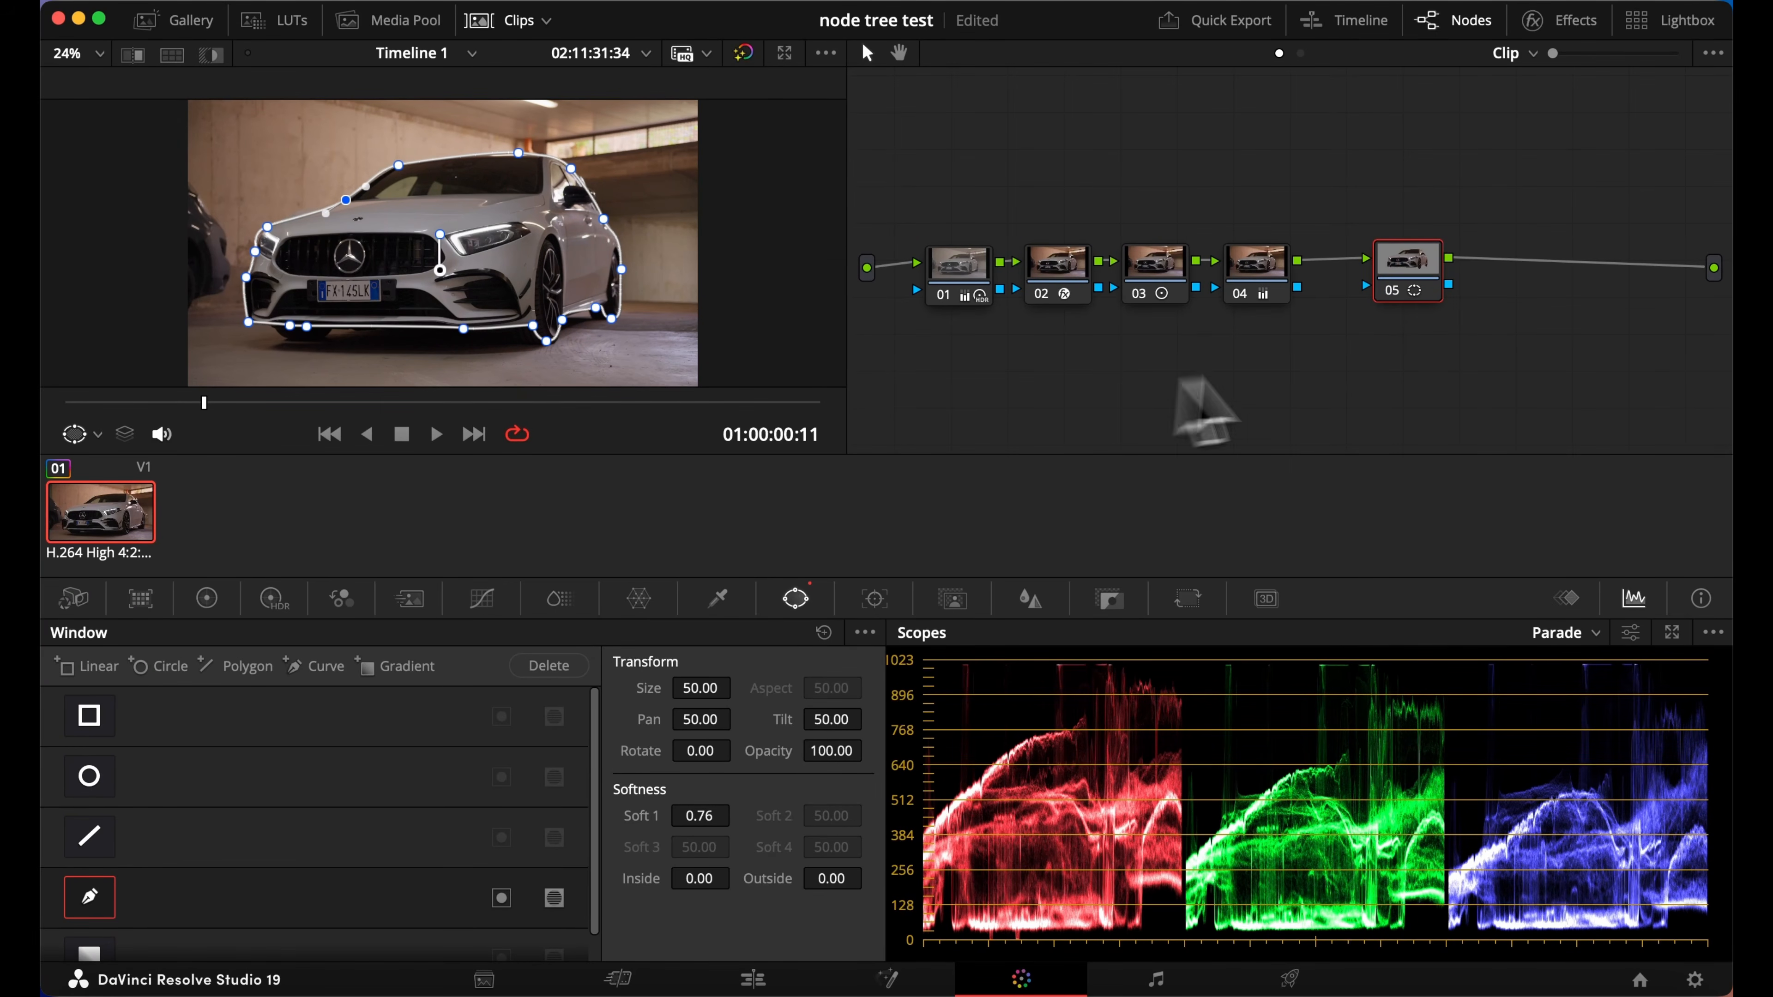
# Add an alpha output to the node graph and connect it to node 05's alpha output
pyautogui.rightClick(1460, 329)
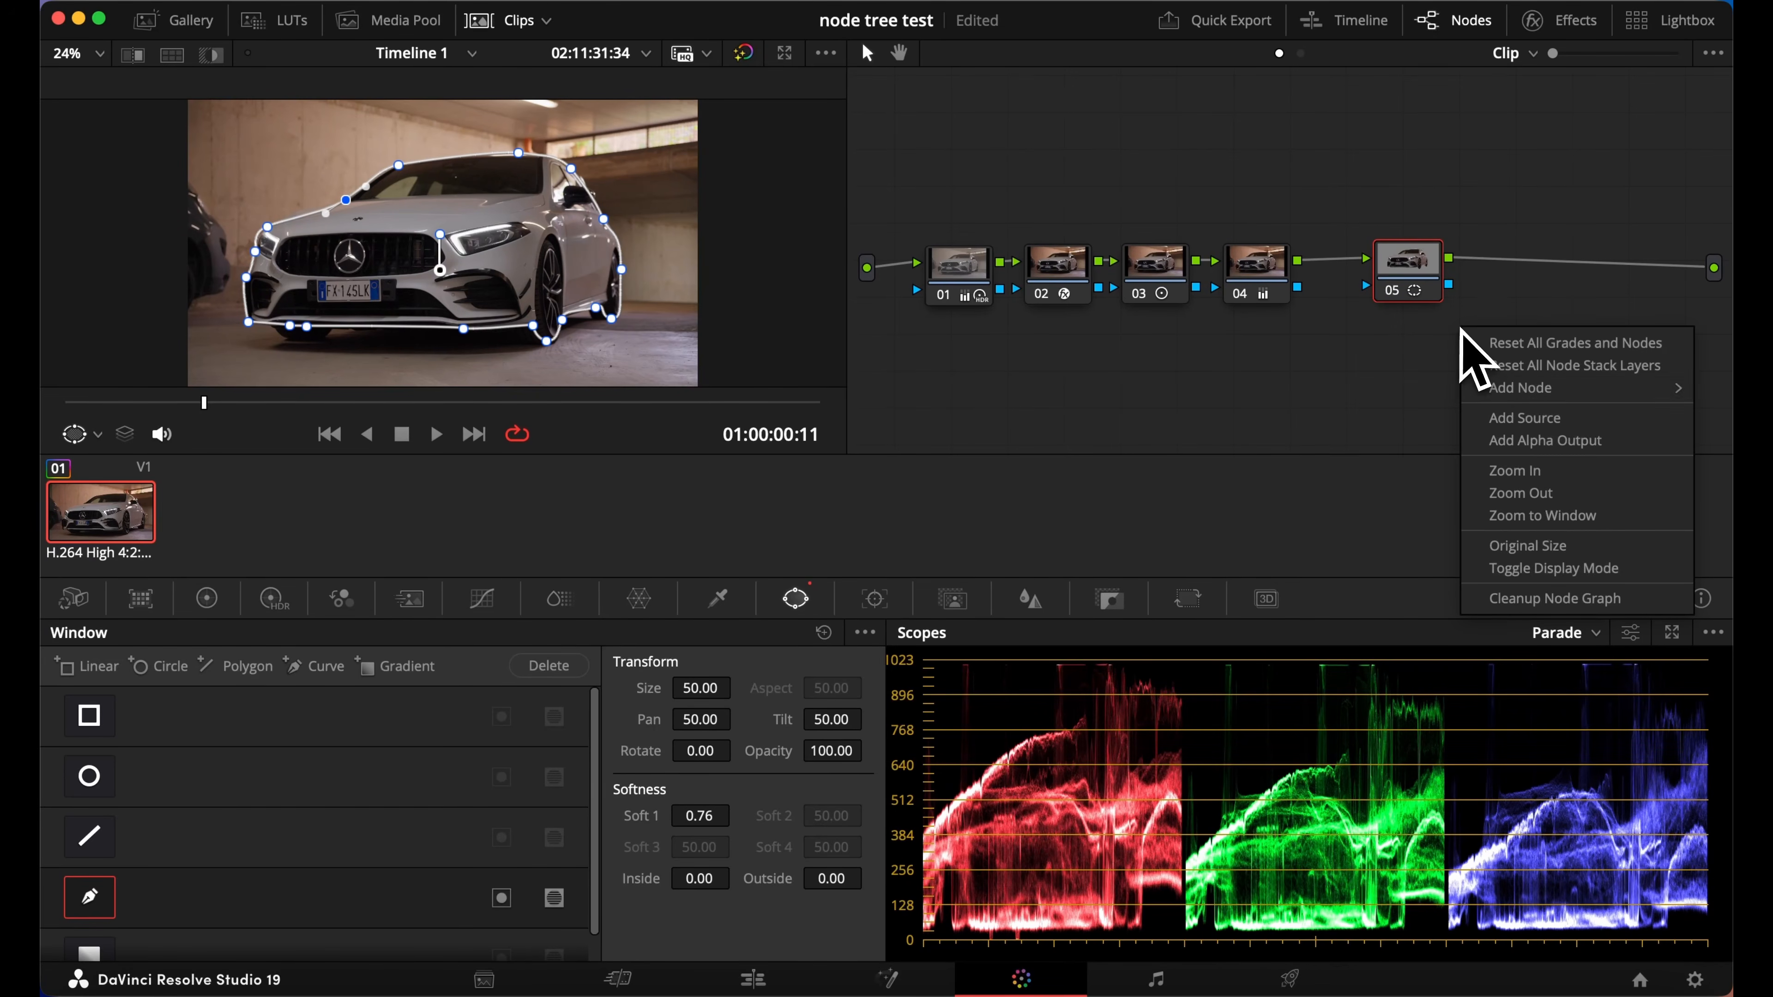
pyautogui.click(1556, 447)
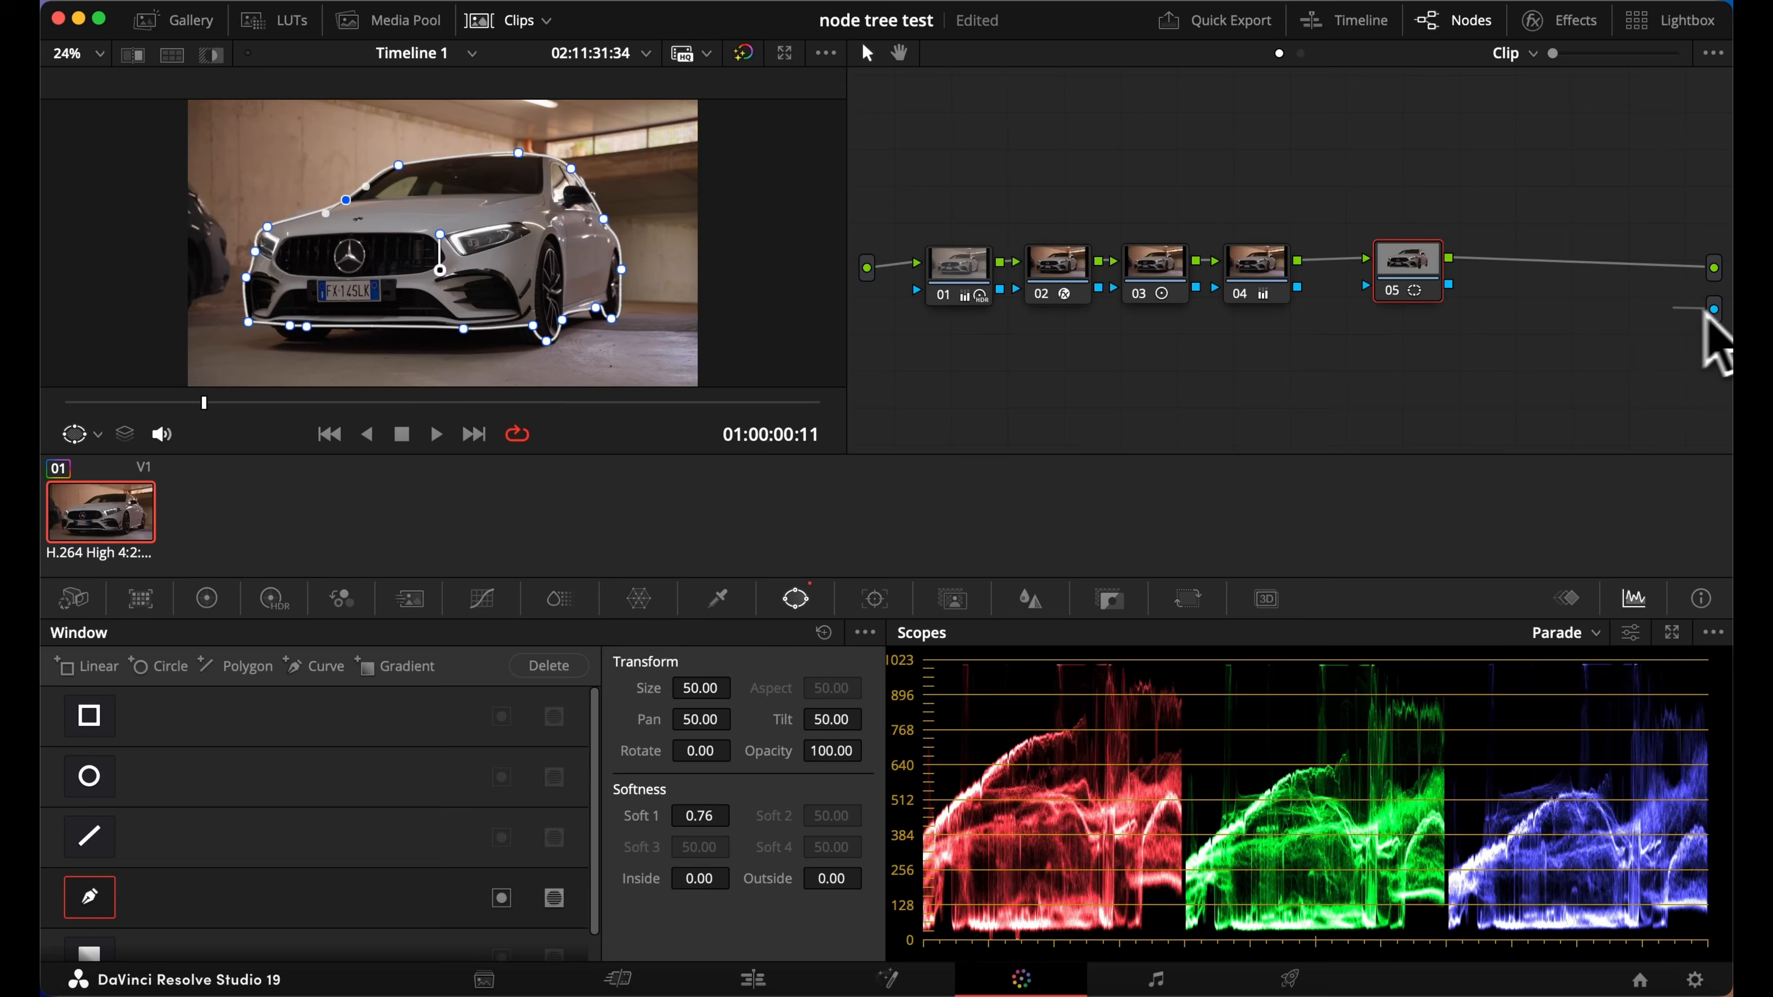
pyautogui.moveTo(1703, 312); pyautogui.dragTo(1451, 288)
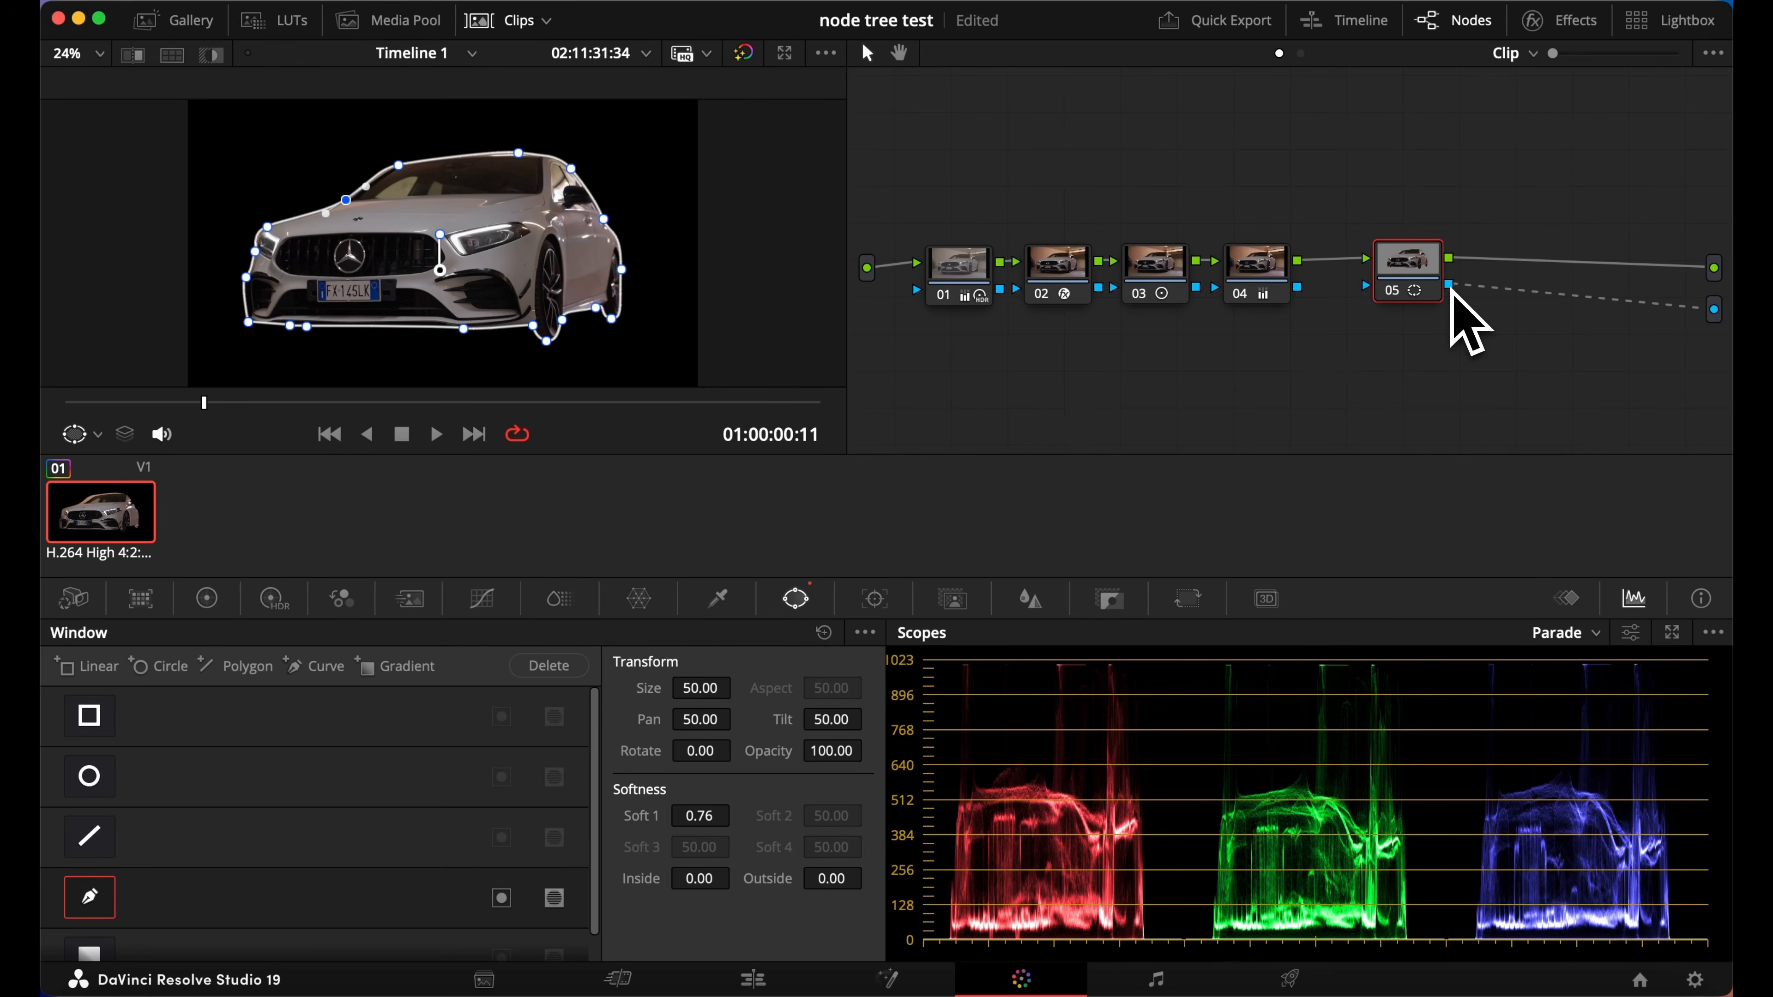
# On the Edit page, move C0261.MP4 to Video 2 and place C0270.MP4 beneath it on Video 1 as background
pyautogui.click(754, 978)
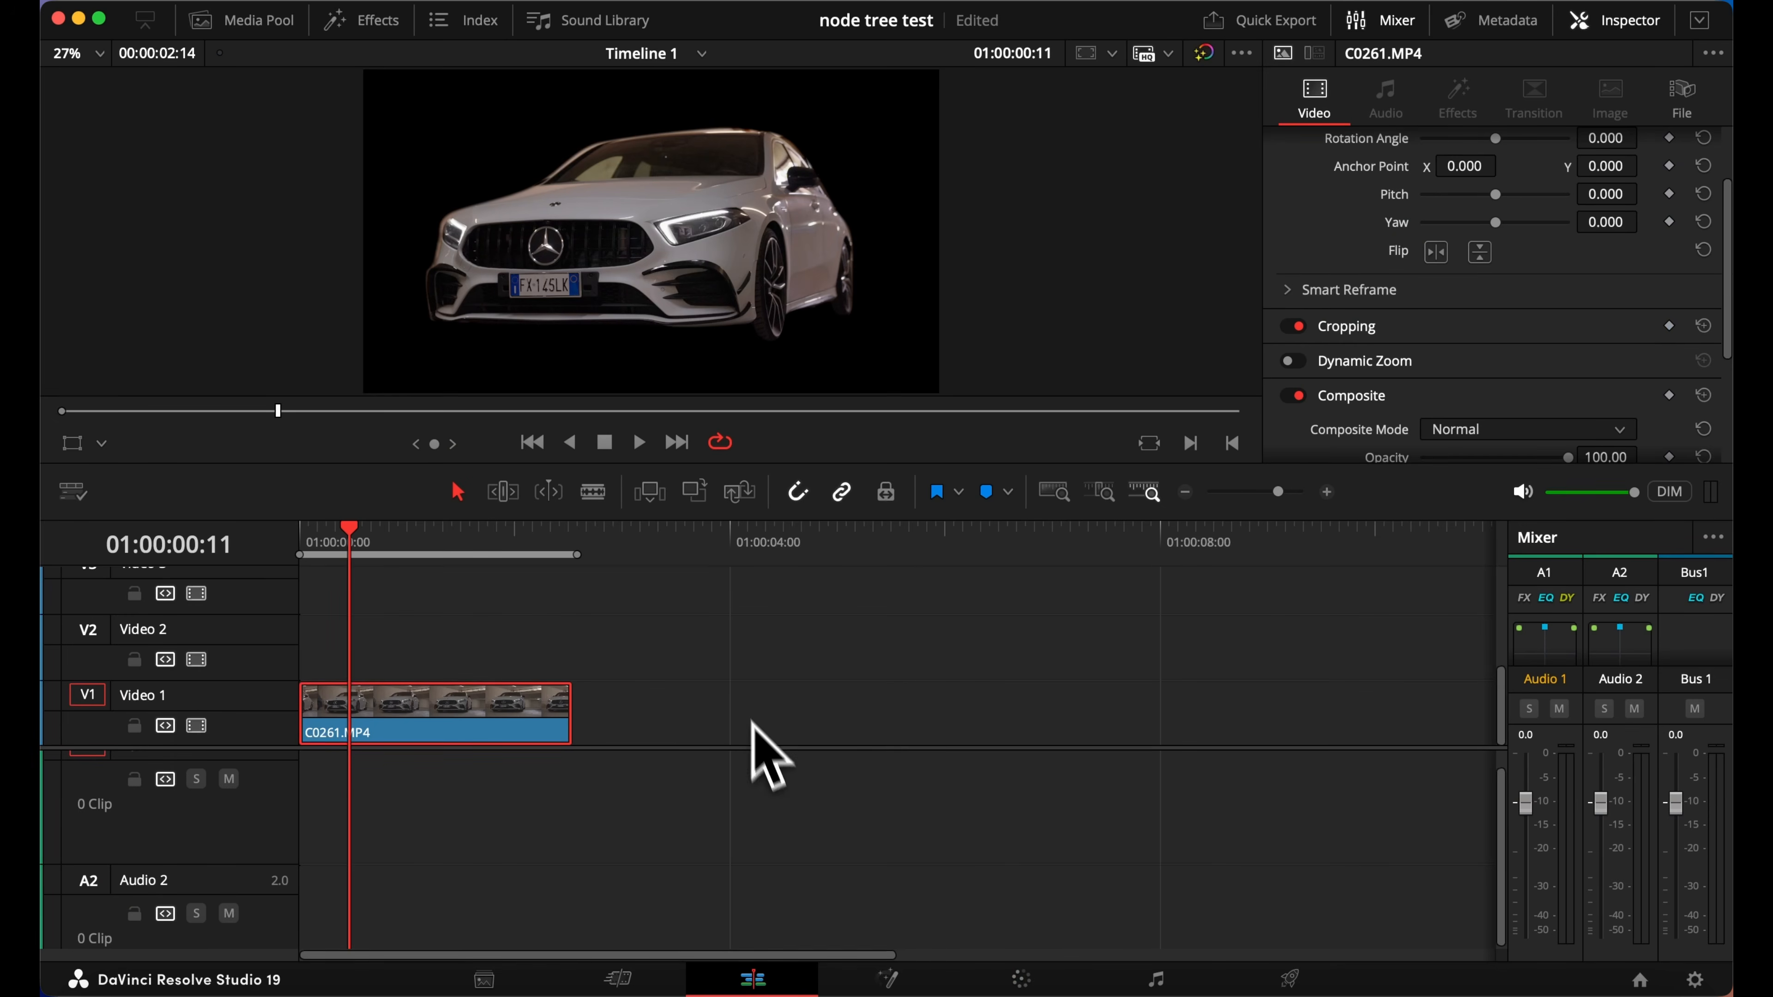
pyautogui.click(271, 24)
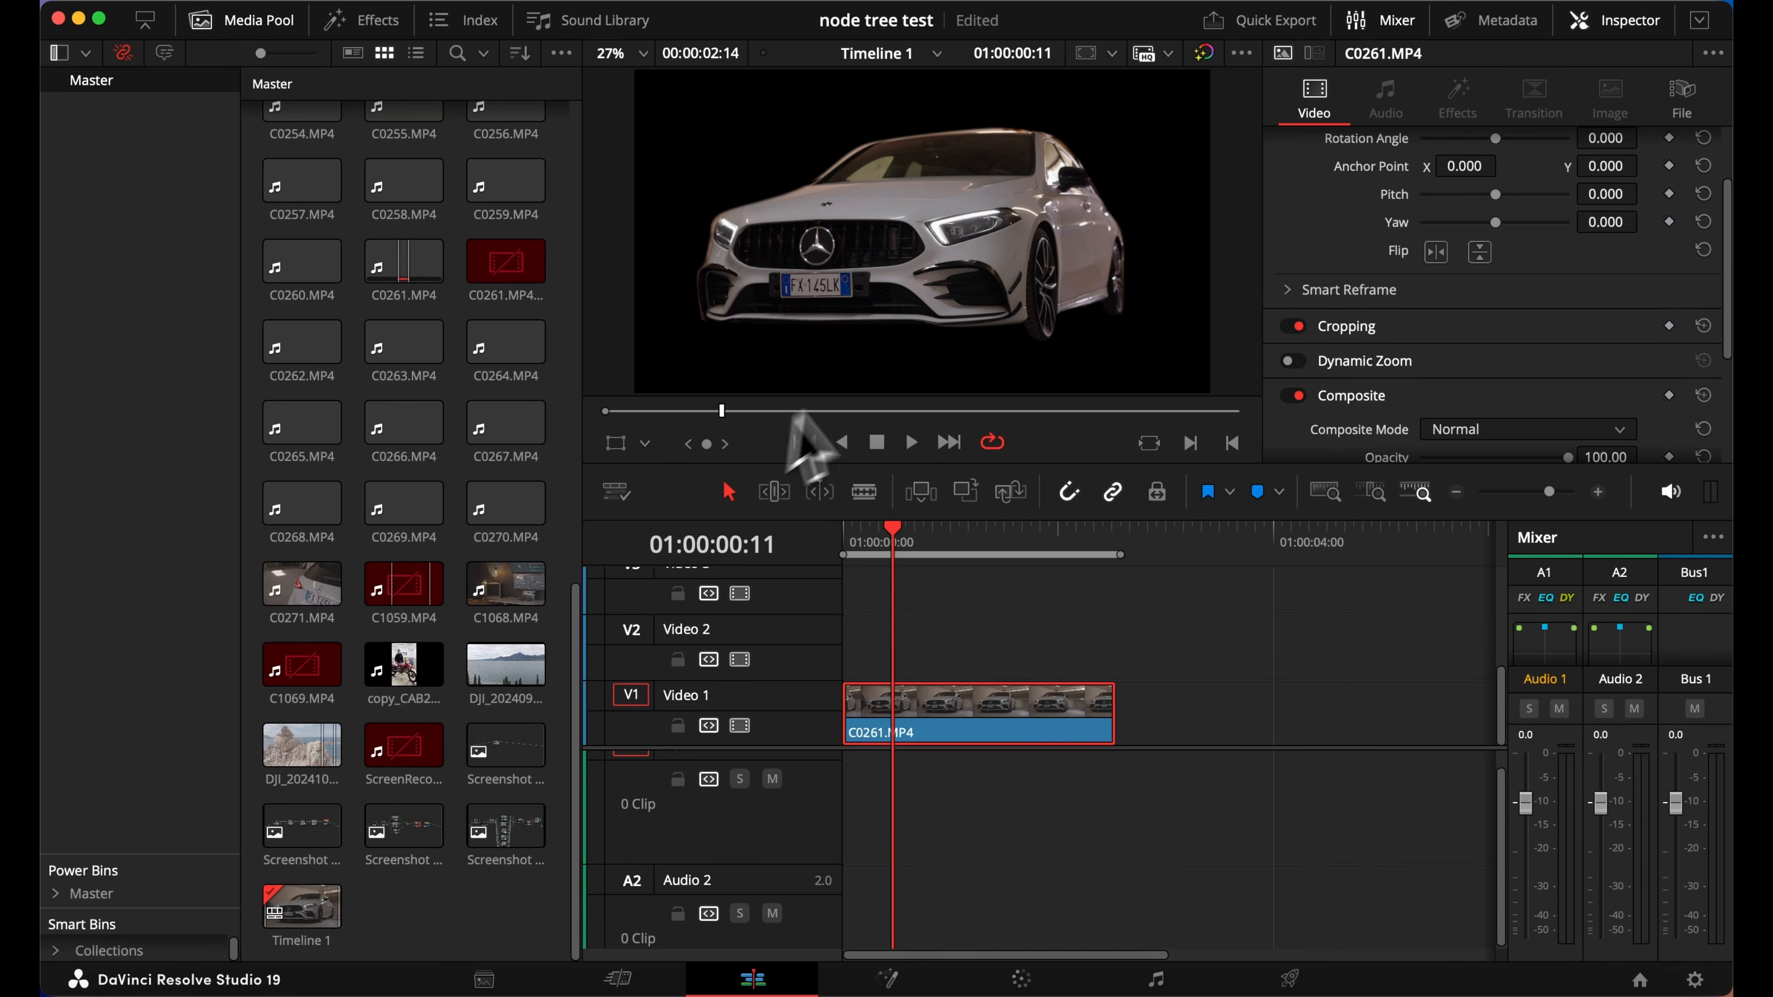
pyautogui.moveTo(505, 503); pyautogui.dragTo(1263, 775)
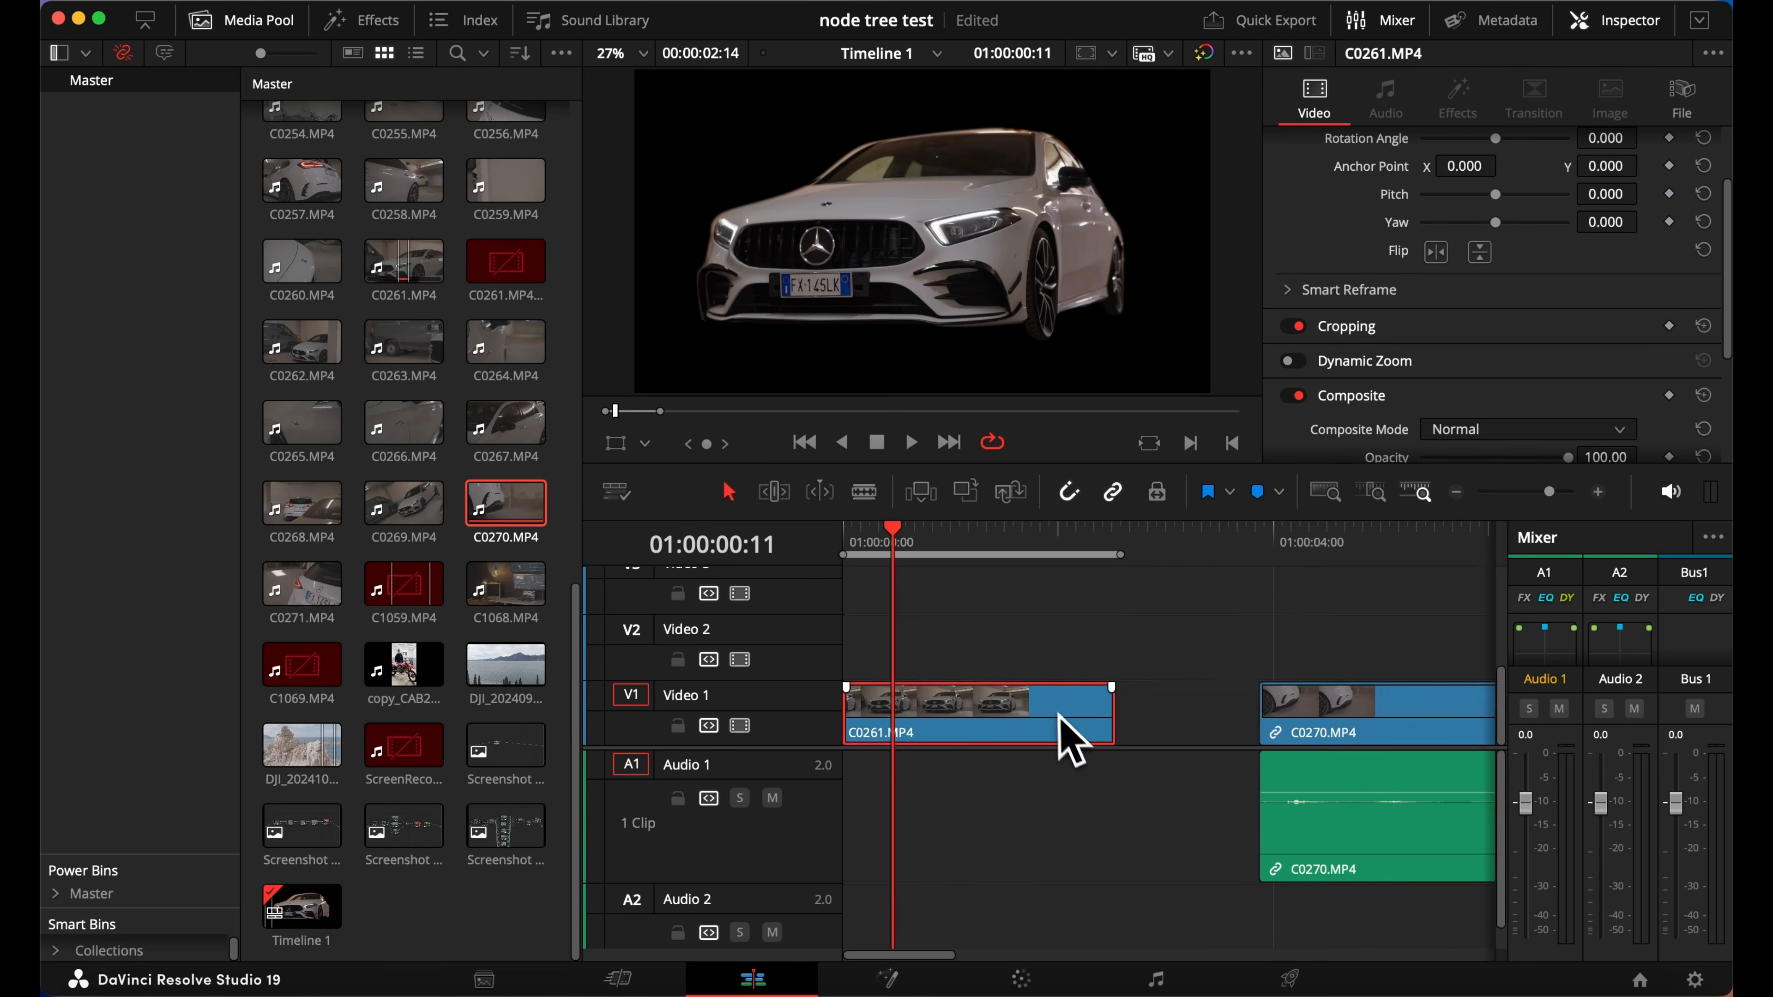
pyautogui.moveTo(1072, 740); pyautogui.dragTo(984, 726)
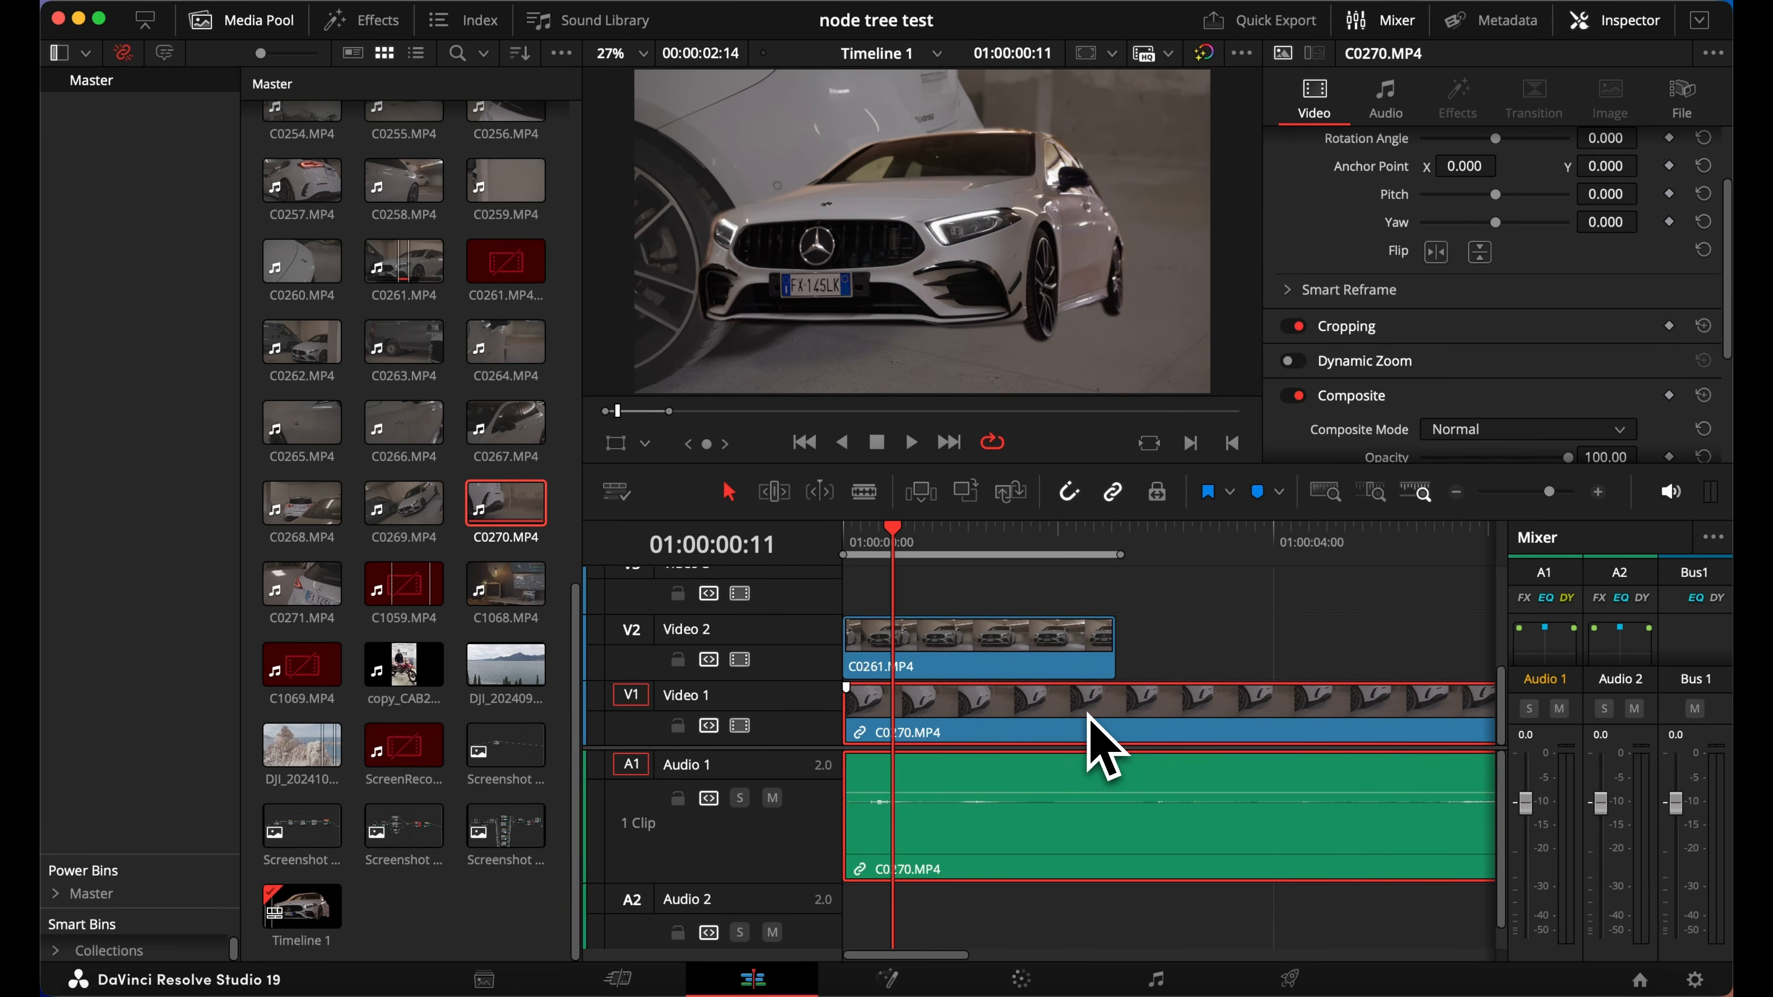
# Delete C0270.MP4 from the timeline and return to the Color page
pyautogui.press('Delete')
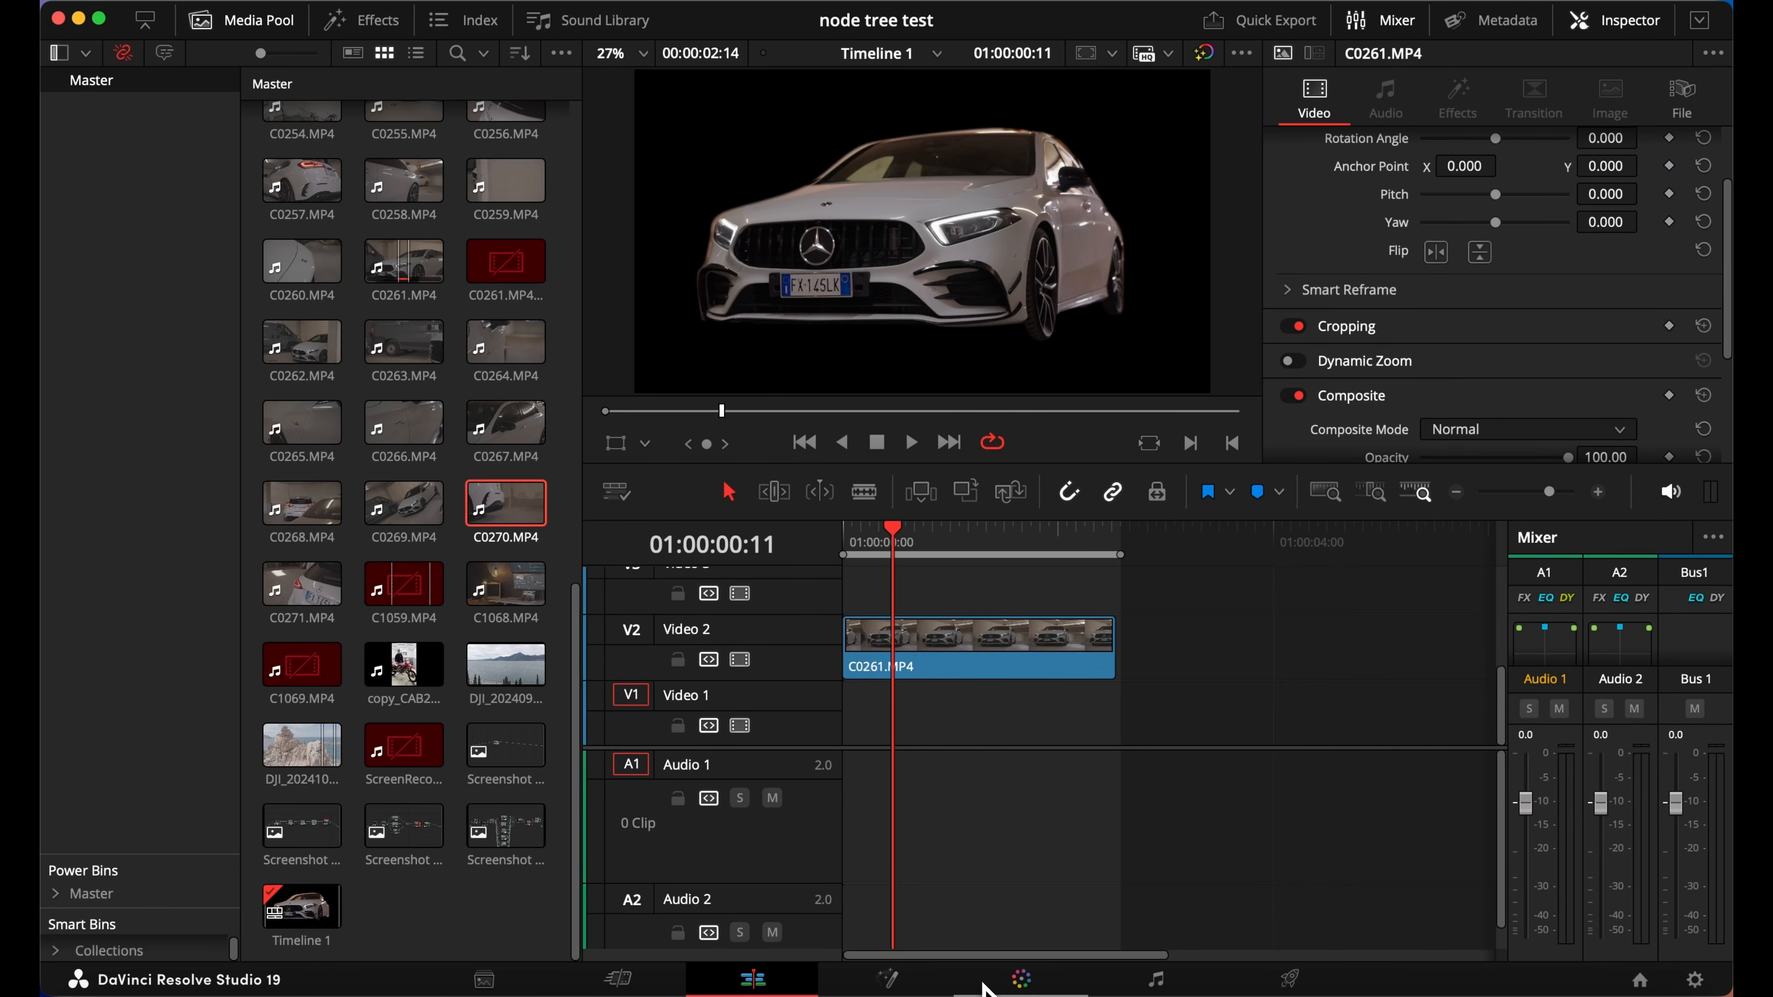
pyautogui.click(985, 988)
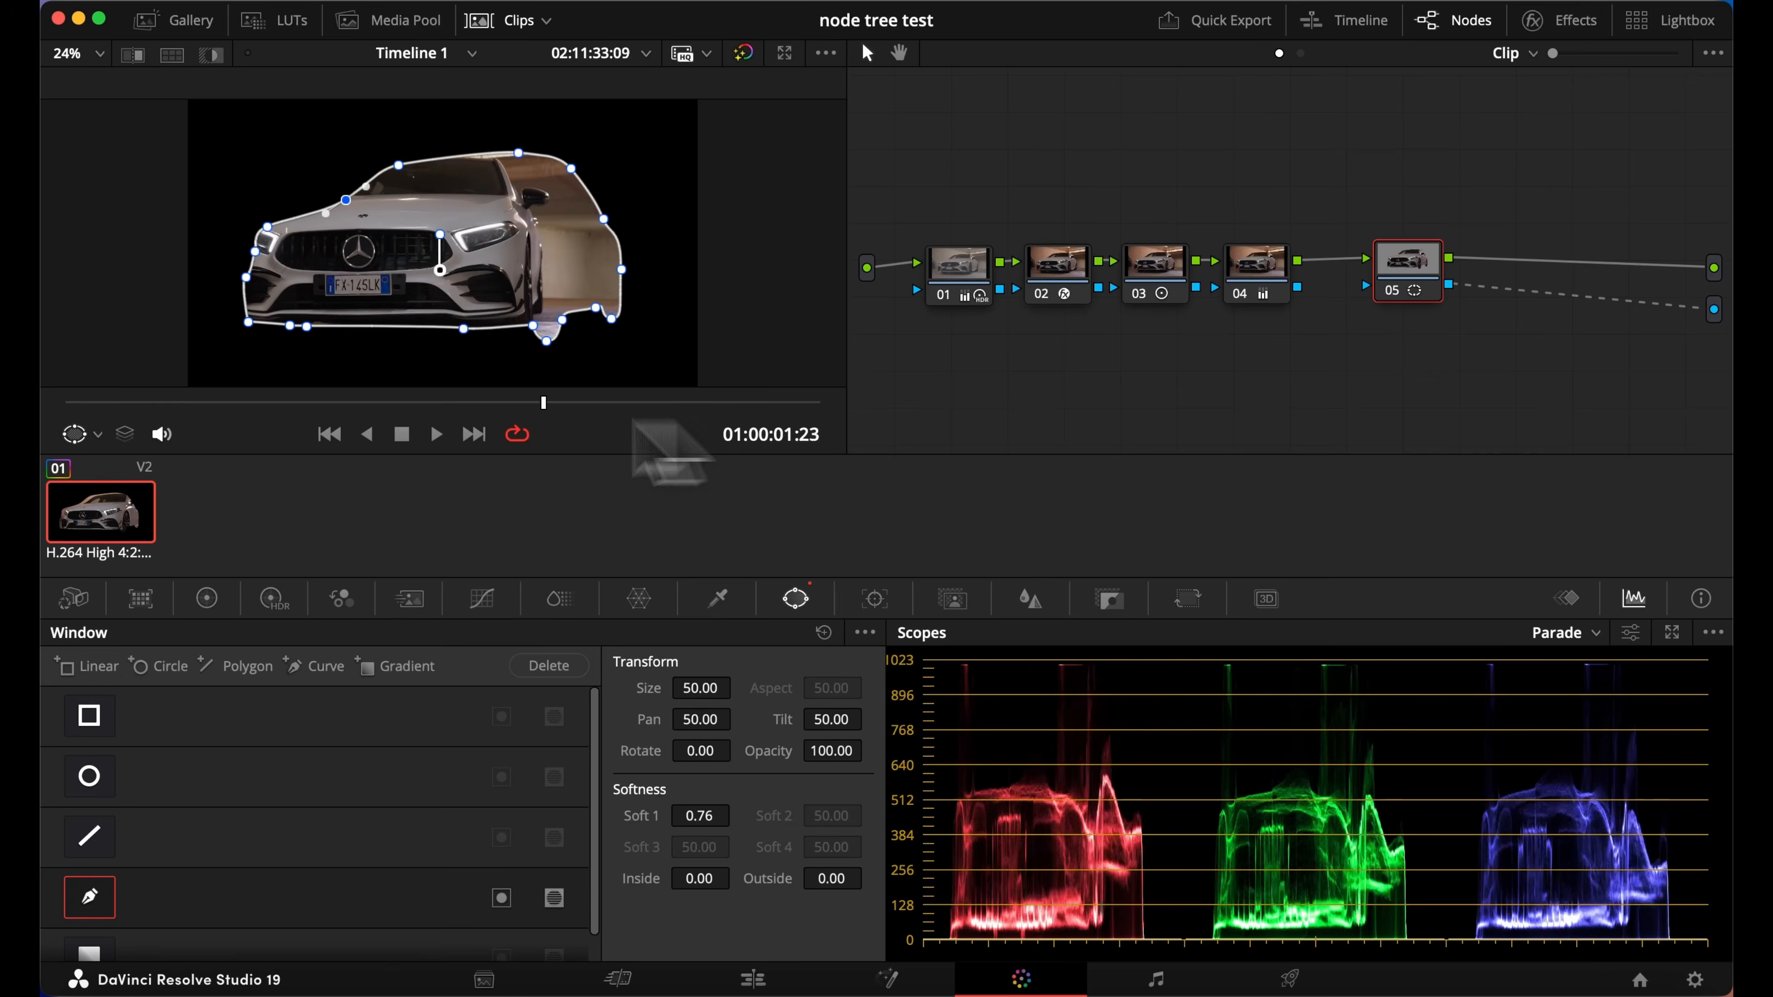
# Return the playhead to 01:00:00:11 and track the car's curve window forward and backward through the clip
pyautogui.moveTo(433, 420); pyautogui.dragTo(206, 408)
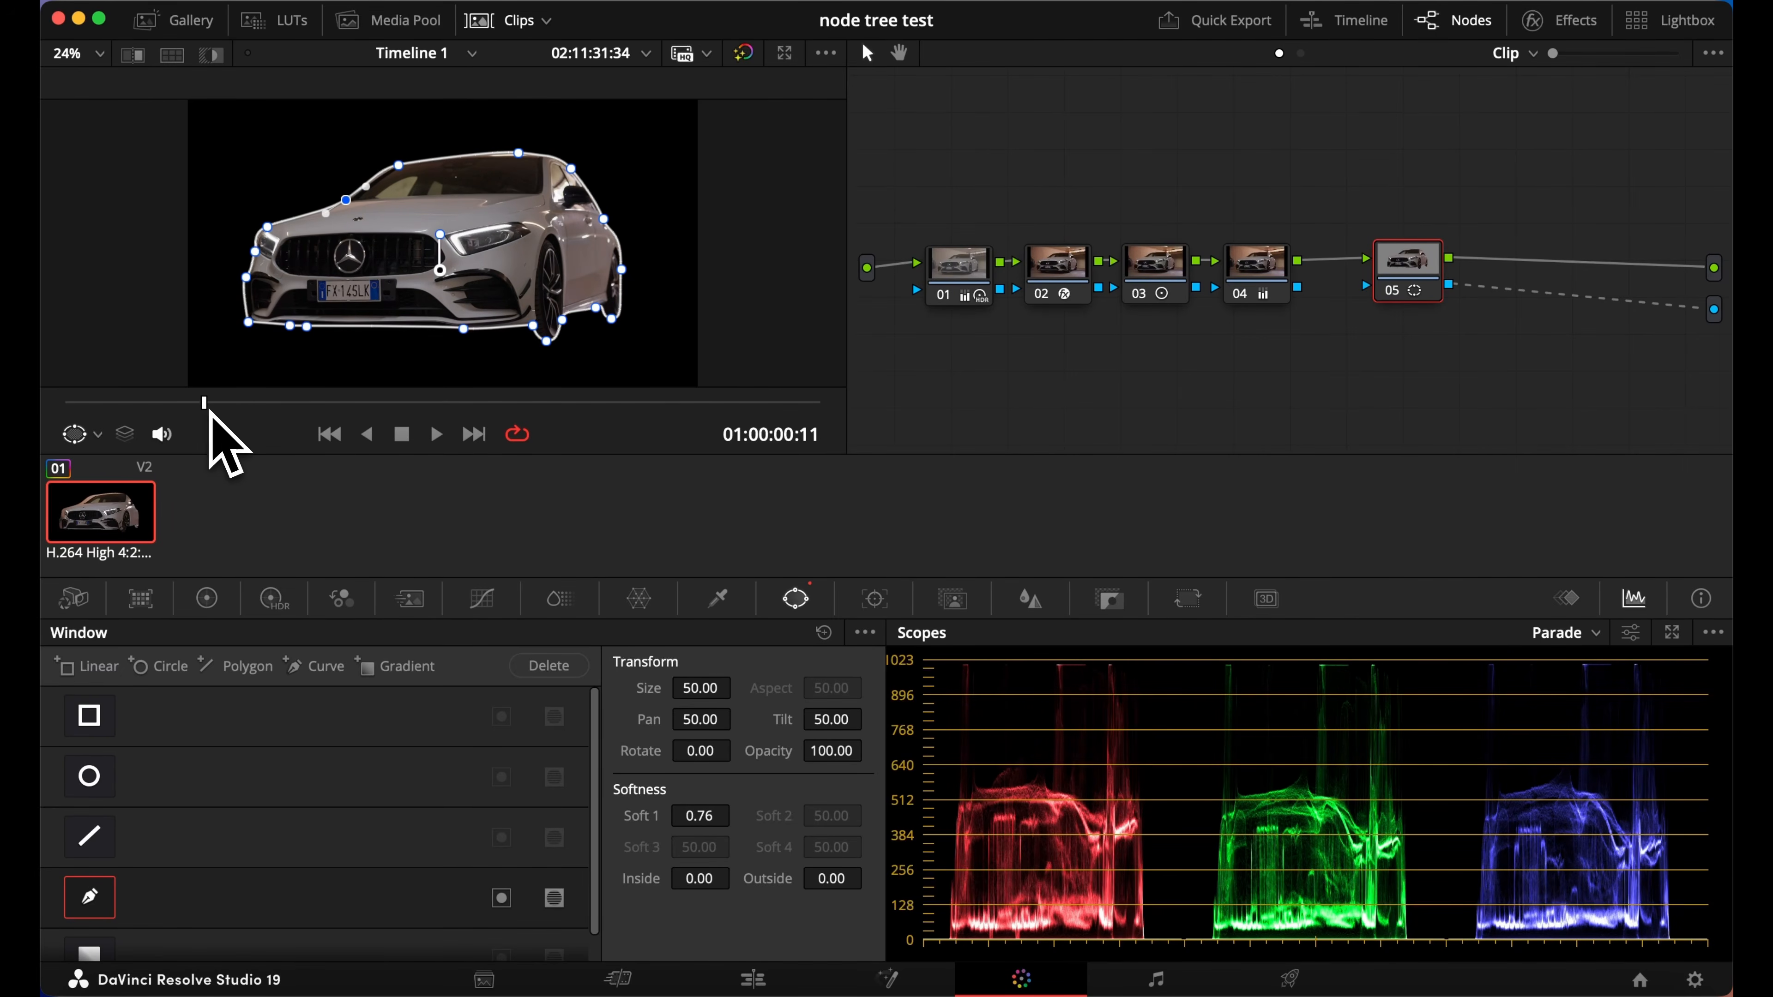
pyautogui.click(874, 598)
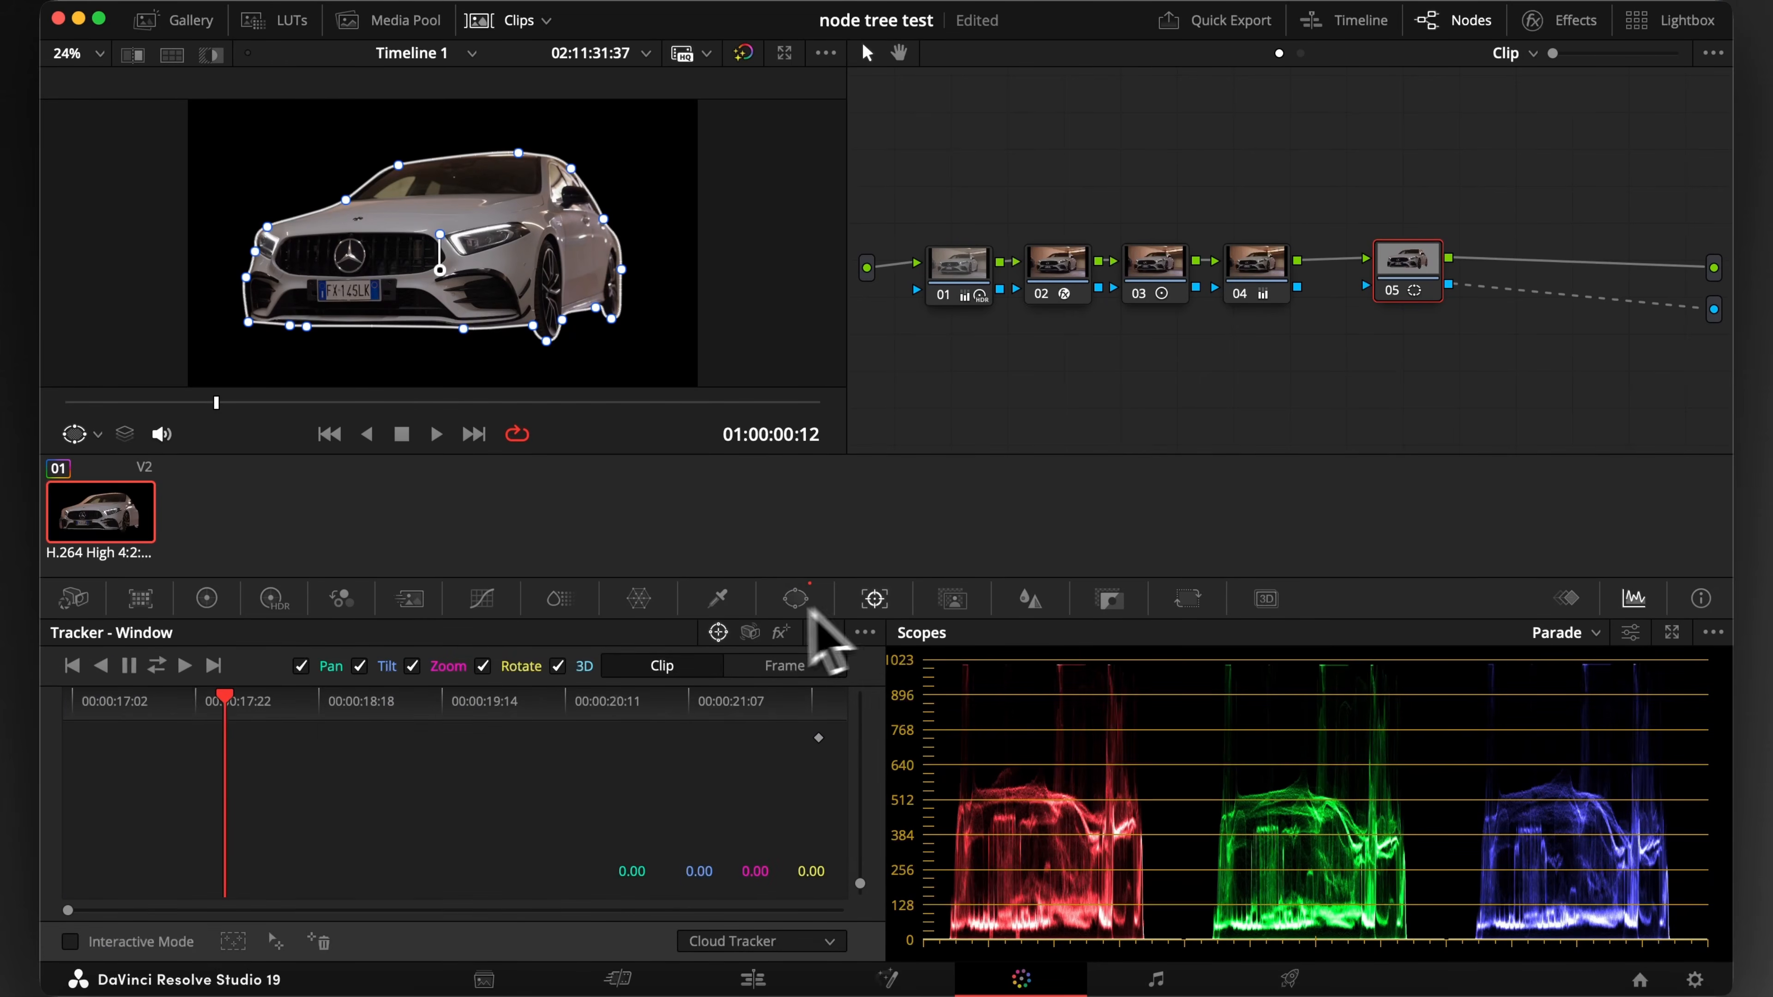
pyautogui.click(158, 666)
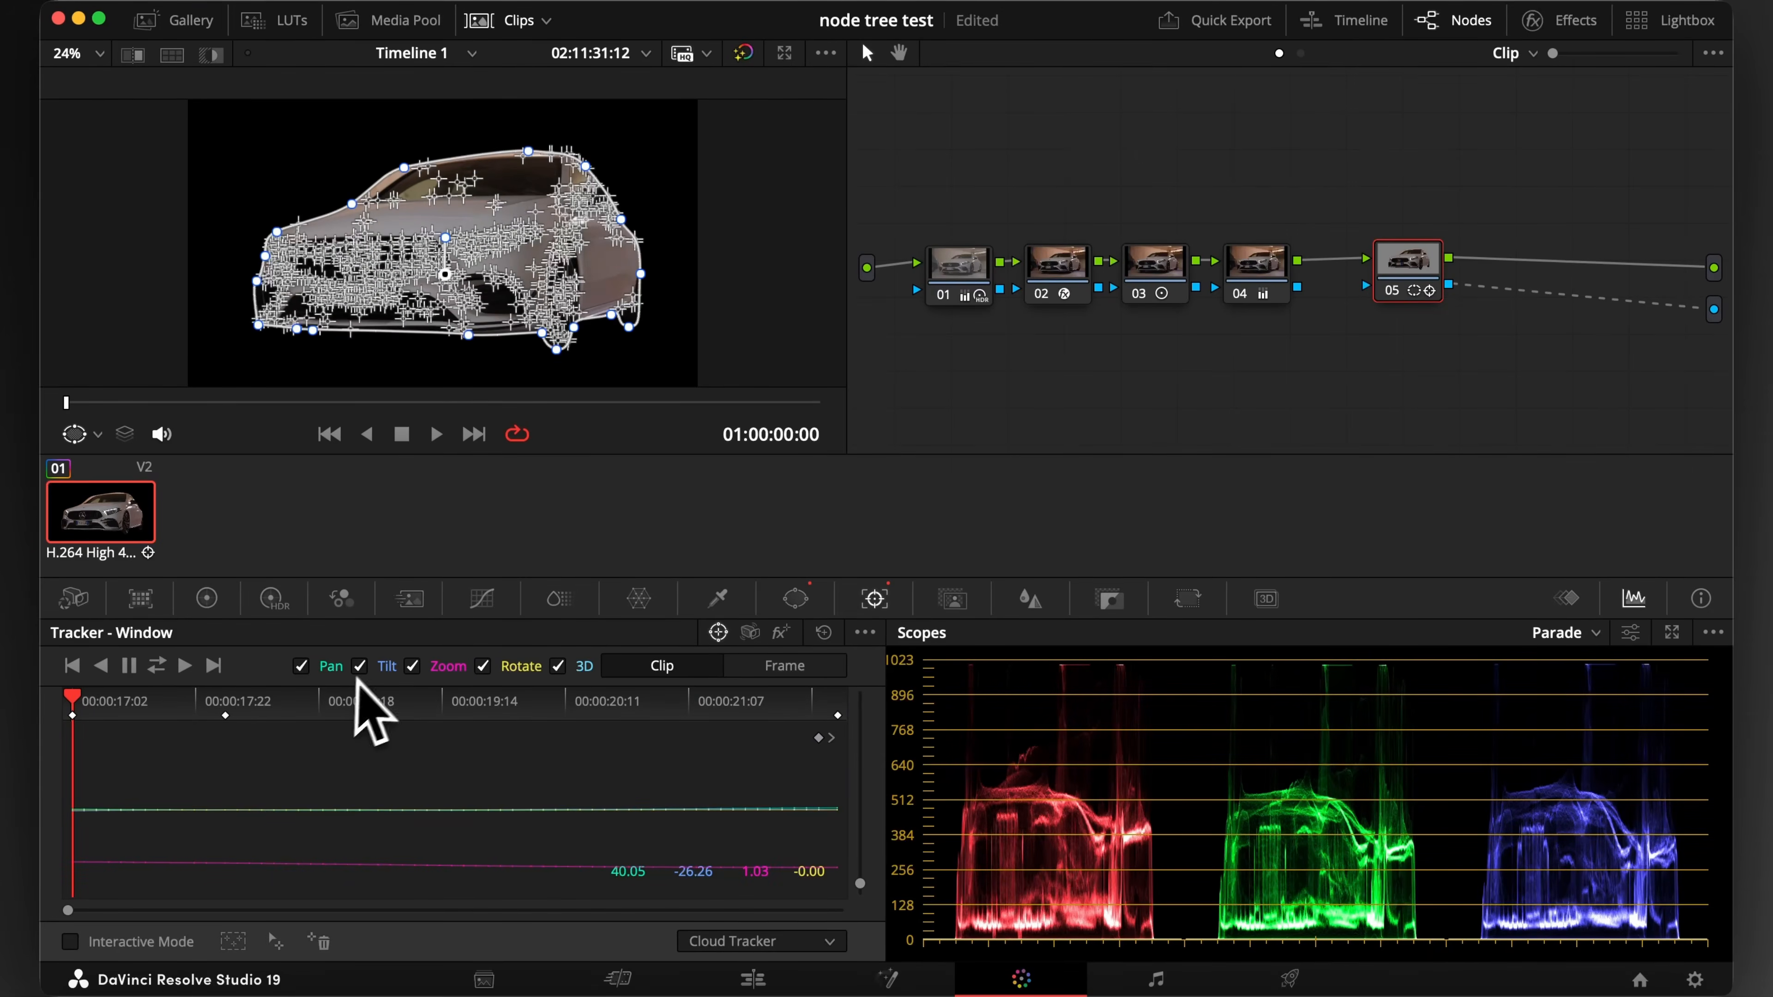
# Move to 01:00:00:12 in the clip and switch the window tracker to Frame mode
pyautogui.click(224, 698)
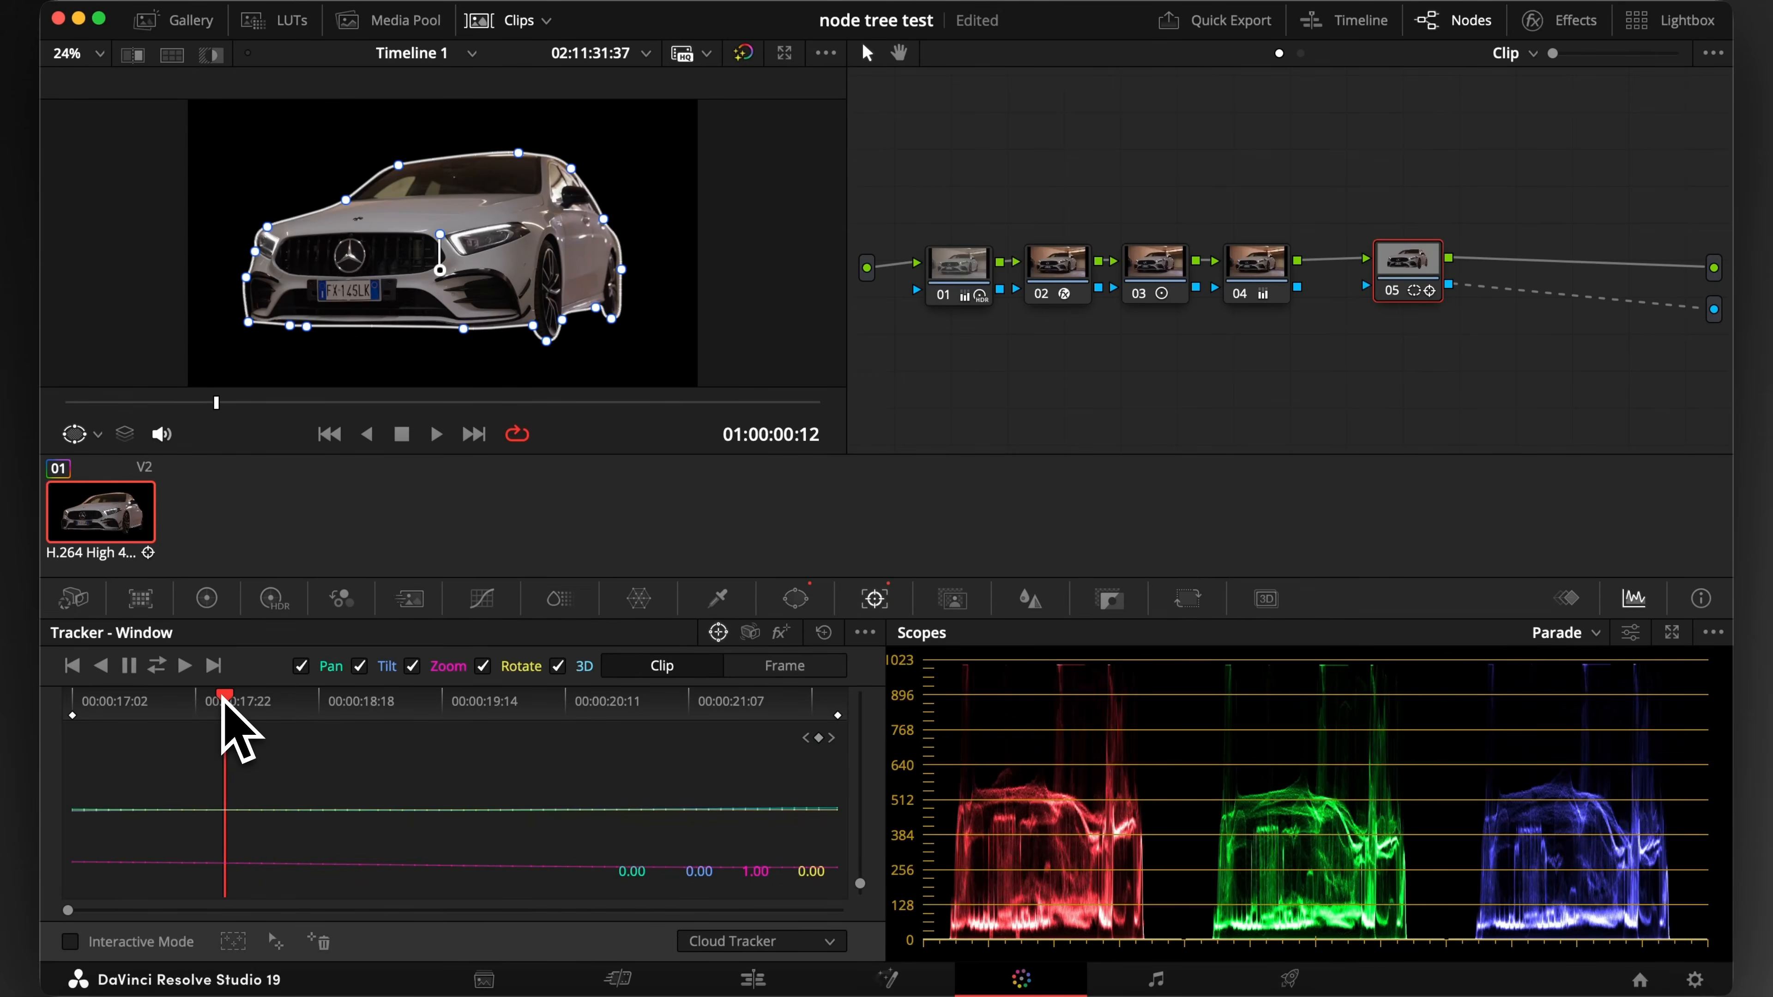
pyautogui.click(778, 664)
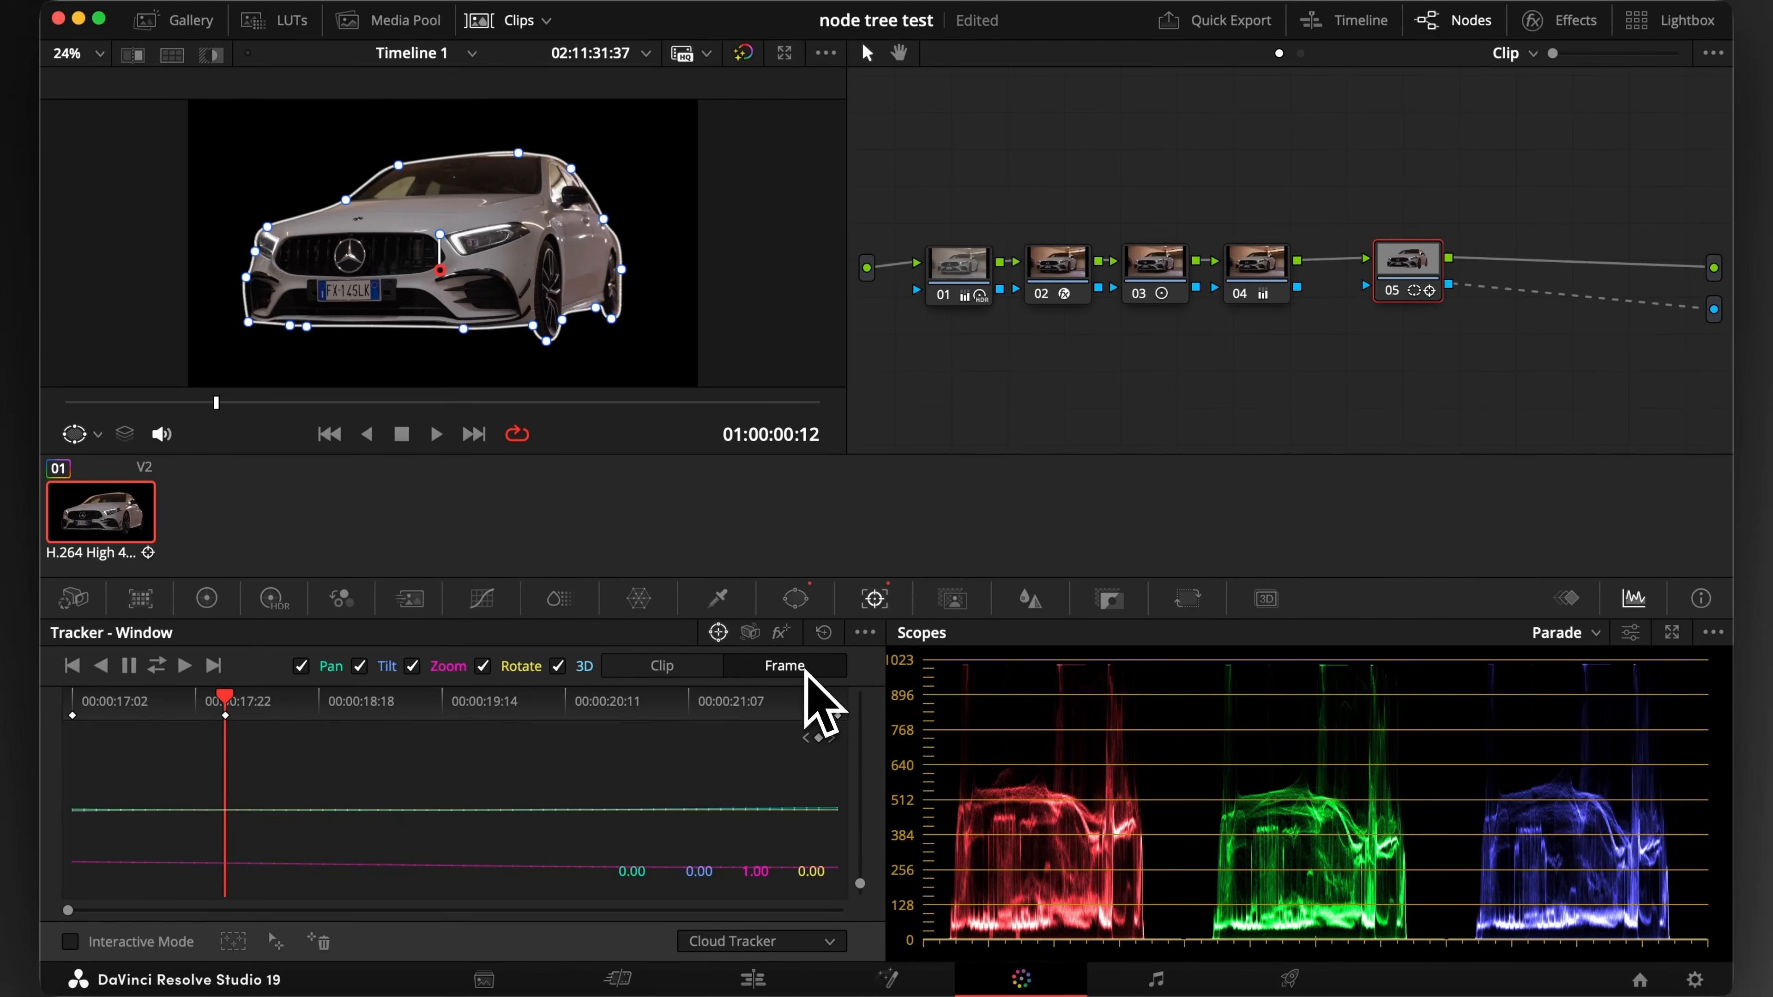
pyautogui.moveTo(548, 283); pyautogui.dragTo(532, 277)
# Refit the curve window's points to the car's side, roof and front corner at 01:00:01:04
pyautogui.click(234, 701)
pyautogui.moveTo(235, 703); pyautogui.dragTo(427, 702)
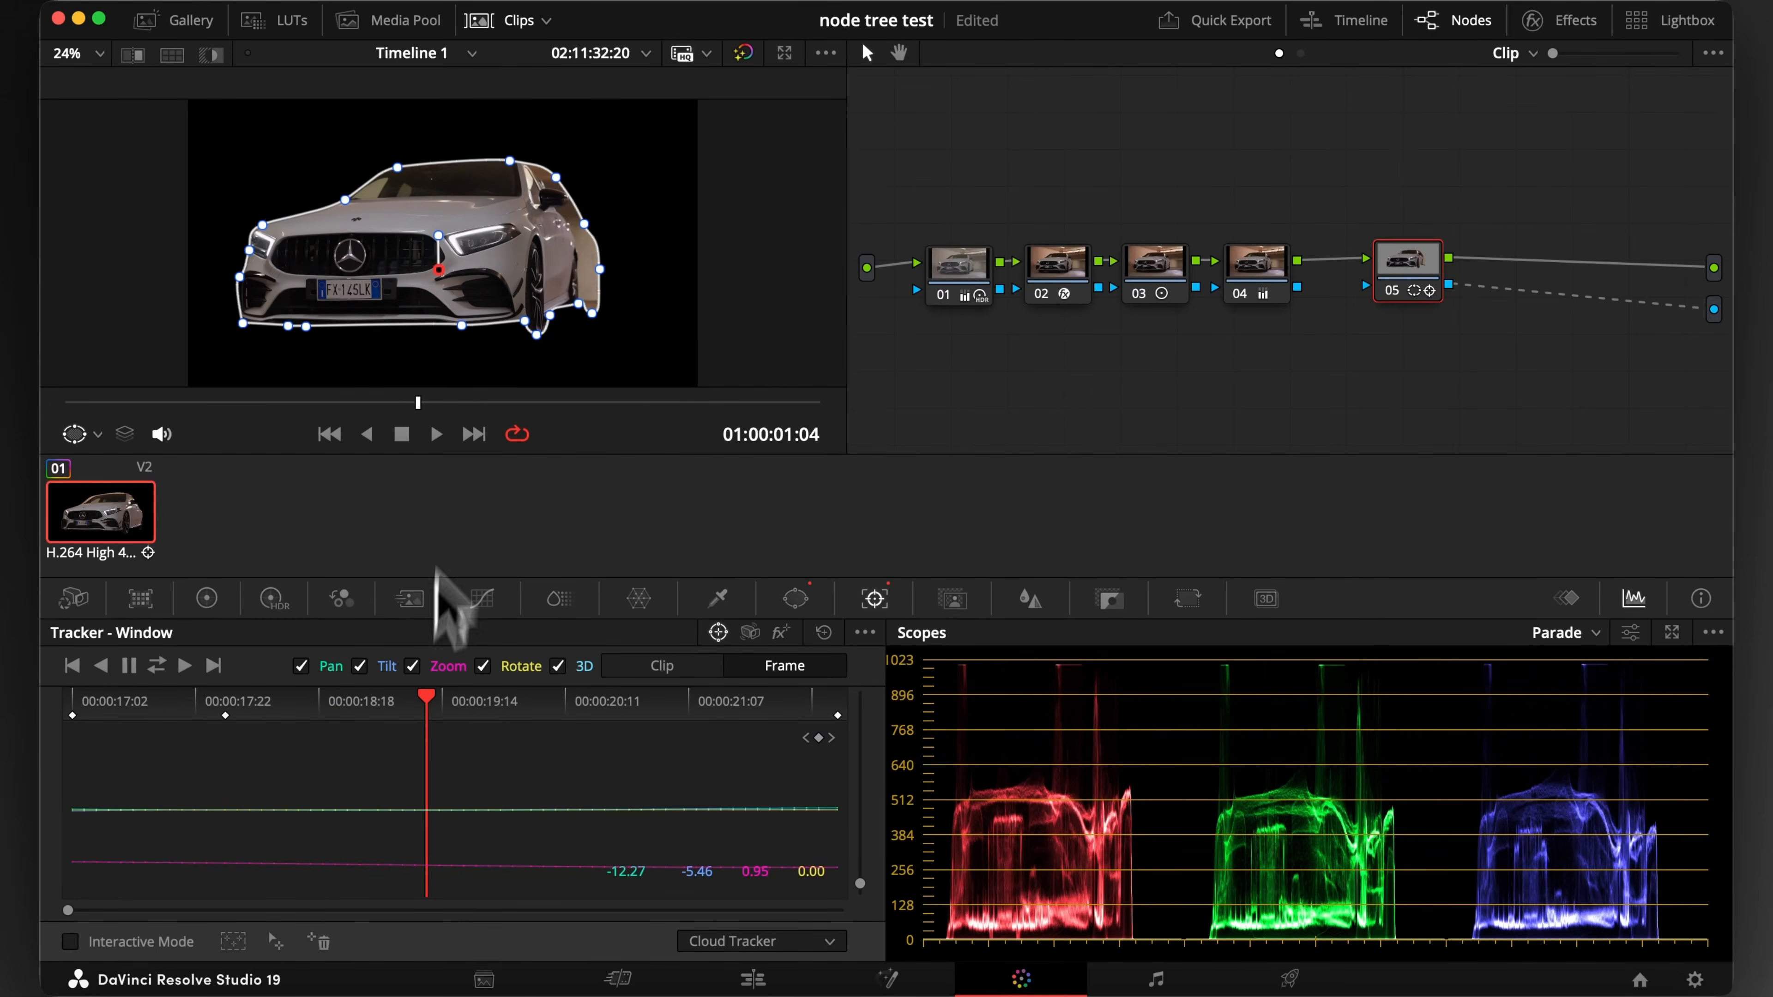
pyautogui.click(592, 303)
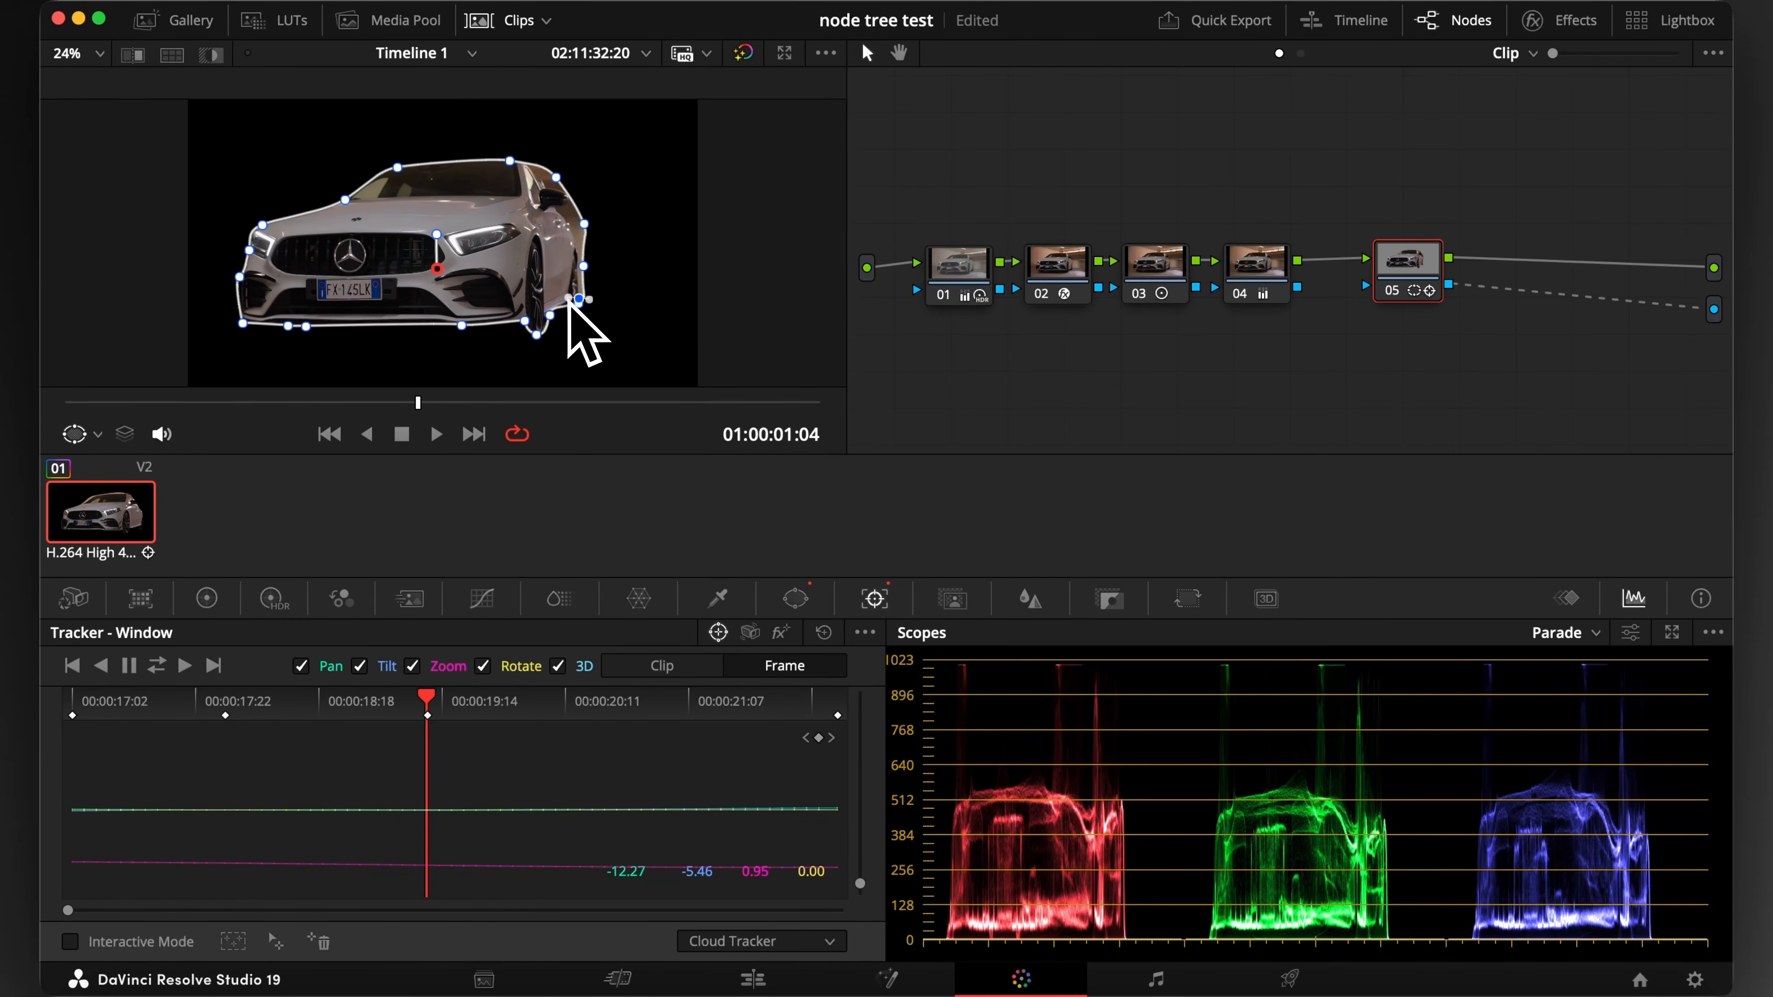
pyautogui.moveTo(585, 260); pyautogui.dragTo(551, 185)
pyautogui.moveTo(510, 161); pyautogui.dragTo(517, 158)
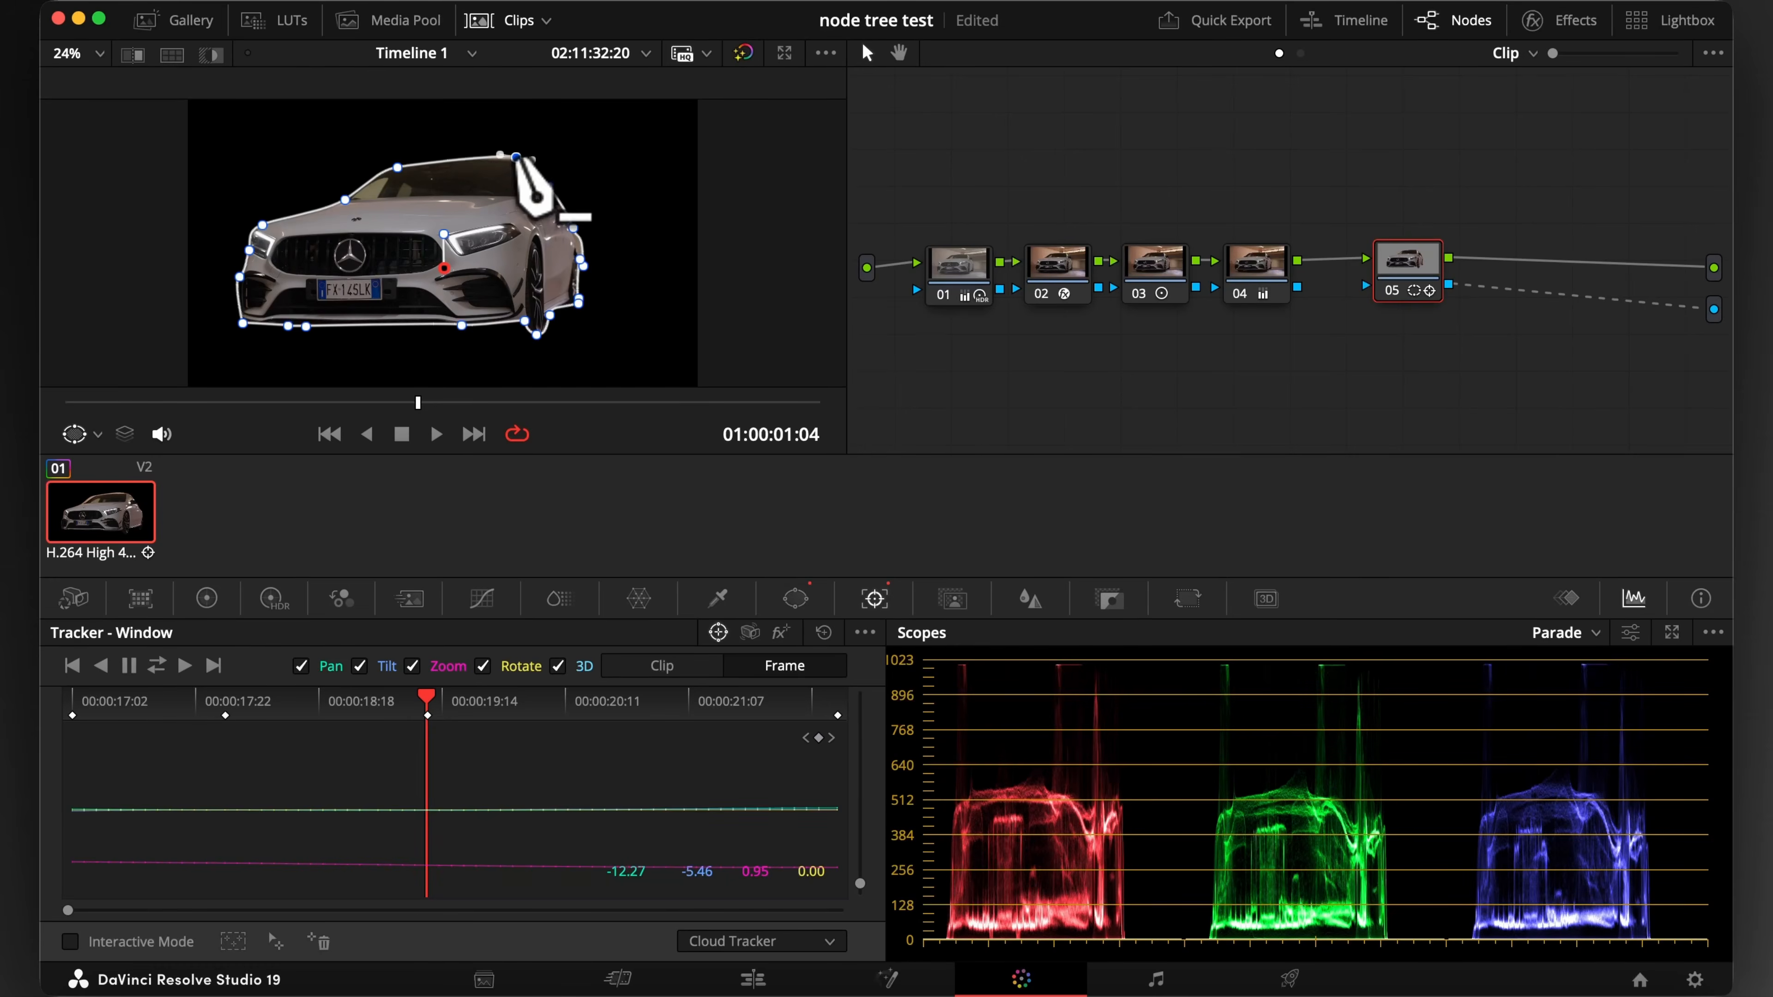
pyautogui.moveTo(397, 168); pyautogui.dragTo(323, 200)
pyautogui.moveTo(263, 225); pyautogui.dragTo(236, 320)
pyautogui.click(239, 277)
# Refit the curve window's points to the car's outline at 01:00:02:09, and play the clip back from near its start
pyautogui.click(794, 704)
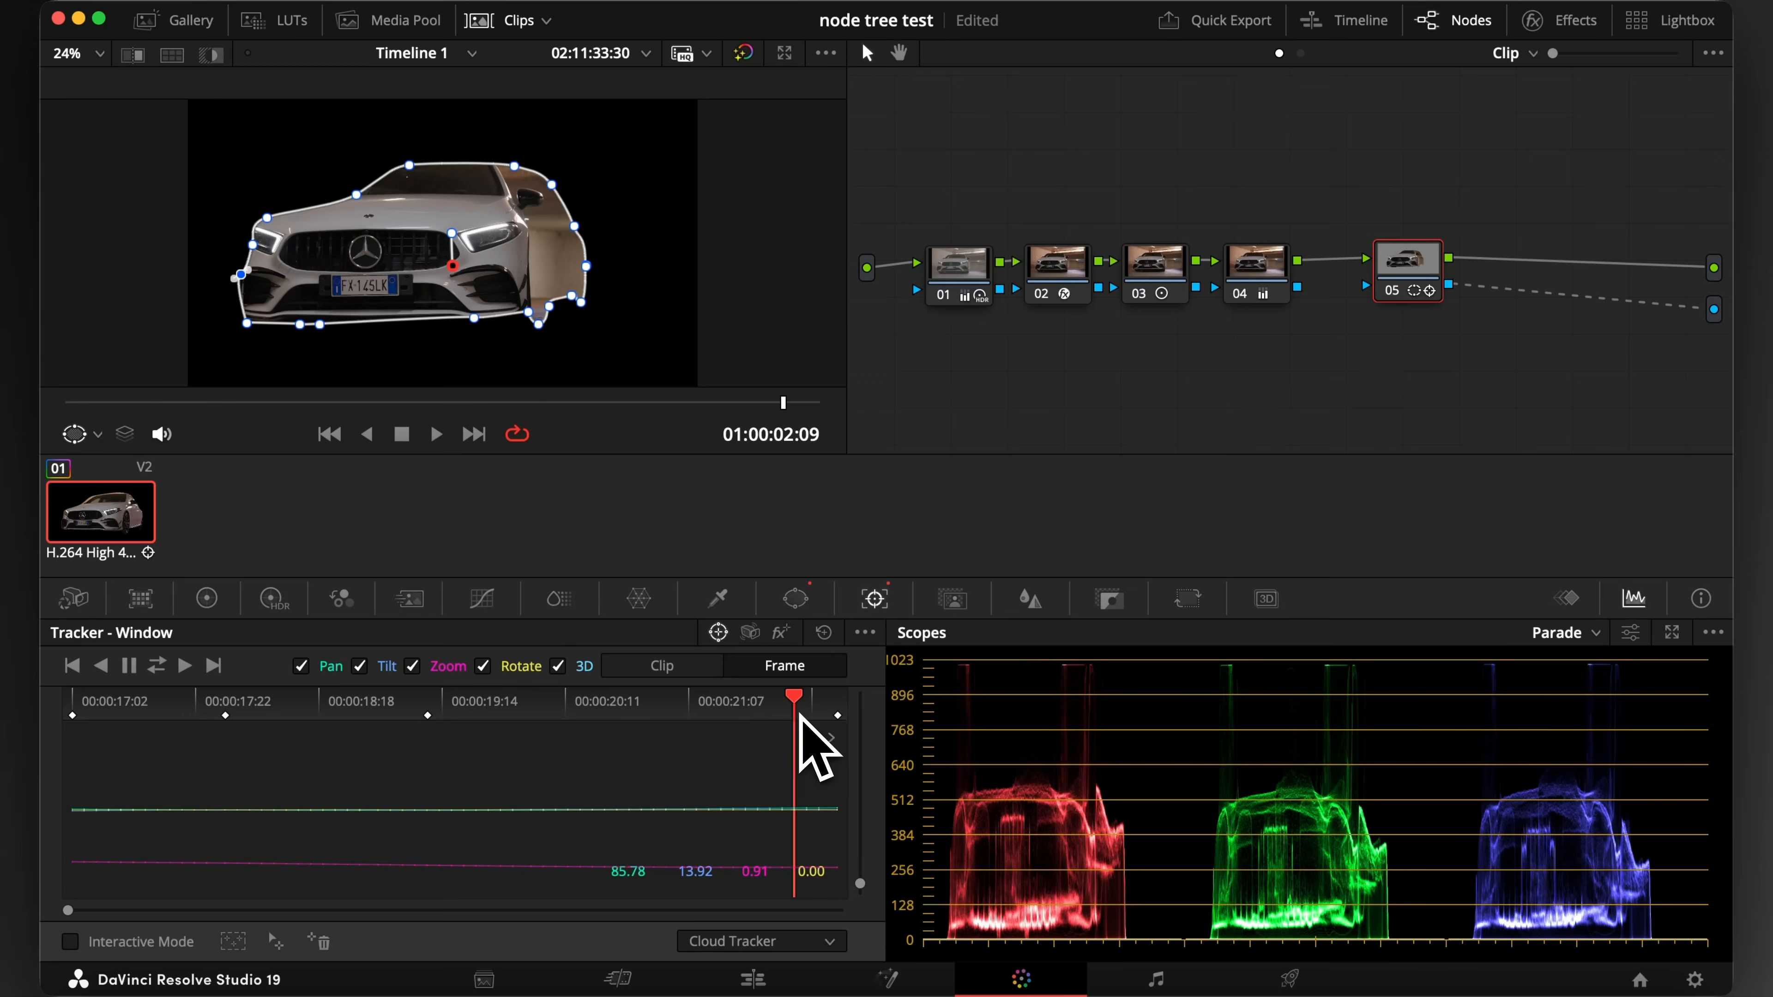
pyautogui.moveTo(333, 196); pyautogui.dragTo(298, 196)
pyautogui.moveTo(389, 161); pyautogui.dragTo(349, 162)
pyautogui.moveTo(521, 160); pyautogui.dragTo(488, 161)
pyautogui.moveTo(550, 184); pyautogui.dragTo(533, 223)
pyautogui.moveTo(548, 306); pyautogui.dragTo(539, 251)
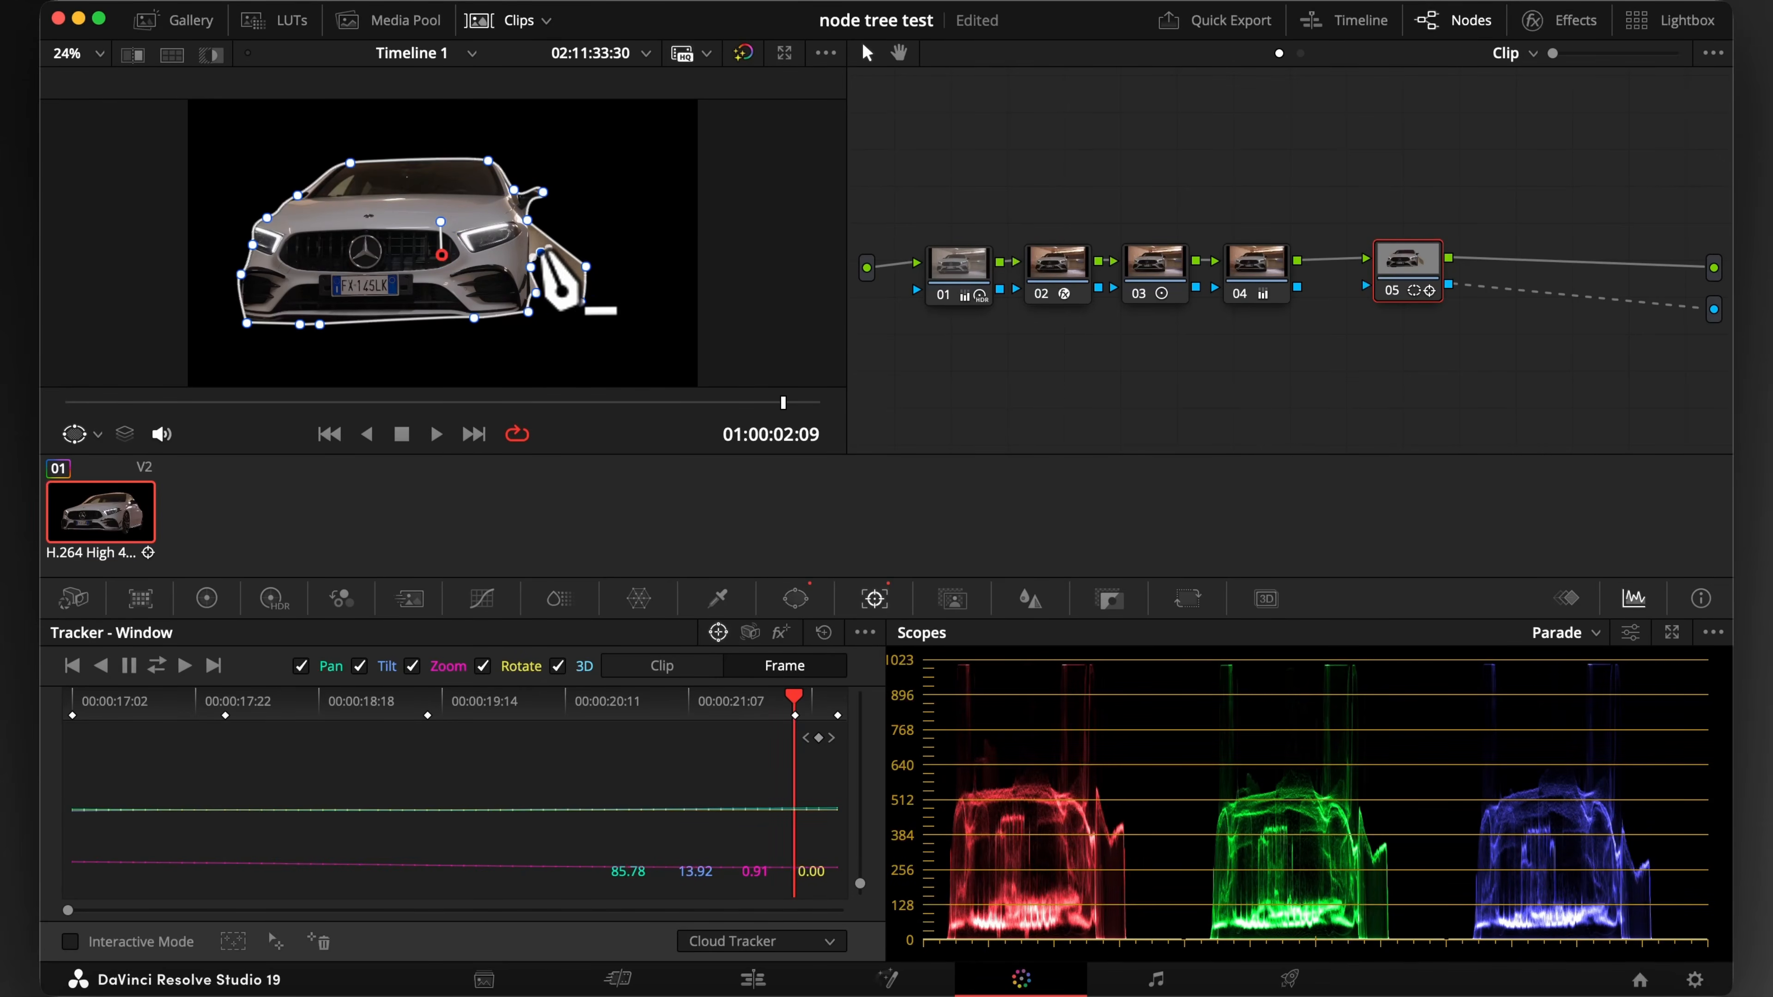
pyautogui.moveTo(794, 699); pyautogui.dragTo(95, 698)
pyautogui.press('space')
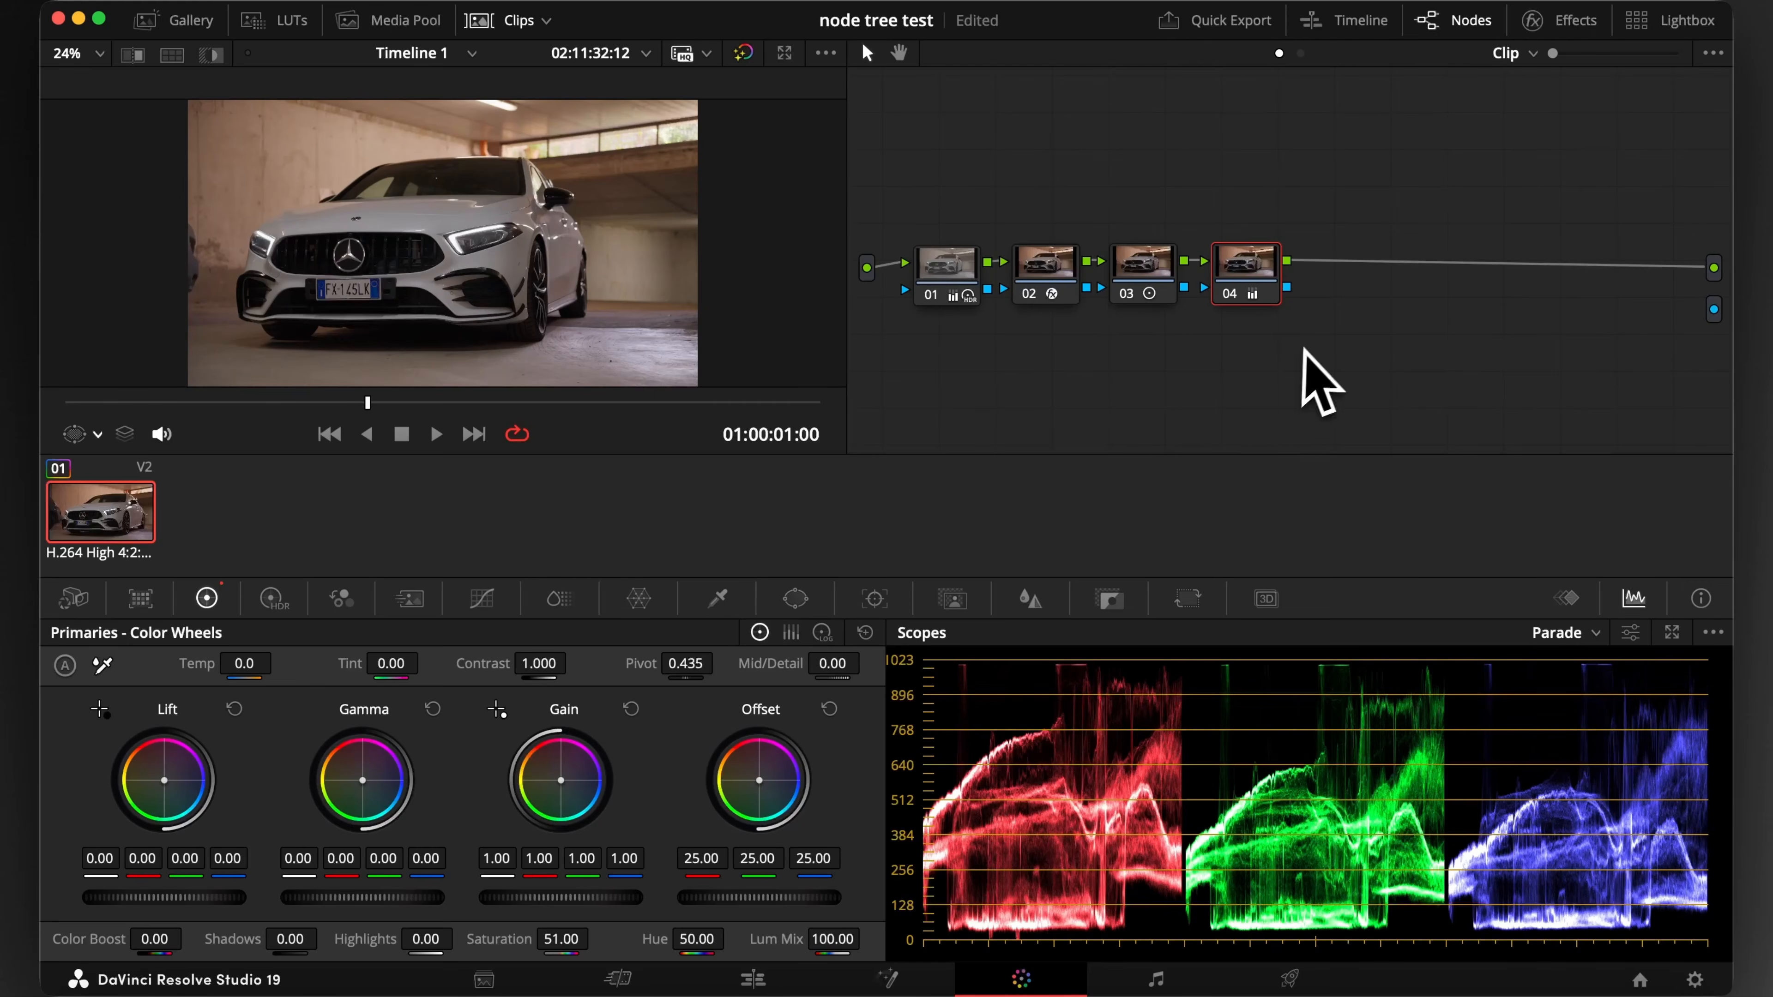
# Add serial node 05 after node 04, move it clear of the others, and give it a circle window
pyautogui.hotkey('alt', 's')
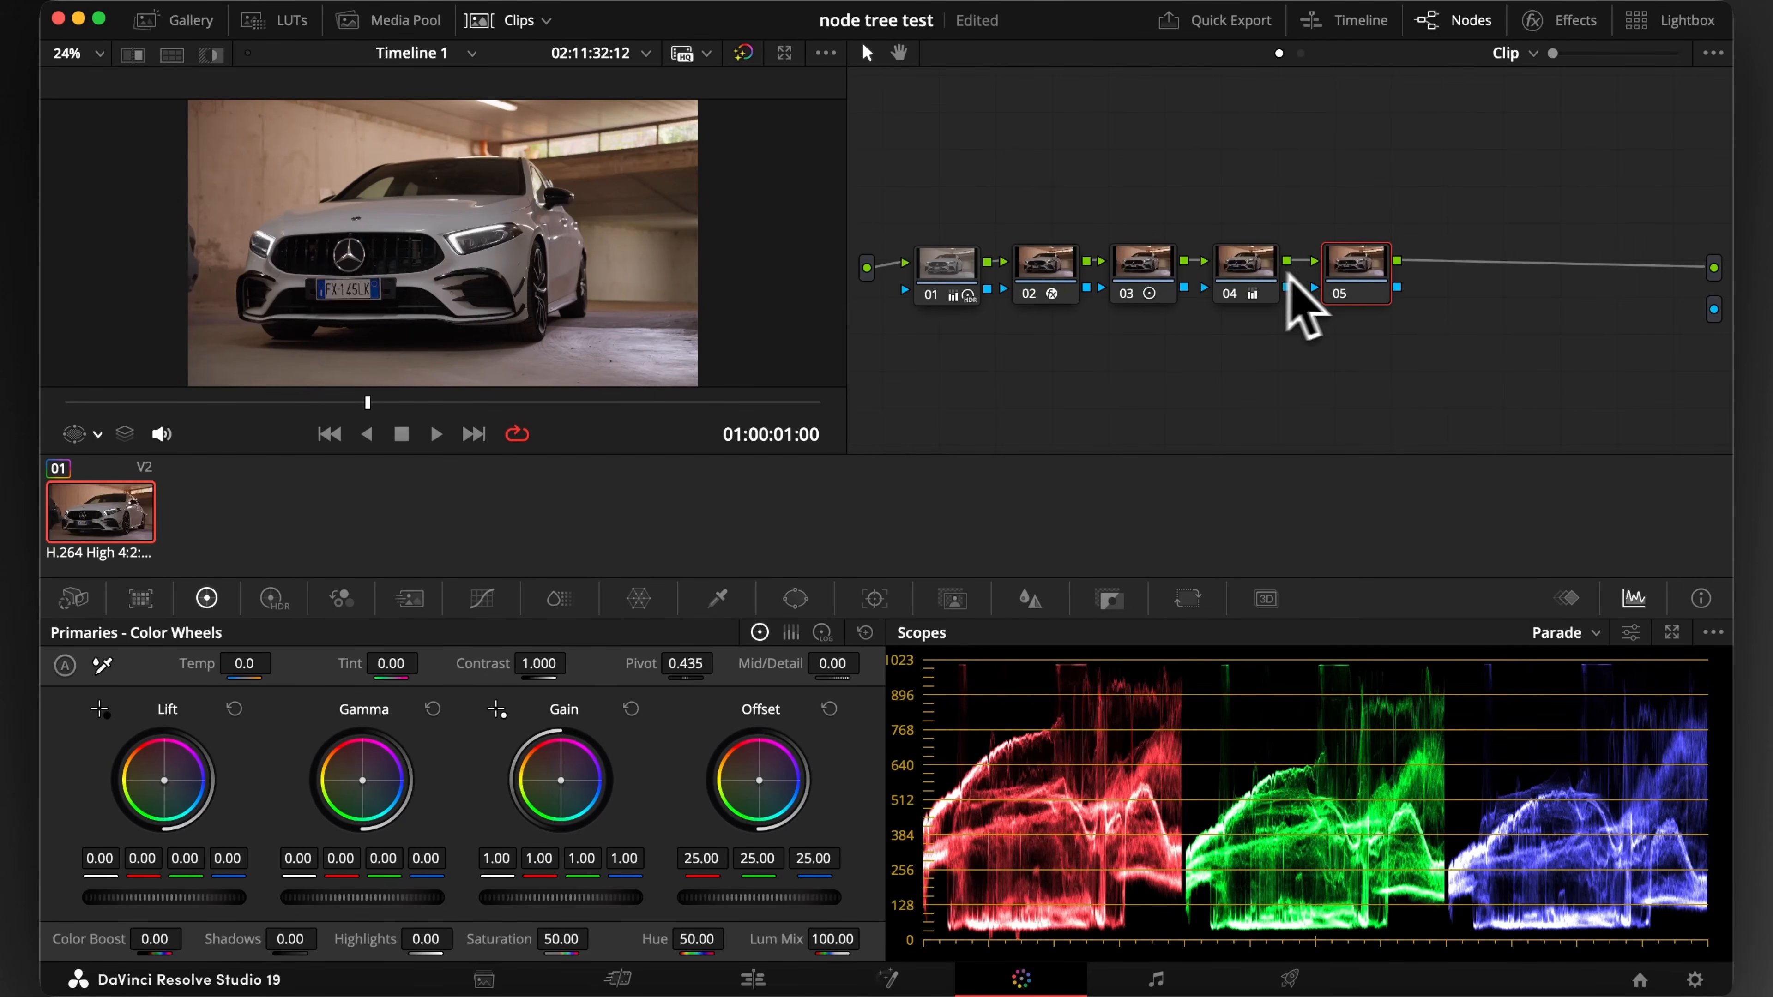
pyautogui.moveTo(1351, 268); pyautogui.dragTo(1443, 237)
pyautogui.click(793, 600)
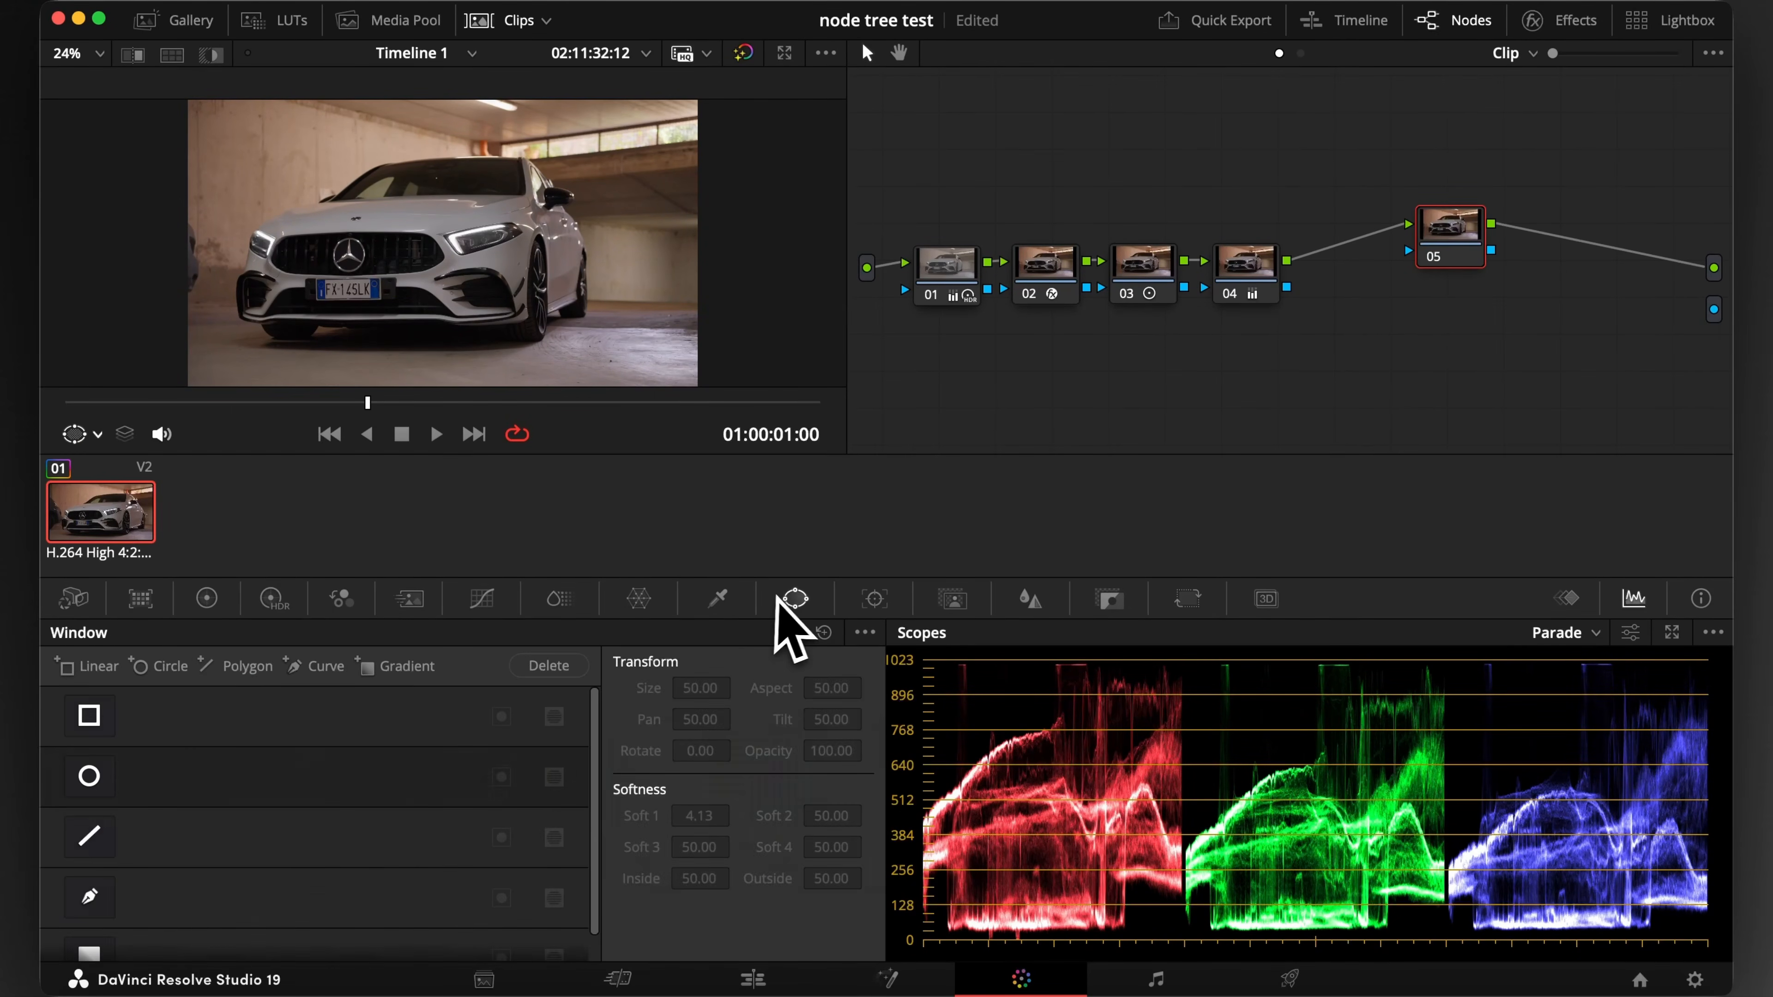
pyautogui.click(89, 776)
# Stretch the circle window over the car with aspect 79.14, pan 48.04 and softness 17.02, and track it through the clip
pyautogui.moveTo(516, 244); pyautogui.dragTo(626, 244)
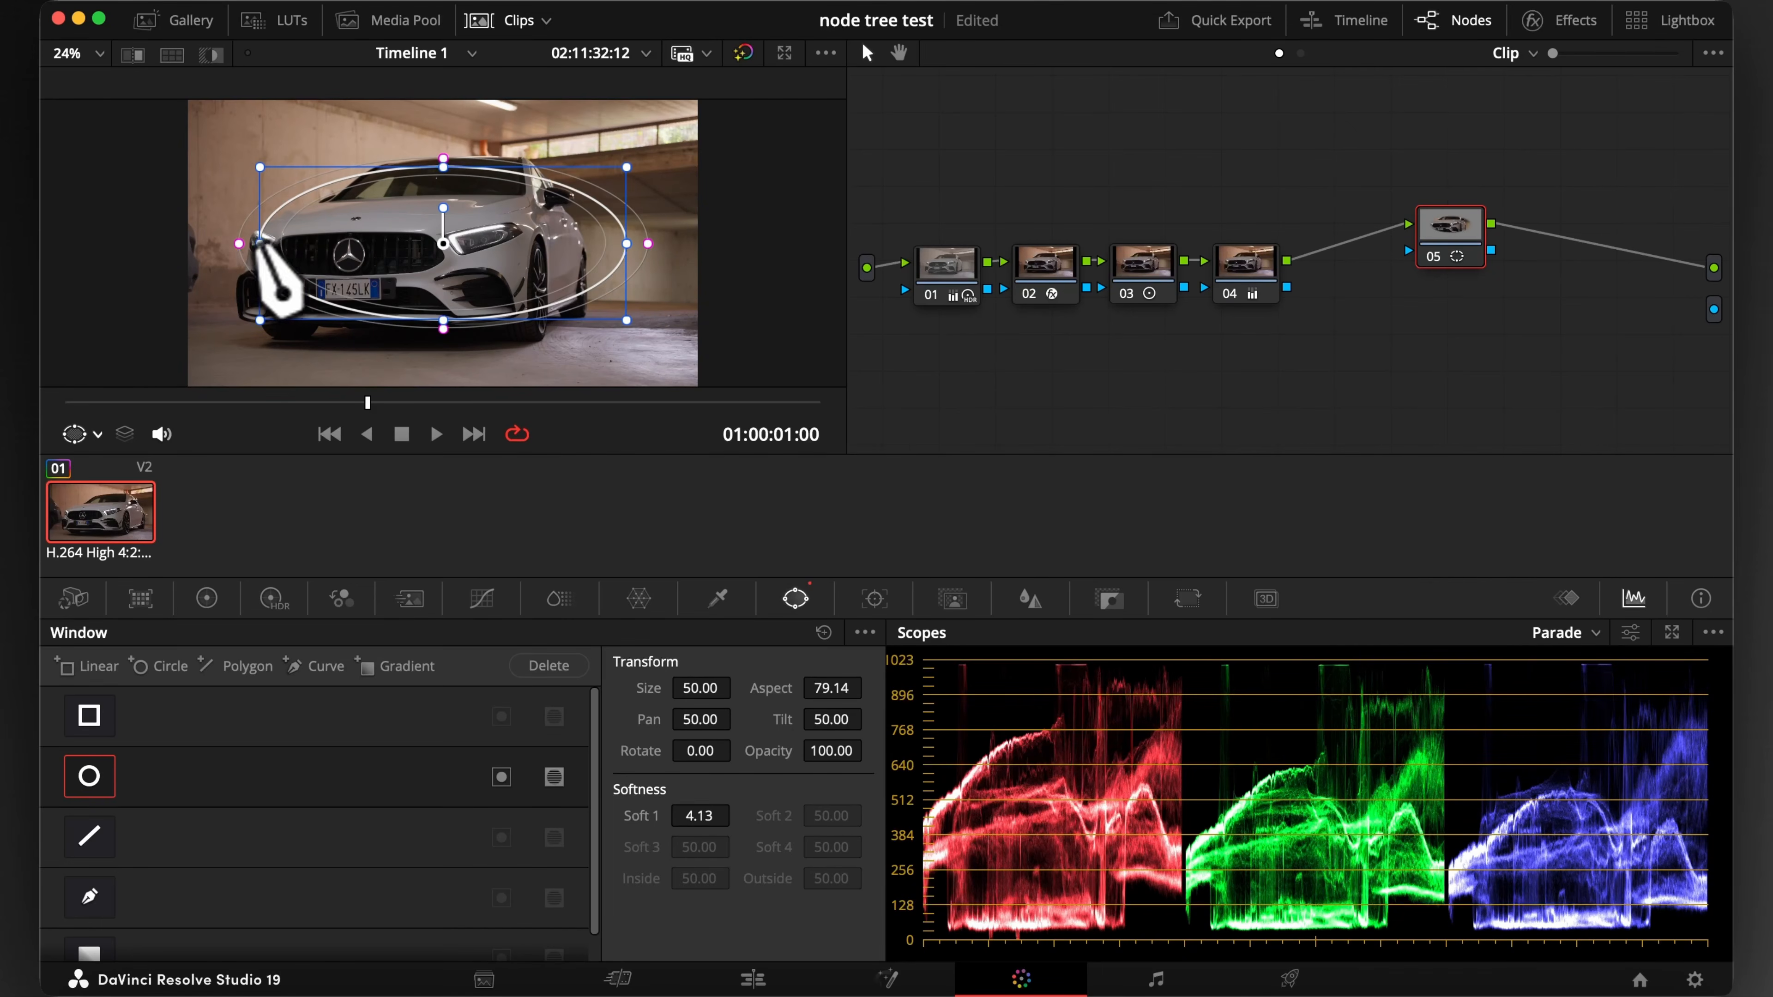
pyautogui.moveTo(230, 247); pyautogui.dragTo(174, 248)
pyautogui.moveTo(391, 254); pyautogui.dragTo(369, 253)
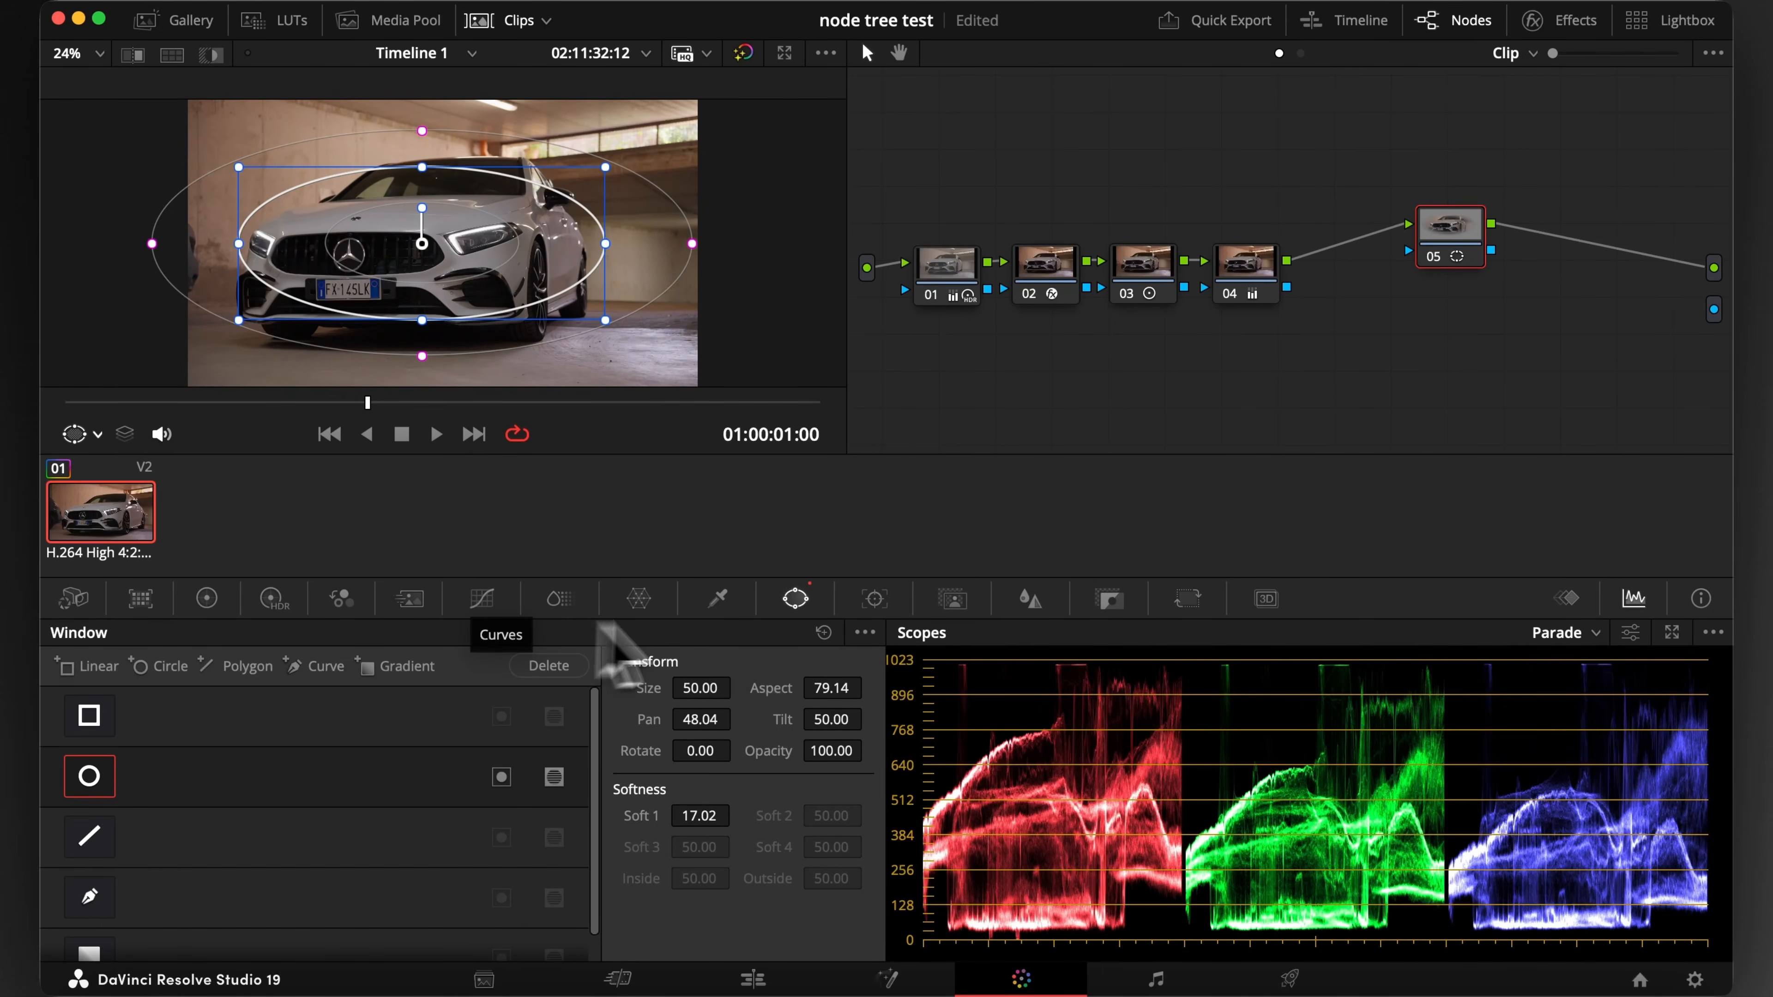
pyautogui.click(874, 599)
pyautogui.click(170, 665)
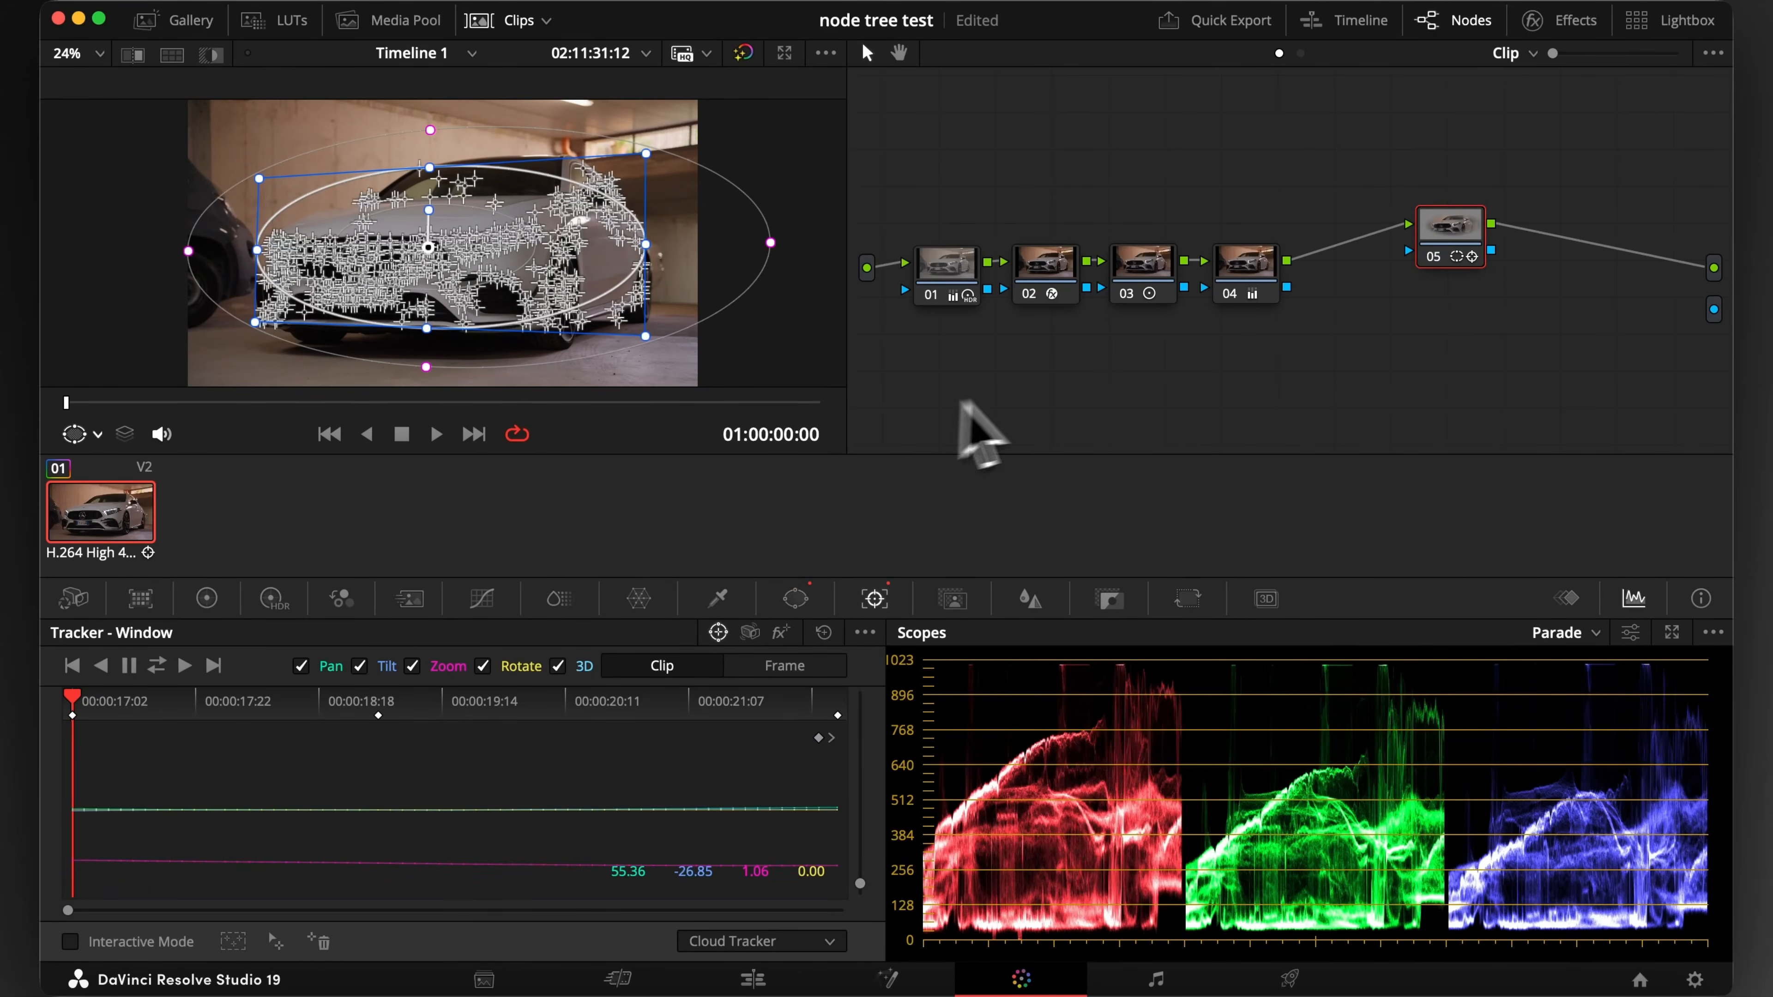
# Add parallel node 06 alongside node 05 and copy node 05's tracked circle window onto it
pyautogui.rightClick(1454, 227)
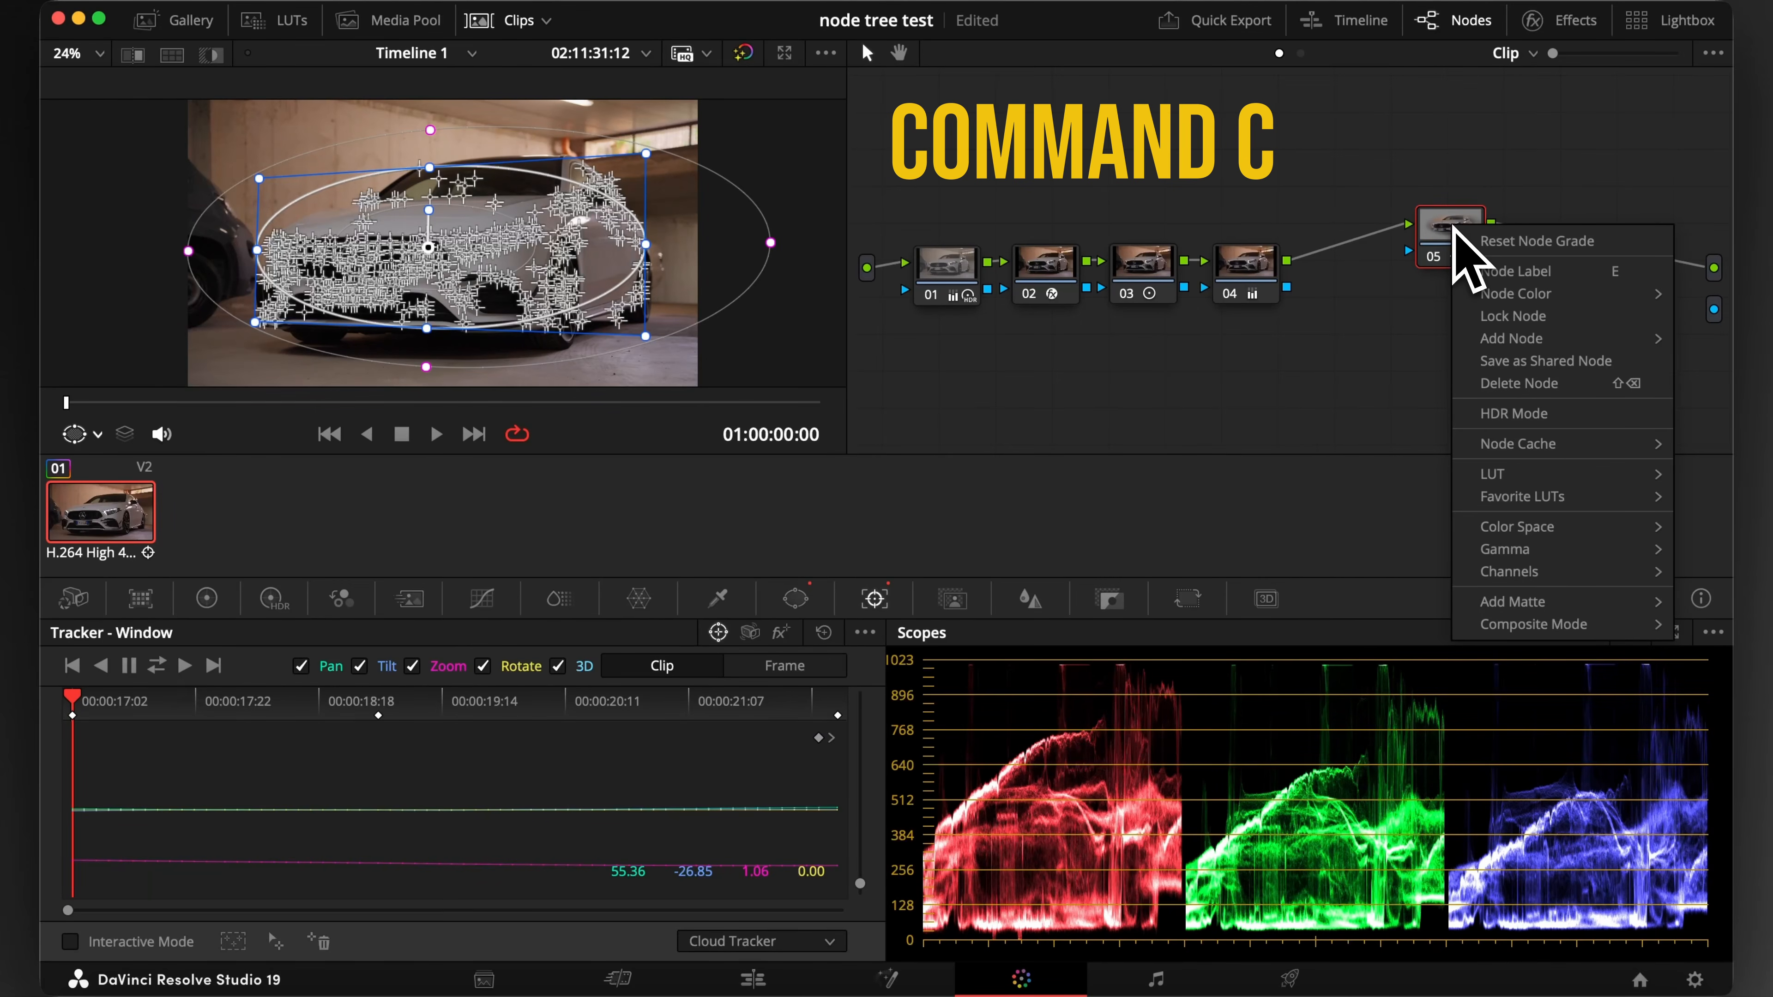
pyautogui.moveTo(1511, 342)
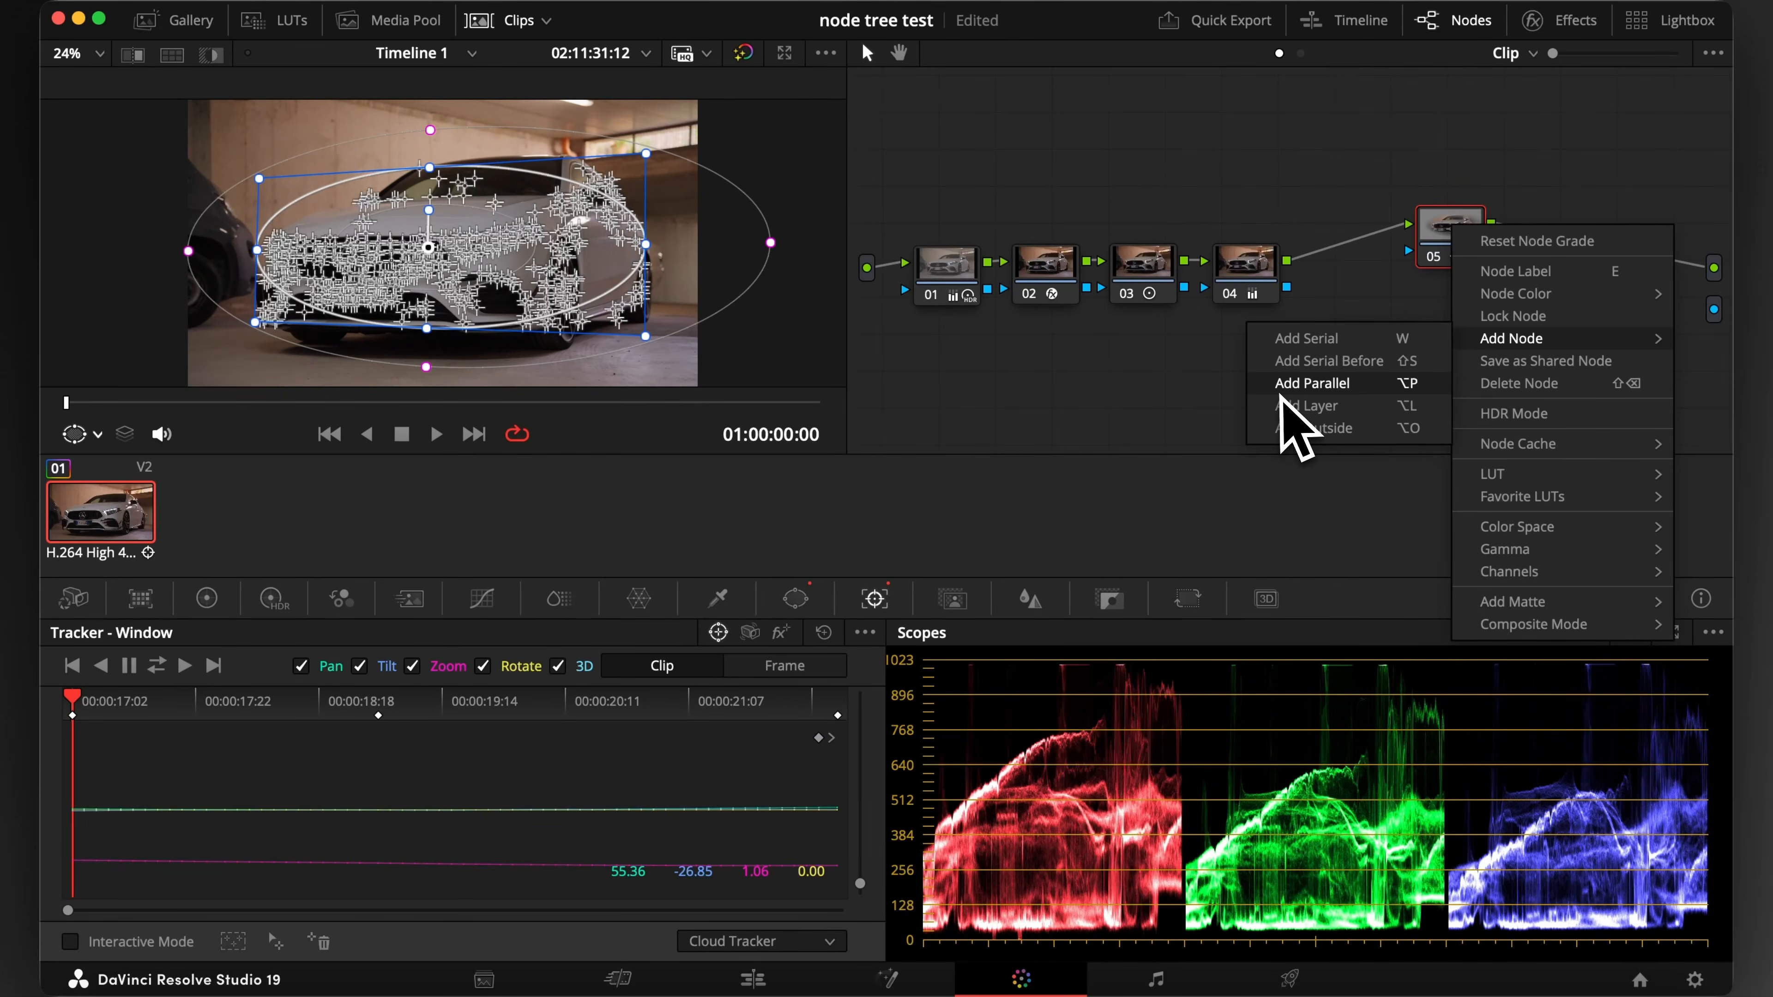
pyautogui.click(1311, 384)
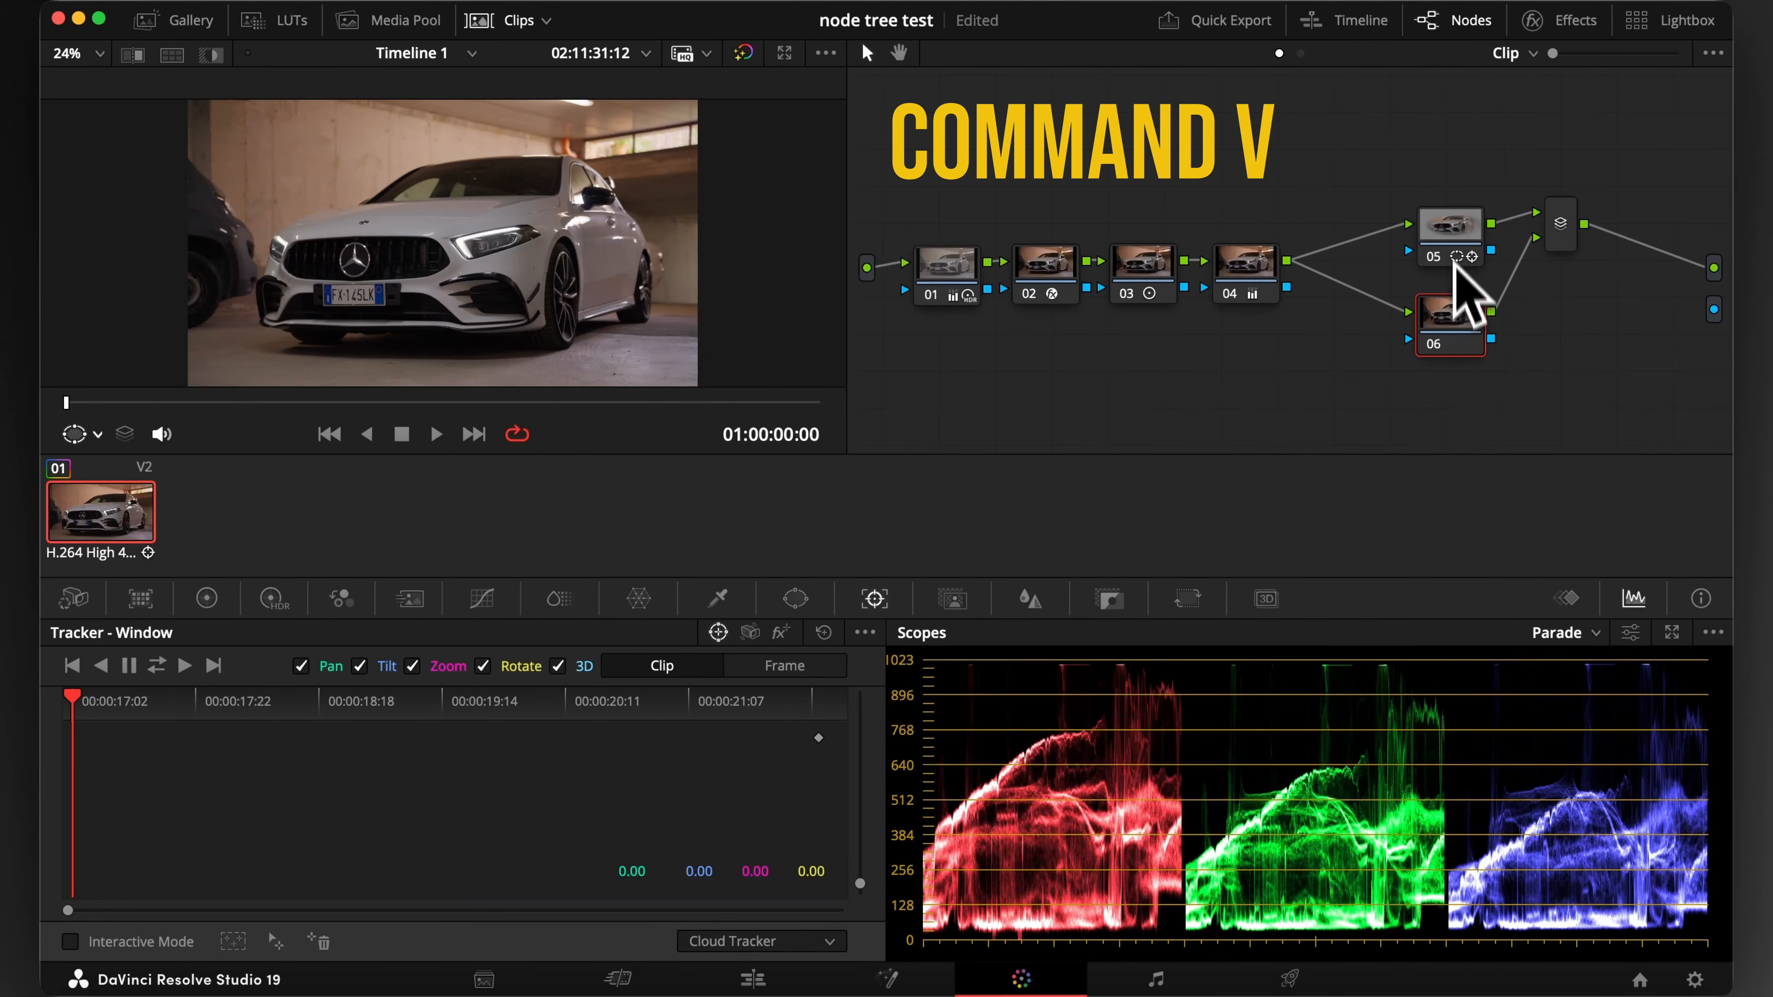
pyautogui.click(1453, 230)
pyautogui.click(1451, 312)
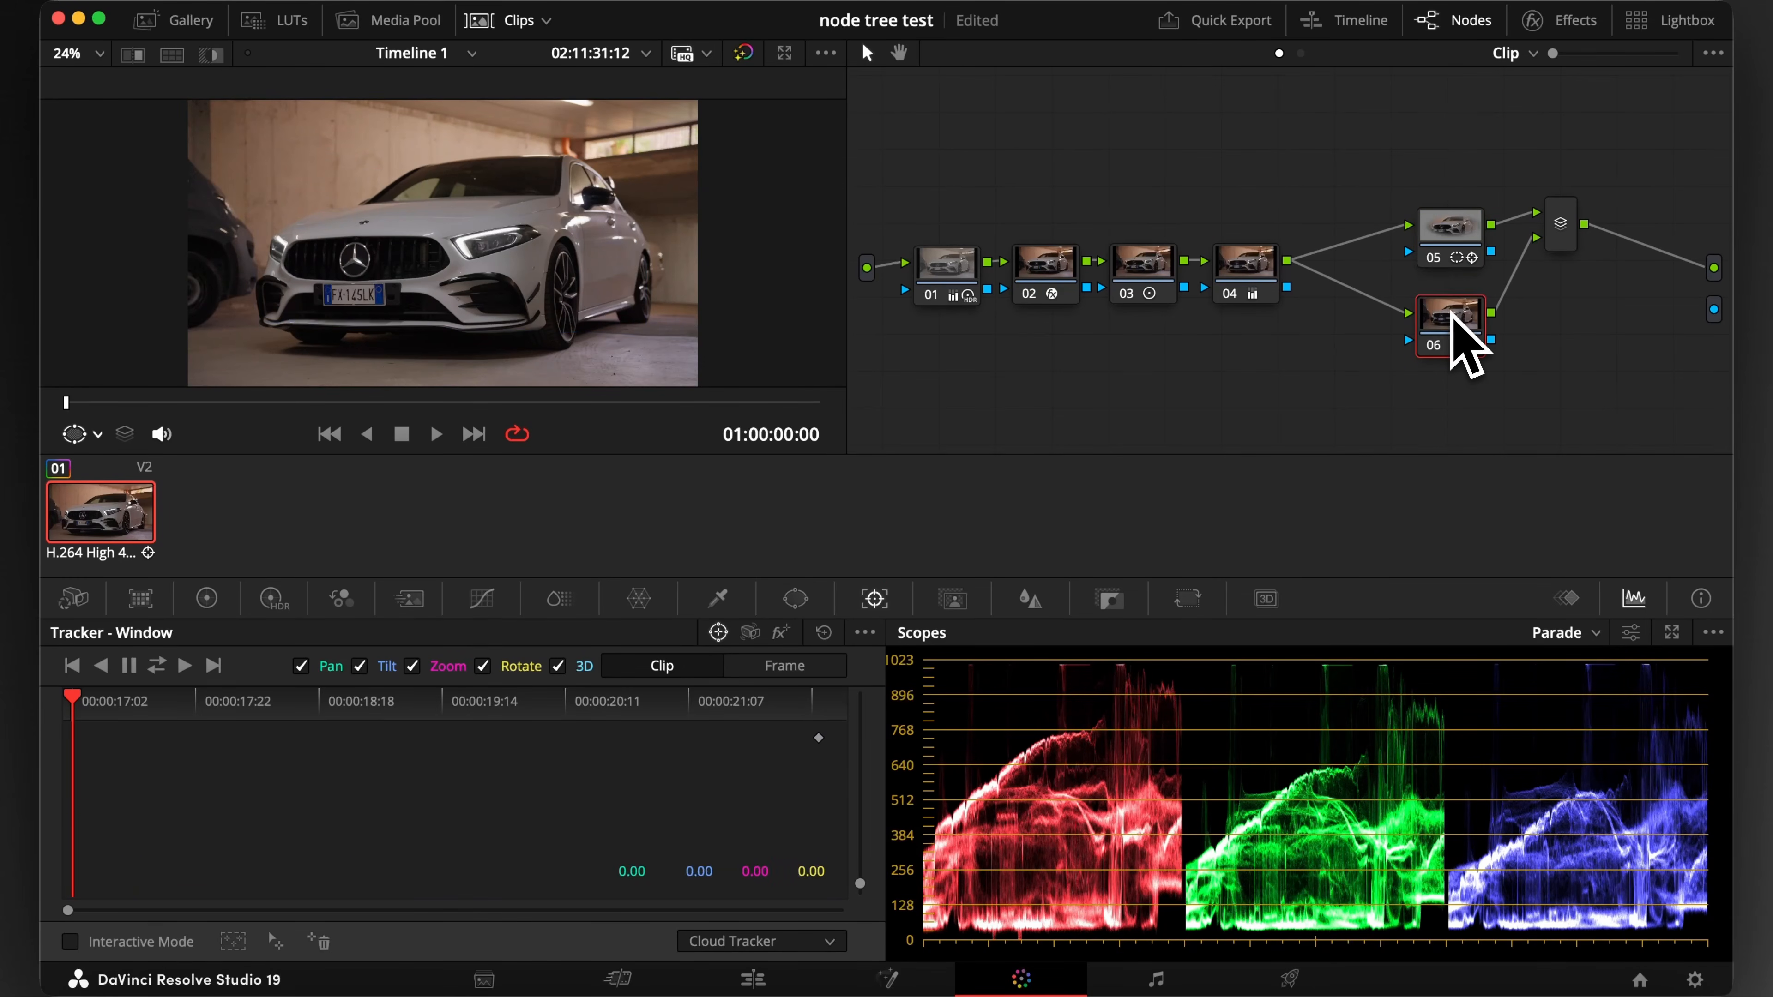
pyautogui.press('super+v')
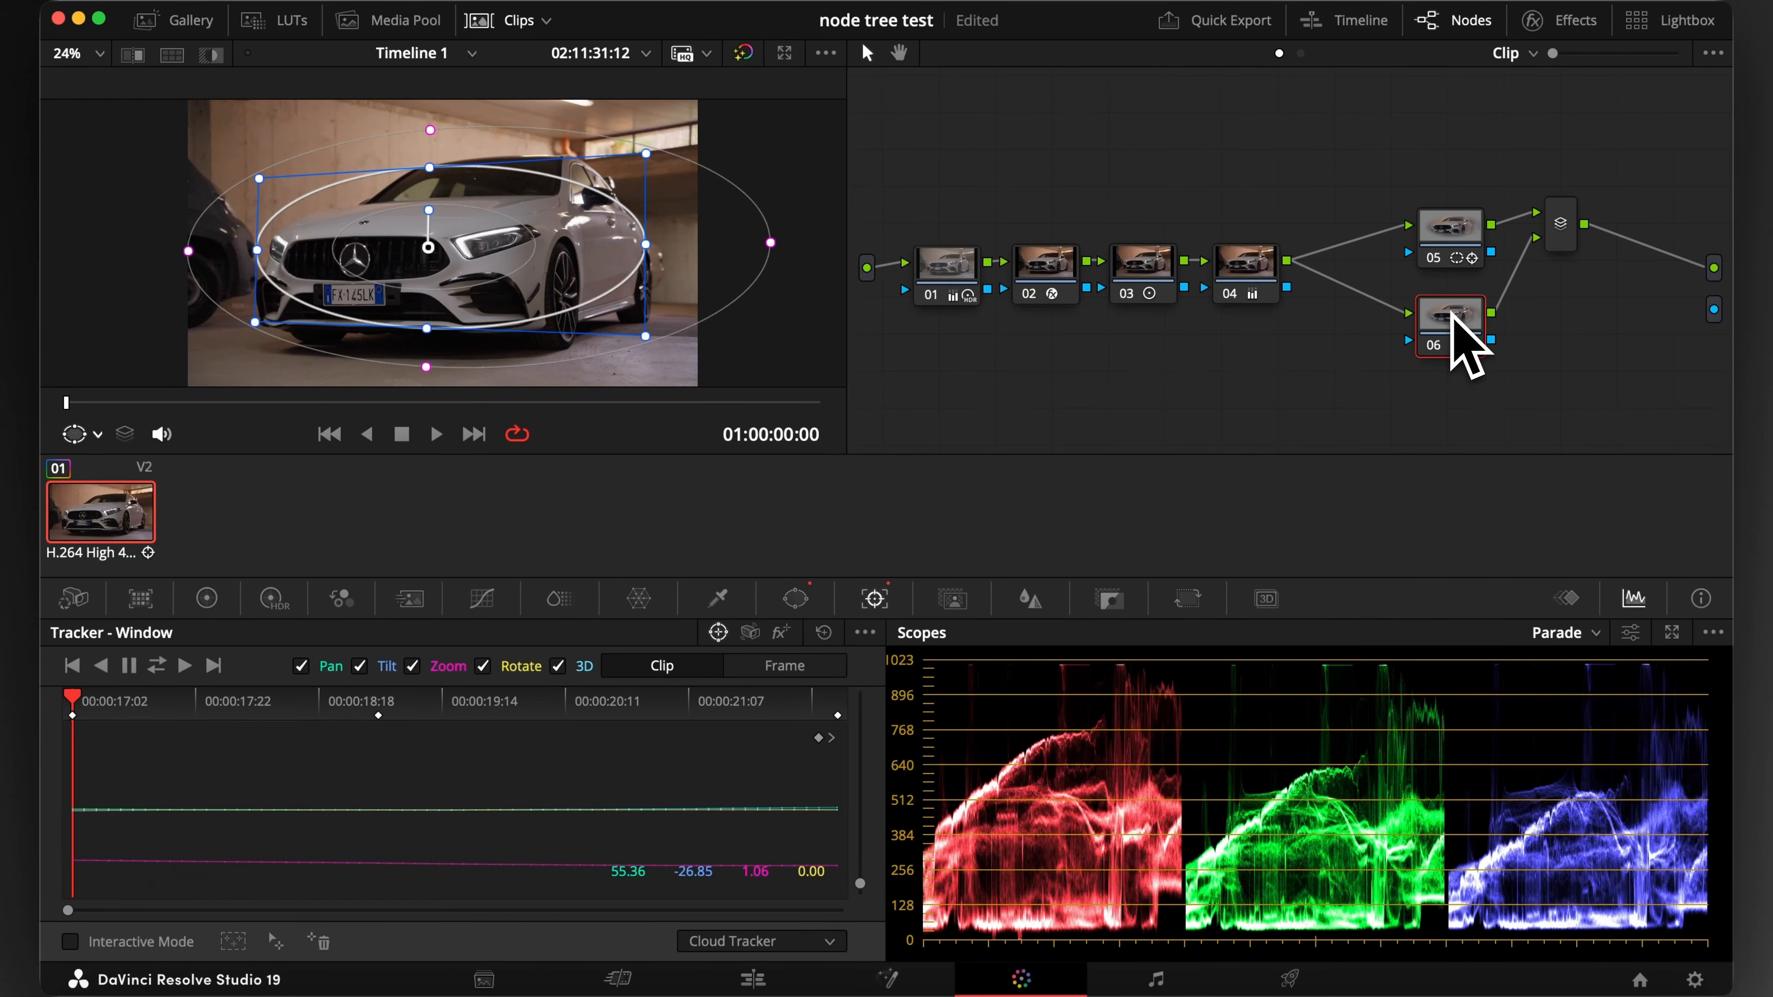
# Invert the circle window on node 06 so that it affects the area around the car
pyautogui.click(802, 599)
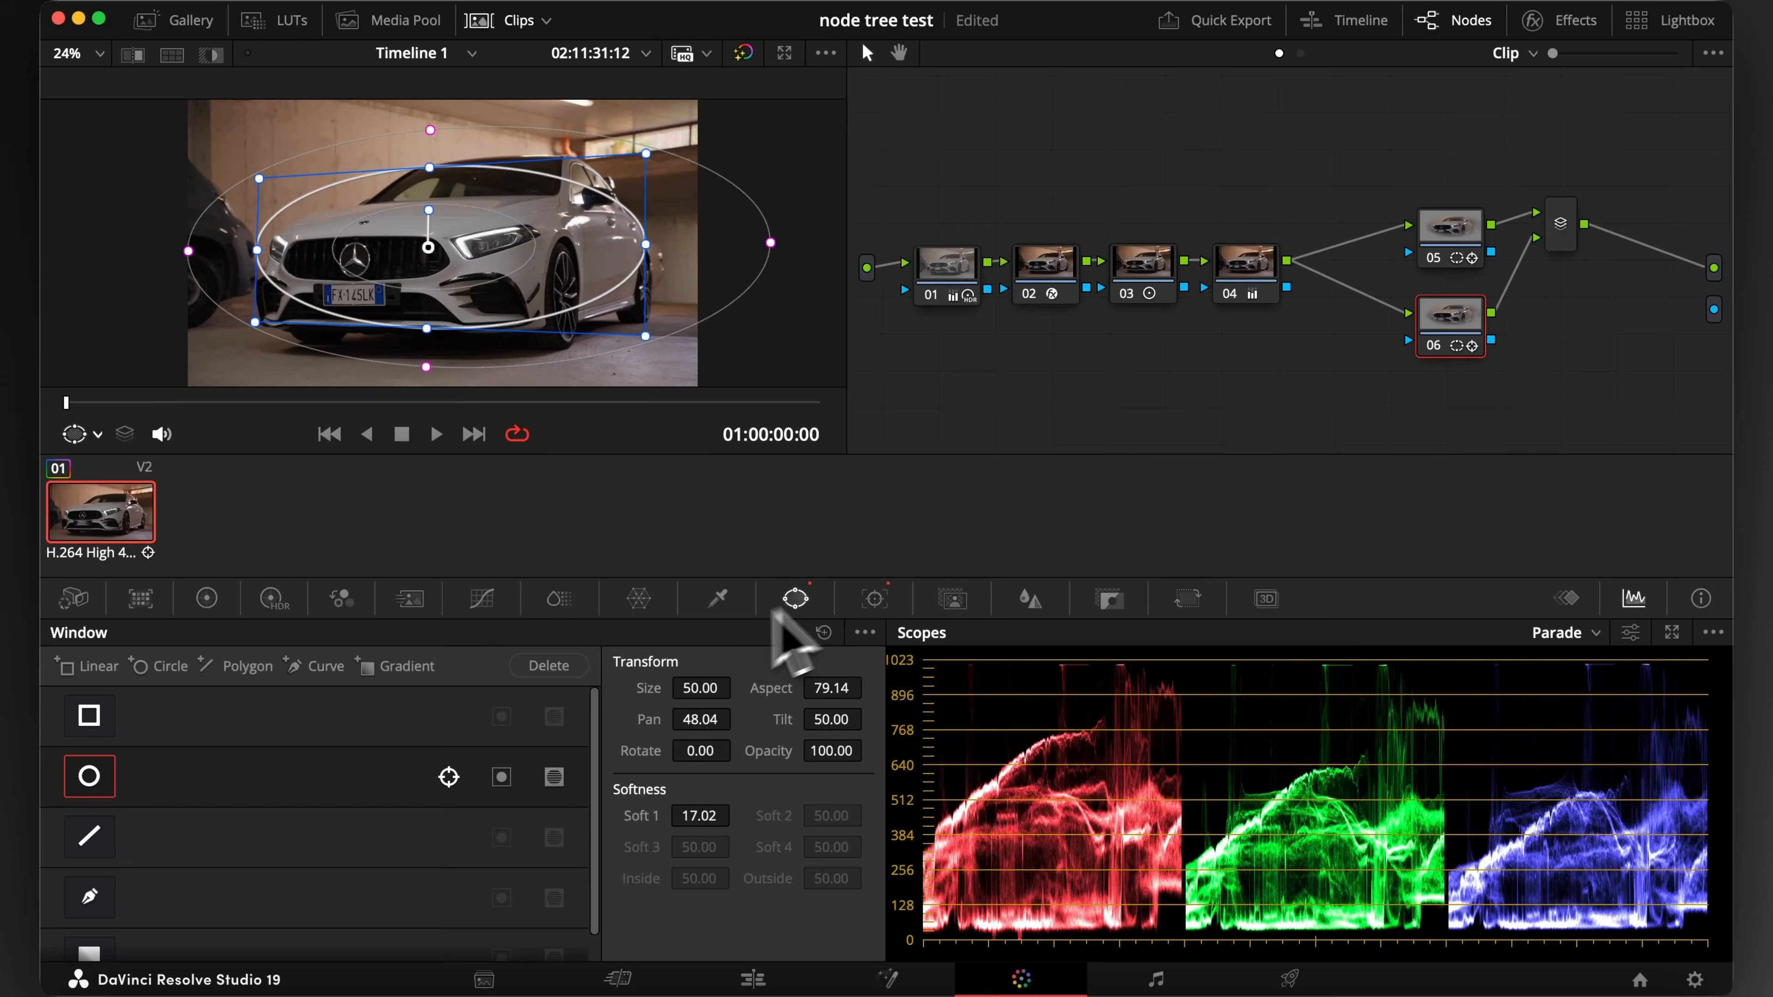
pyautogui.click(502, 778)
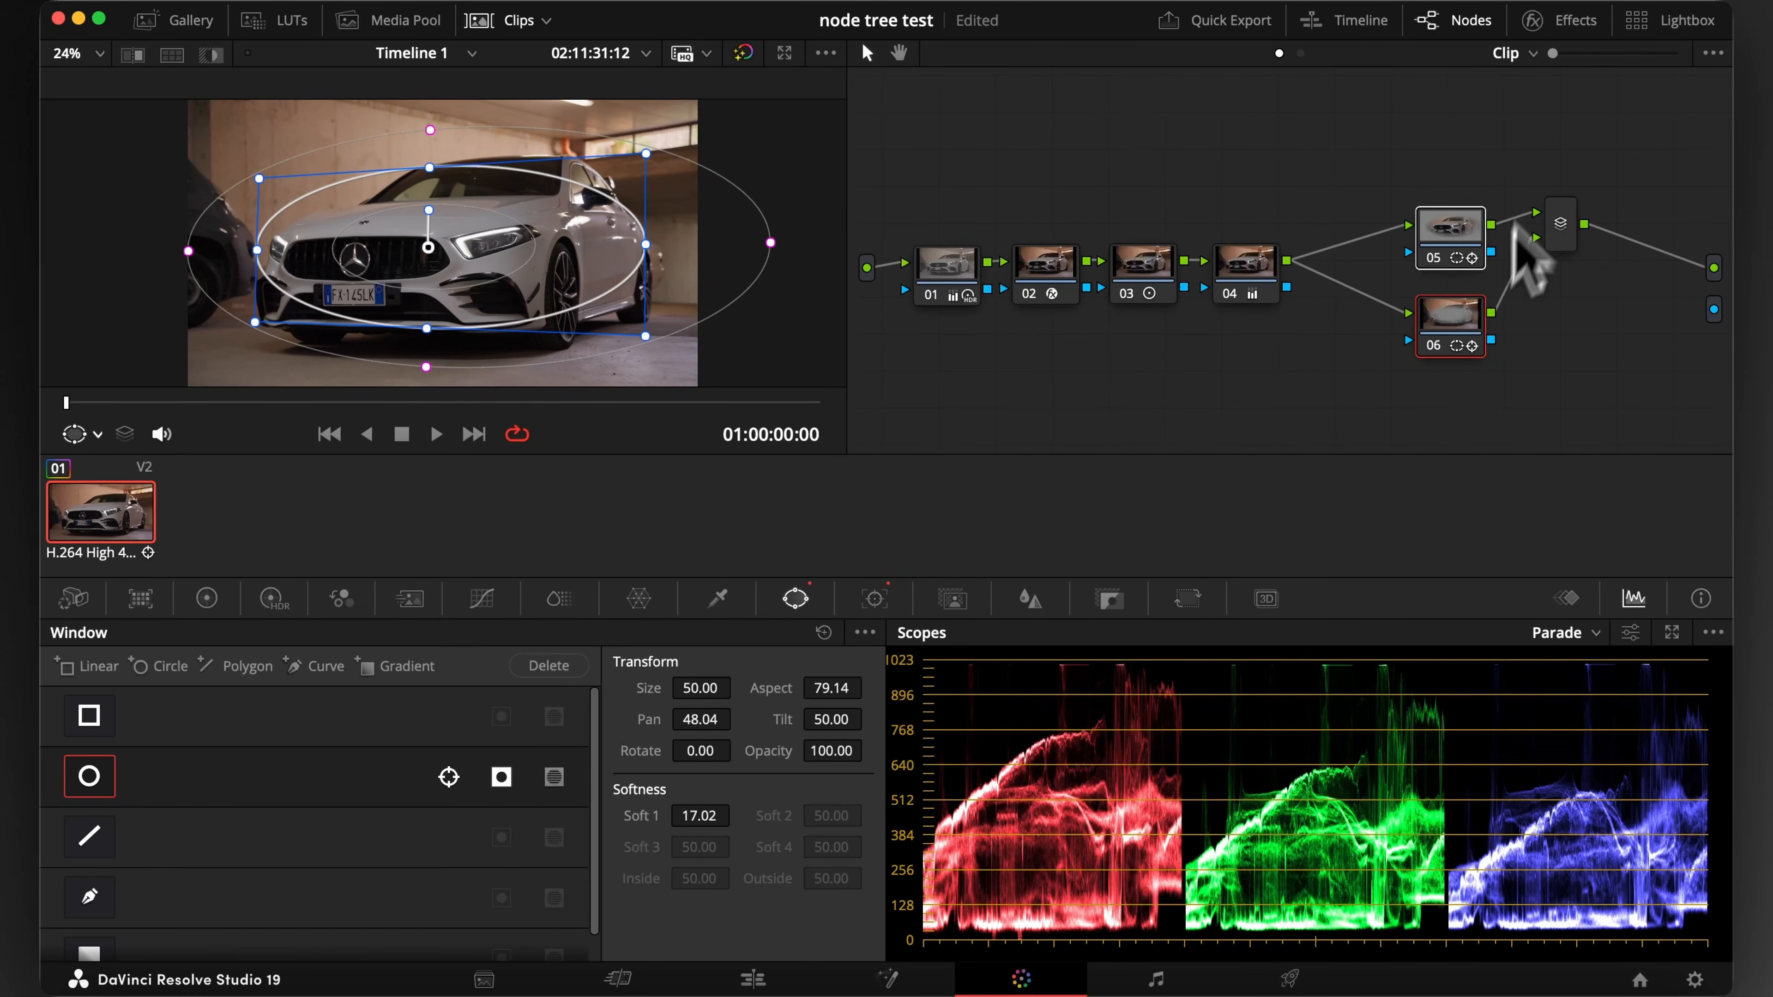
pyautogui.moveTo(1552, 53)
pyautogui.mouseDown()
pyautogui.moveTo(1607, 53)
pyautogui.moveTo(1554, 53)
pyautogui.mouseUp()
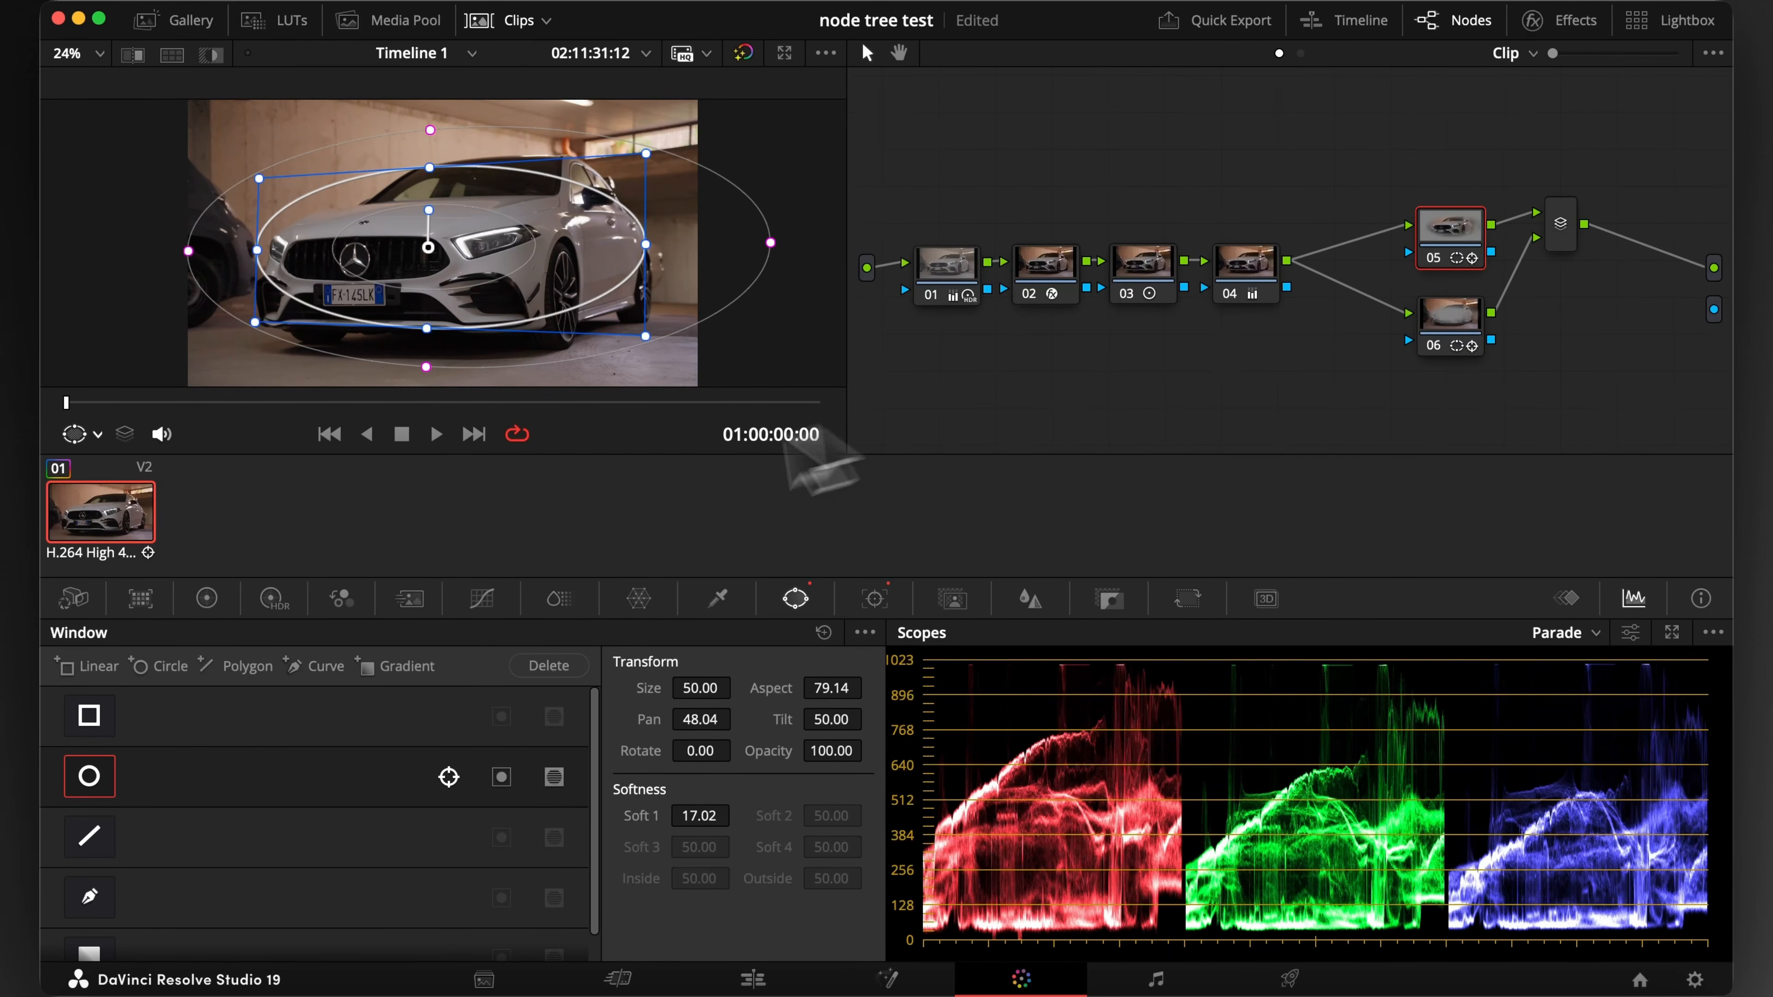
# Brighten the car in node 05 by raising the gain to 1.27
pyautogui.click(209, 599)
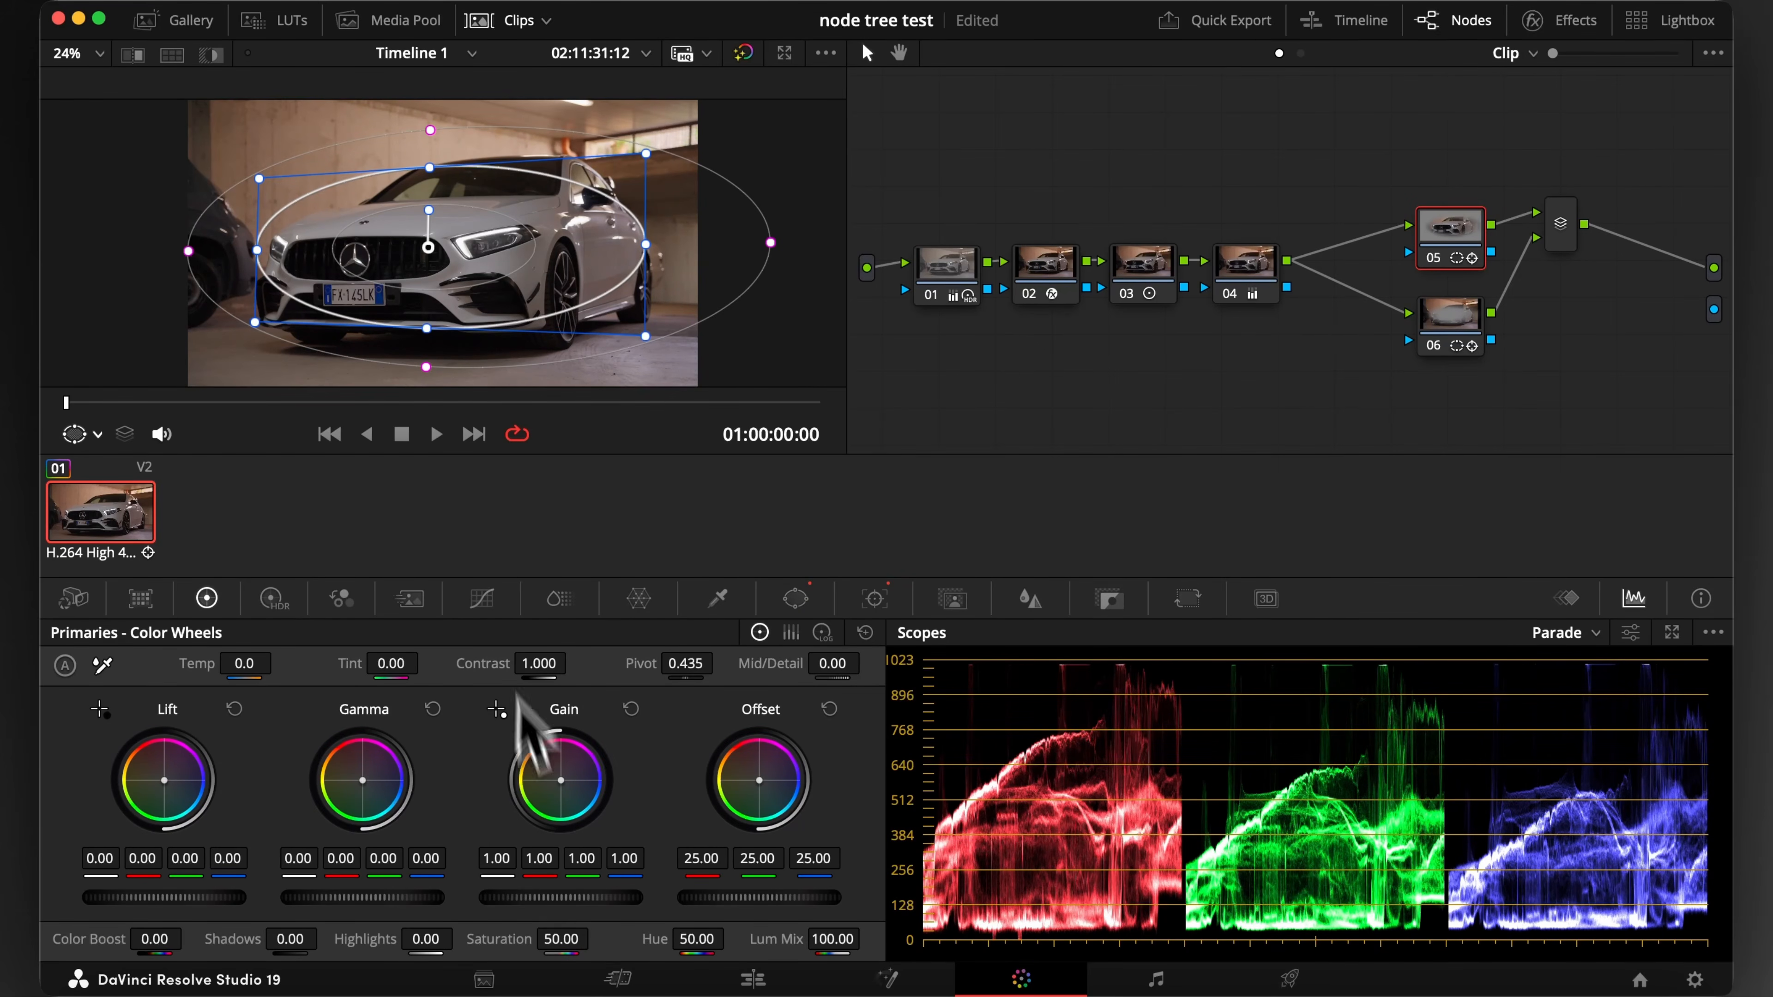
pyautogui.moveTo(560, 898); pyautogui.dragTo(574, 898)
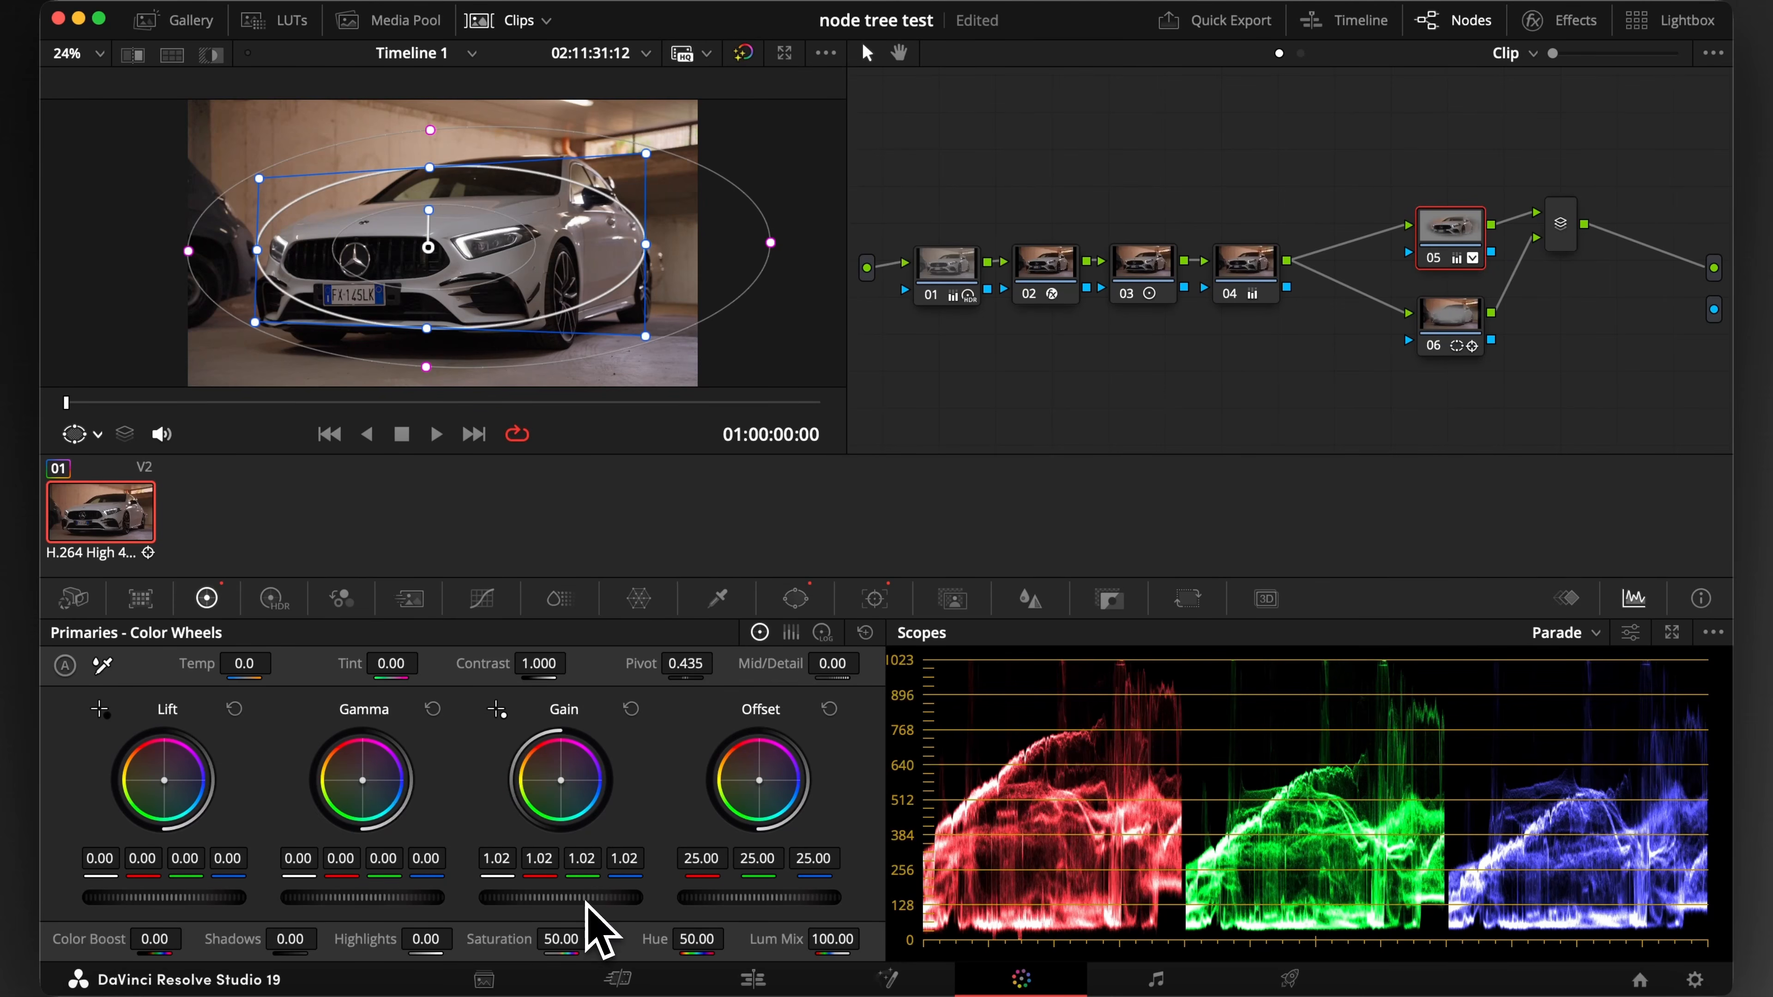
pyautogui.moveTo(586, 902); pyautogui.dragTo(878, 865)
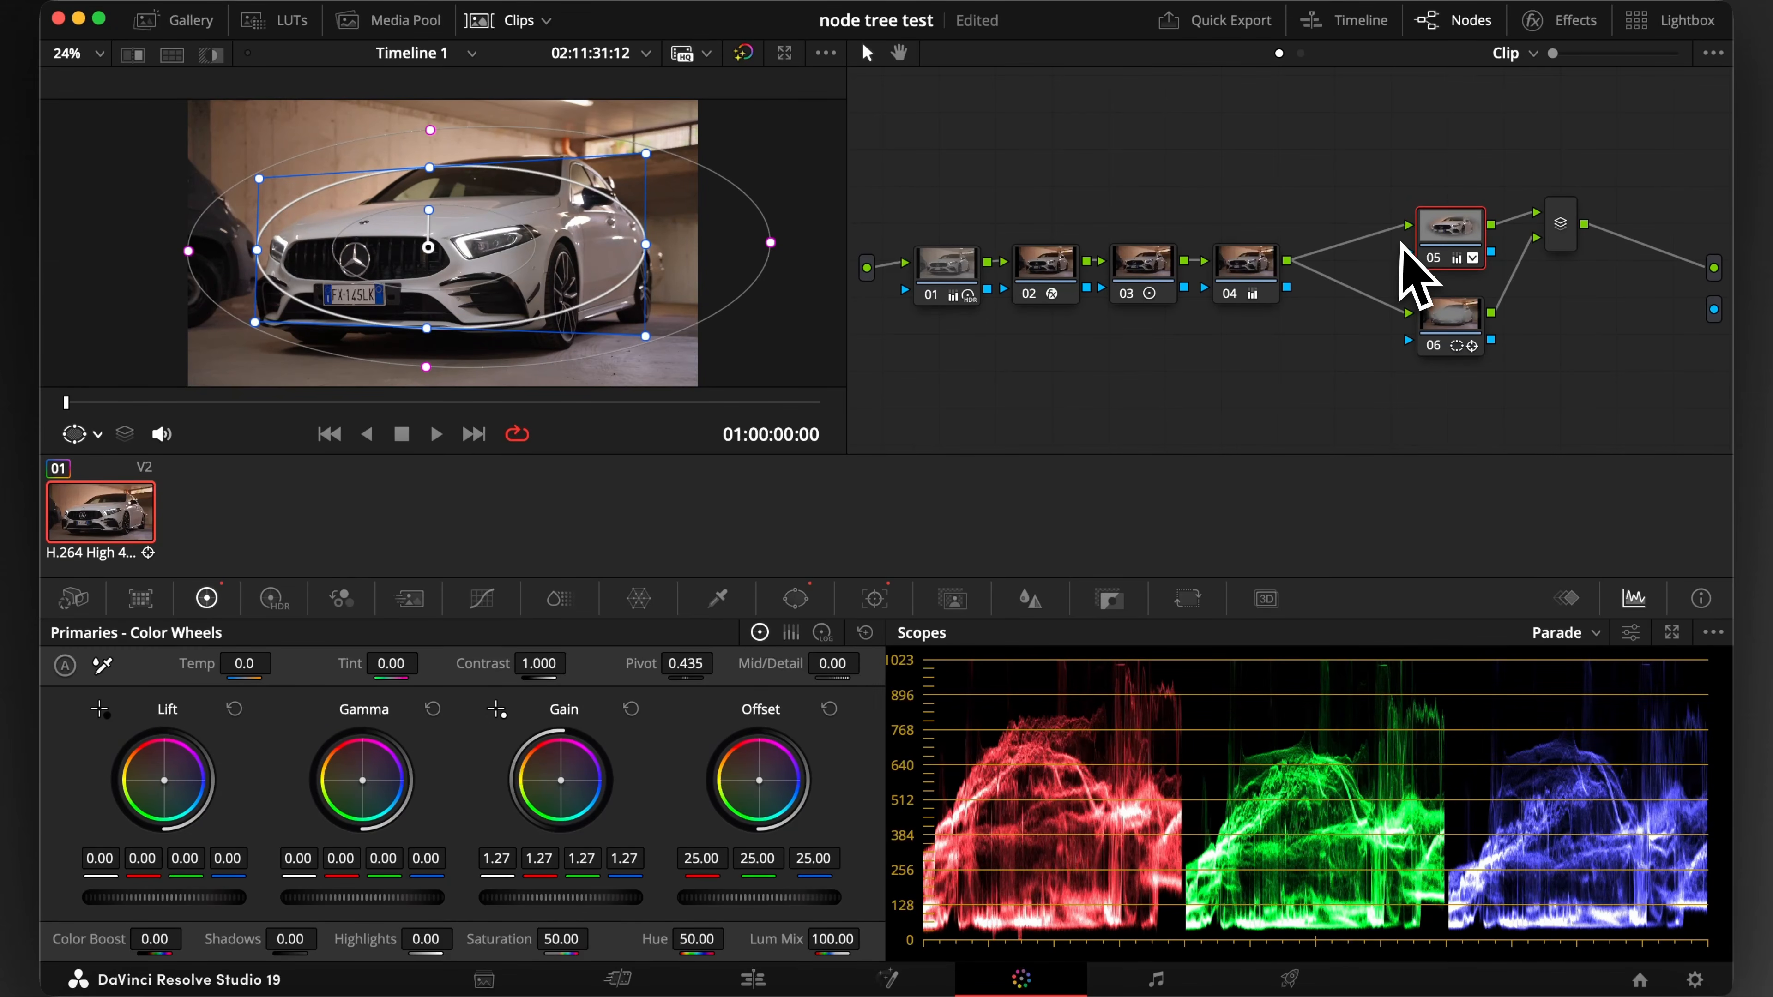
# Toggle node 05 off and on repeatedly to compare the car with and without the gain adjustment
pyautogui.hotkey('ctrl', 'd')
pyautogui.hotkey('ctrl', 'd')
pyautogui.hotkey('ctrl', 'd')
pyautogui.hotkey('ctrl', 'd')
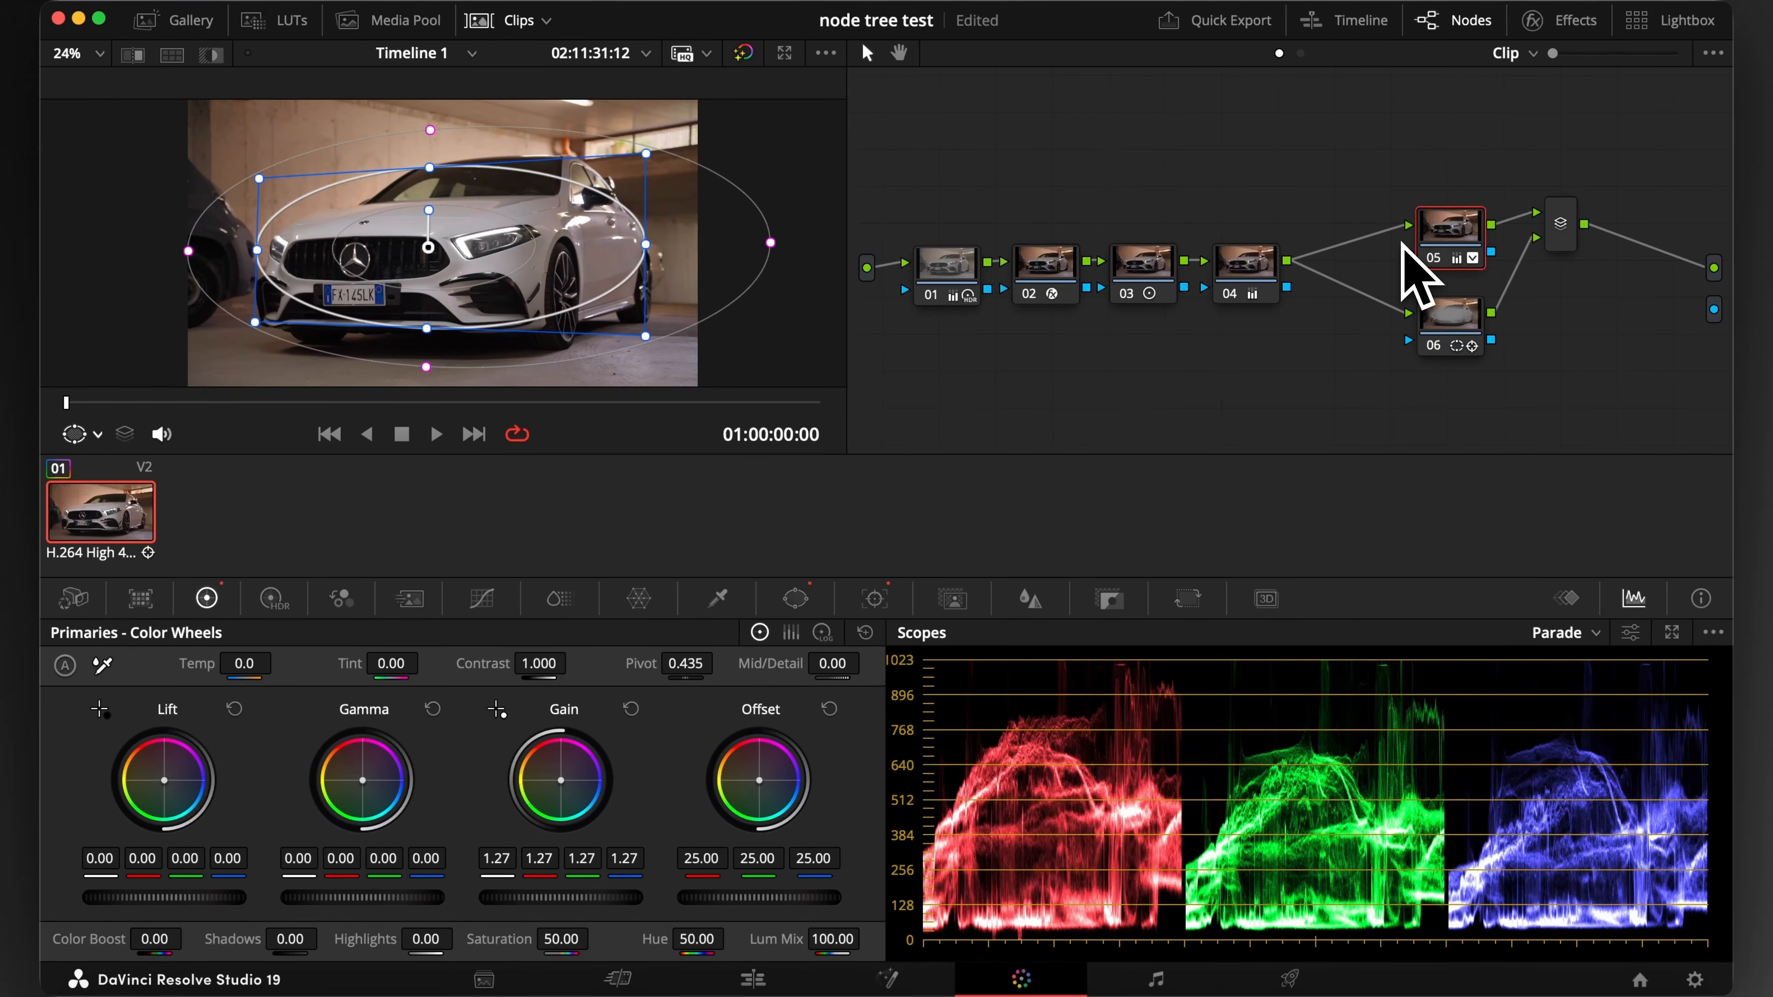
pyautogui.hotkey('ctrl', 'd')
pyautogui.hotkey('ctrl', 'd')
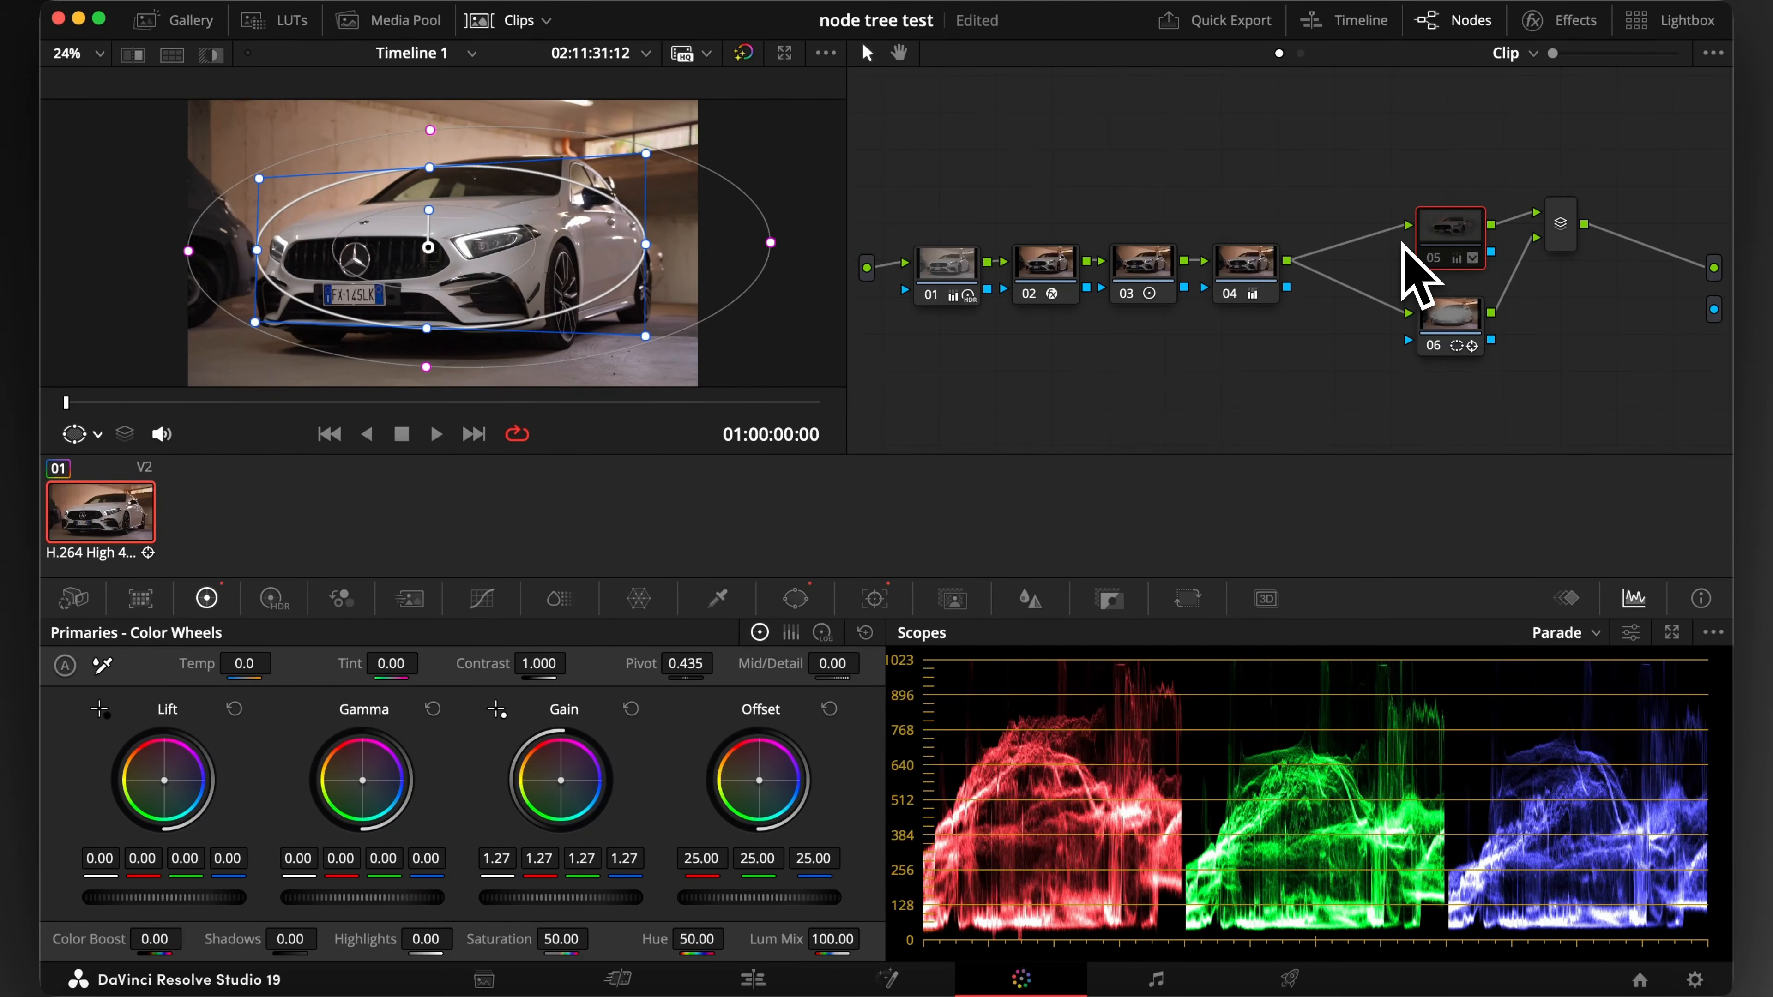
pyautogui.hotkey('ctrl', 'd')
pyautogui.hotkey('ctrl', 'd')
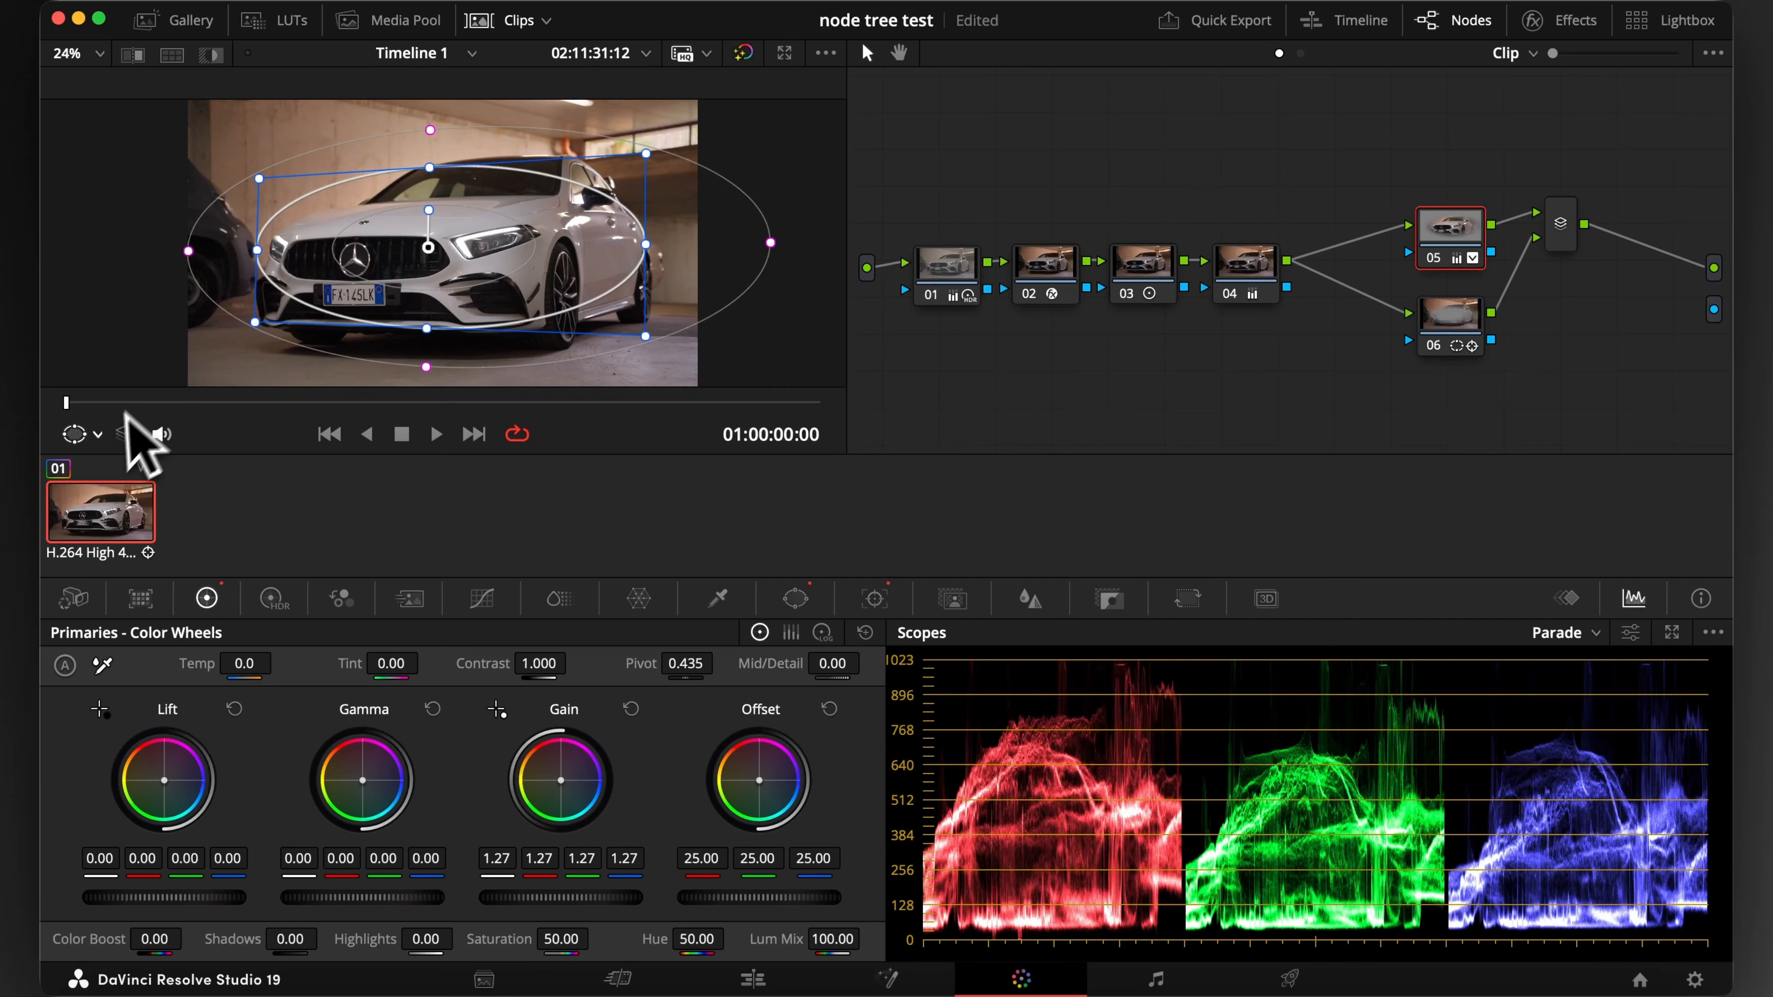
# Turn off the window overlay in the viewer and lower node 06's gain to 0.84 to darken the surroundings
pyautogui.click(97, 435)
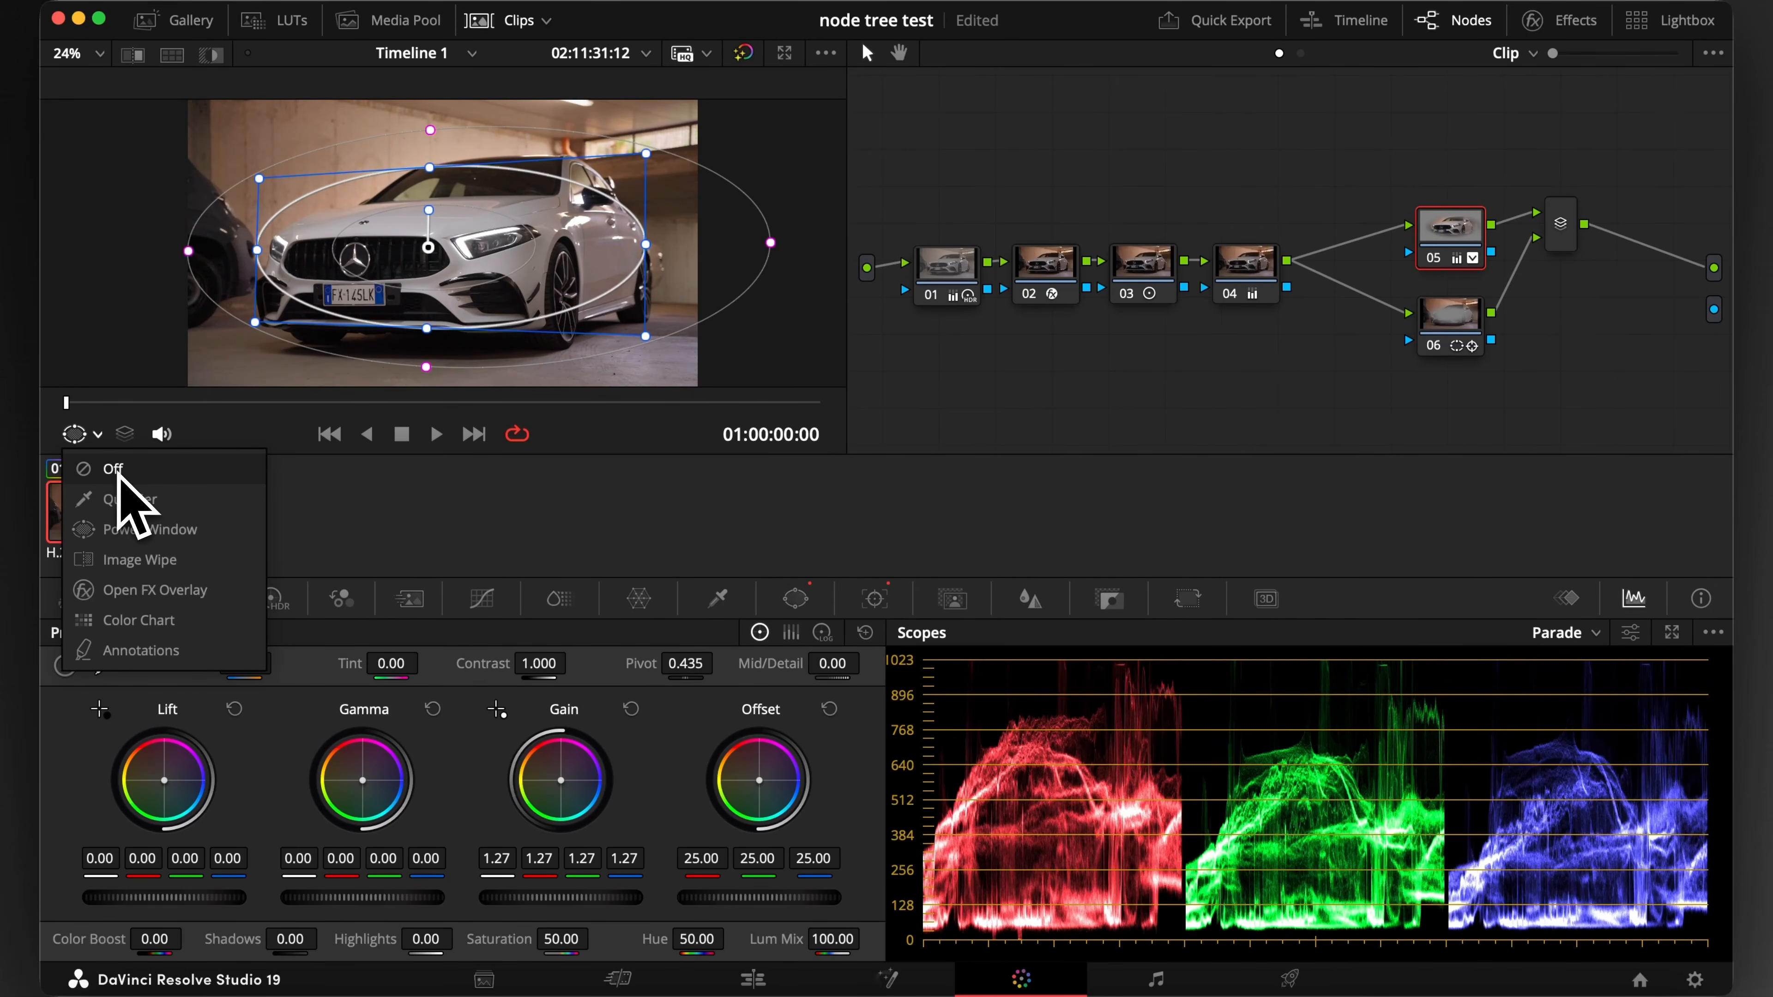
pyautogui.click(115, 476)
pyautogui.click(1455, 316)
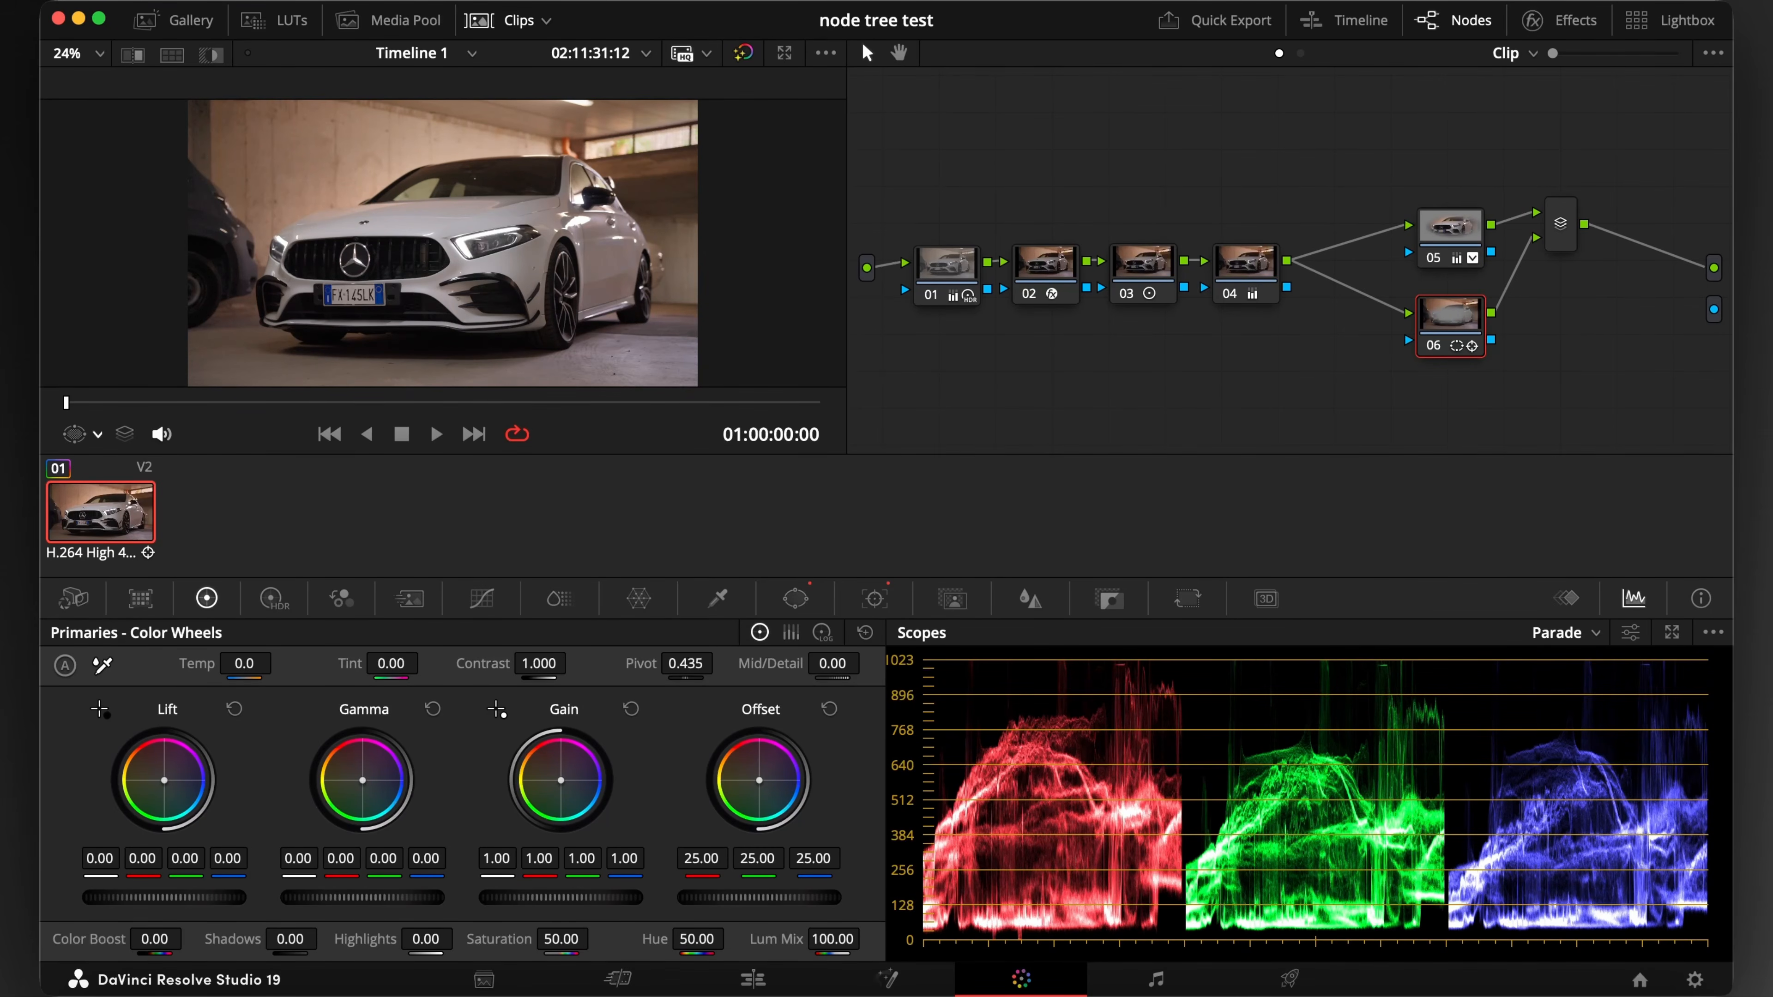
pyautogui.moveTo(561, 897); pyautogui.dragTo(519, 898)
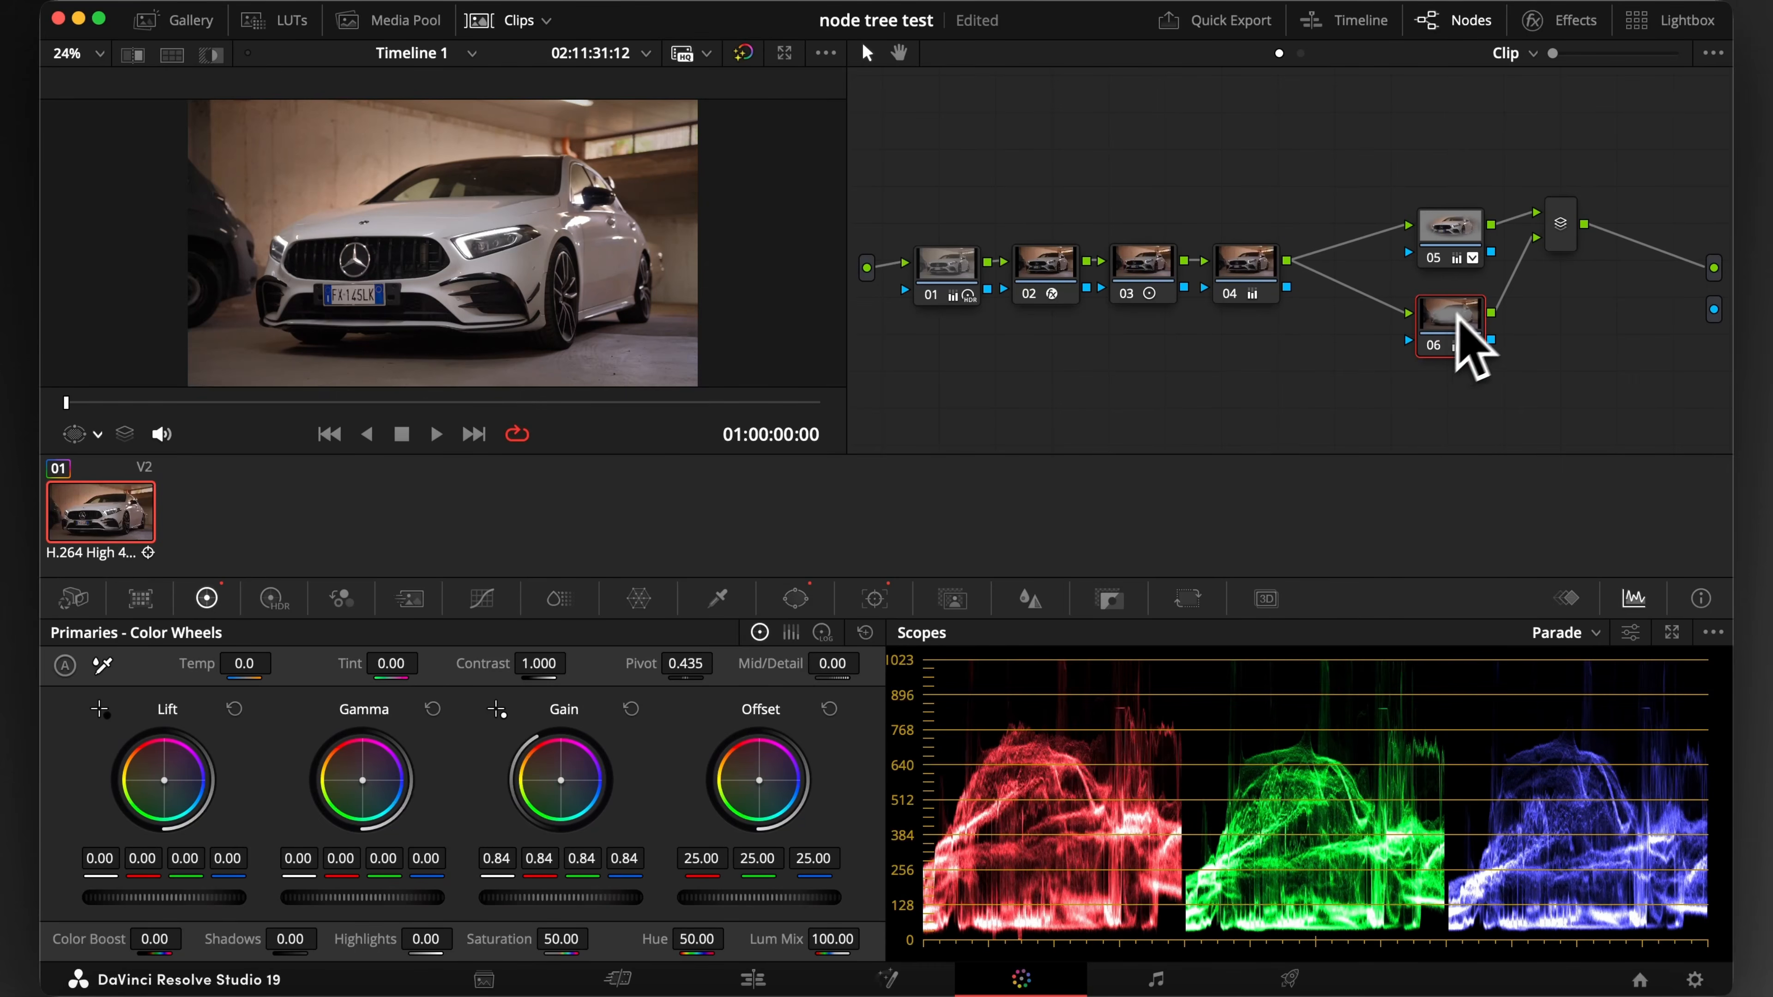
# Space out node 05 and the mixer, add parallel node 07 from node 06, and stack the nodes evenly
pyautogui.click(1260, 268)
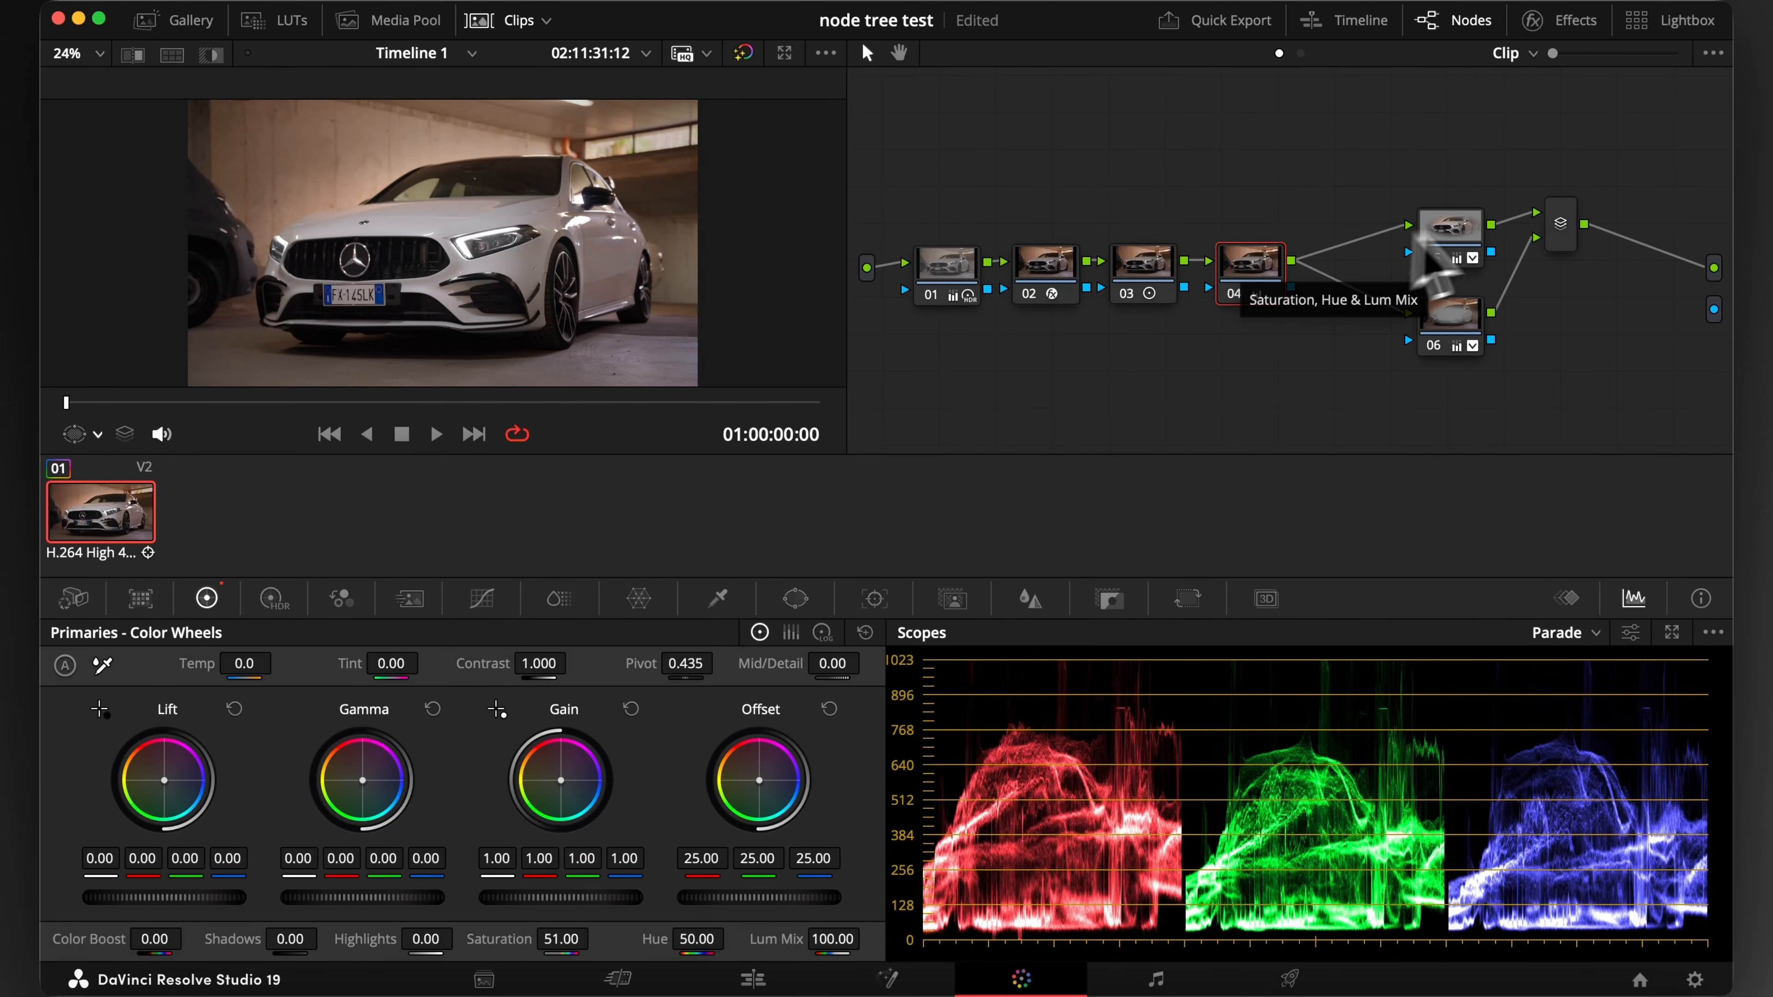
pyautogui.moveTo(1471, 236); pyautogui.dragTo(1534, 246)
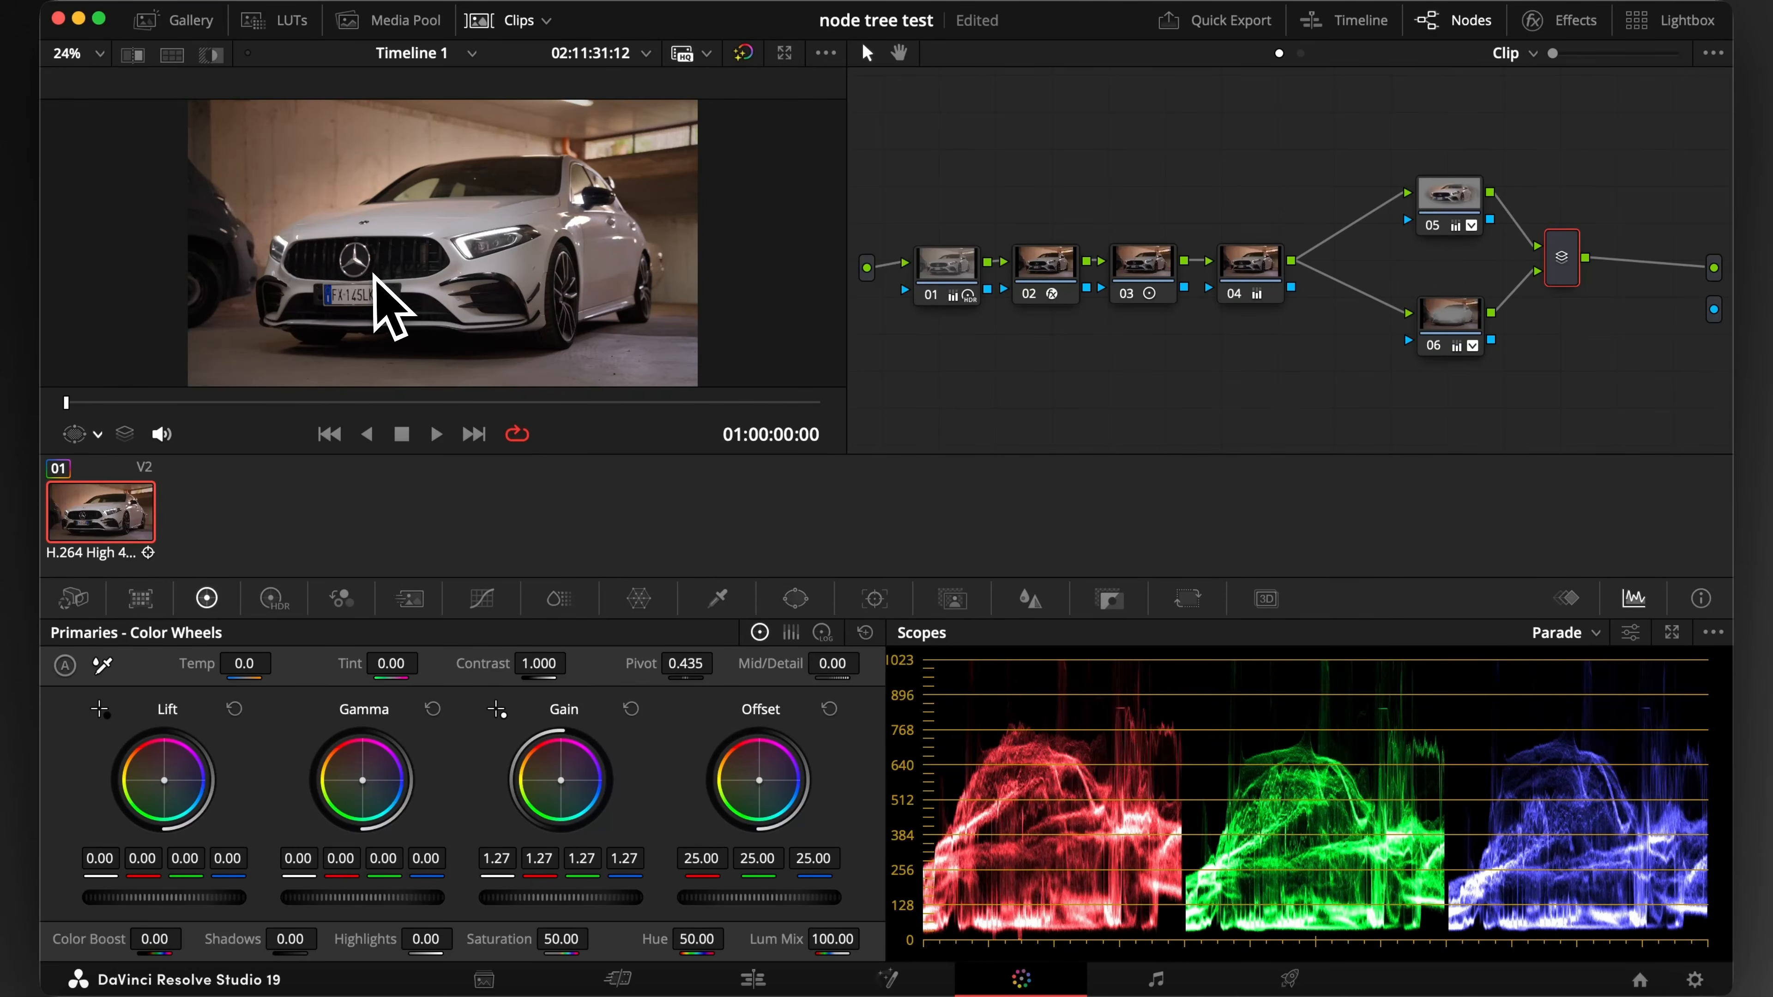
pyautogui.rightClick(1457, 325)
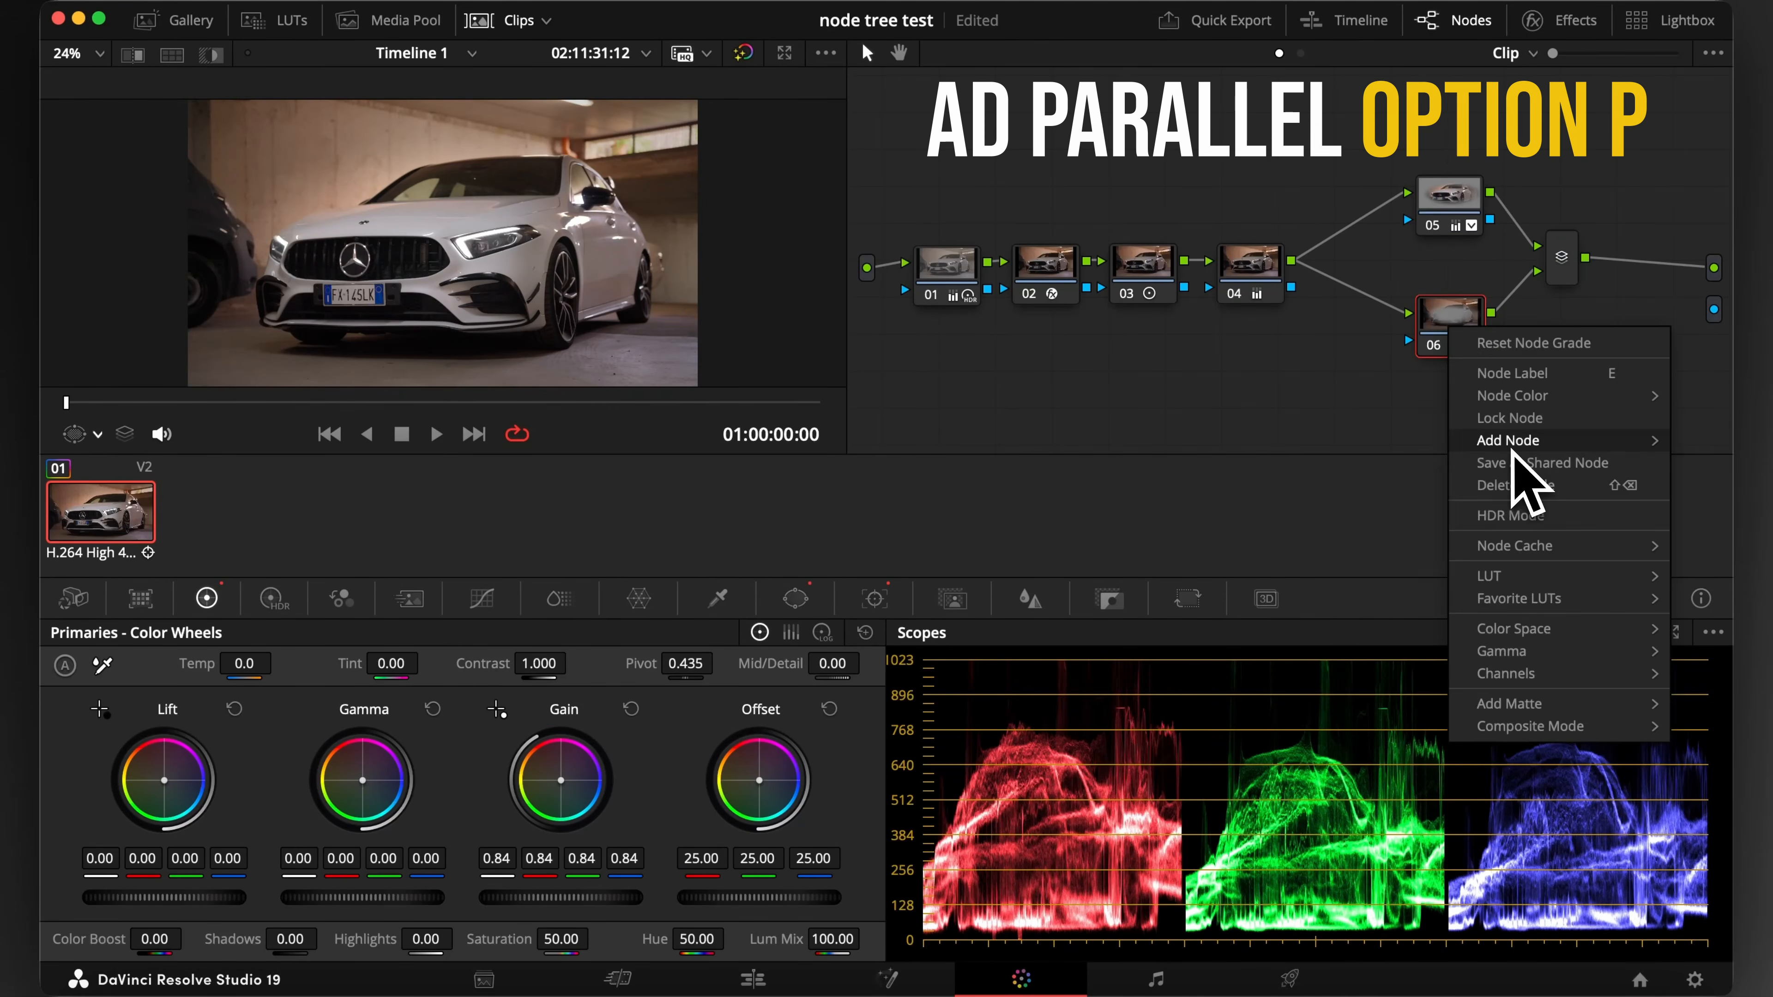
pyautogui.click(1372, 488)
pyautogui.moveTo(1444, 328); pyautogui.dragTo(1436, 291)
pyautogui.moveTo(1450, 394); pyautogui.dragTo(1436, 361)
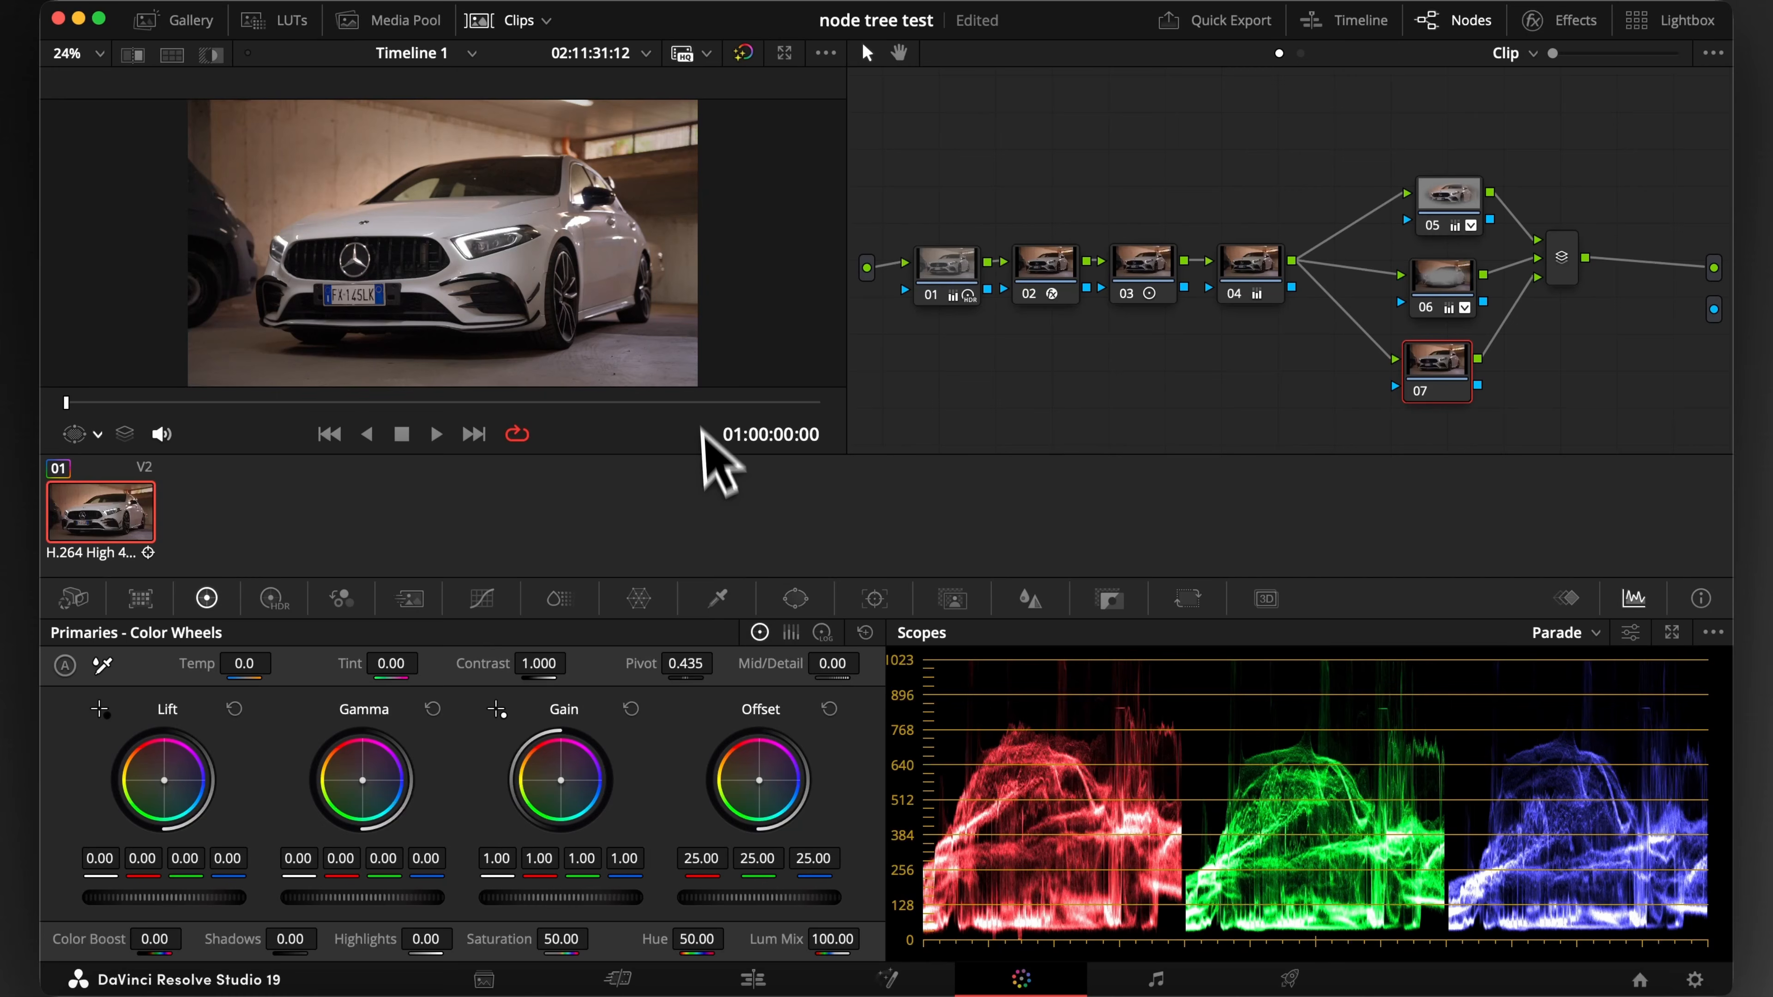
# Add a gradient window to node 07 and position it upside down over the floor with a long soft transition
pyautogui.click(796, 599)
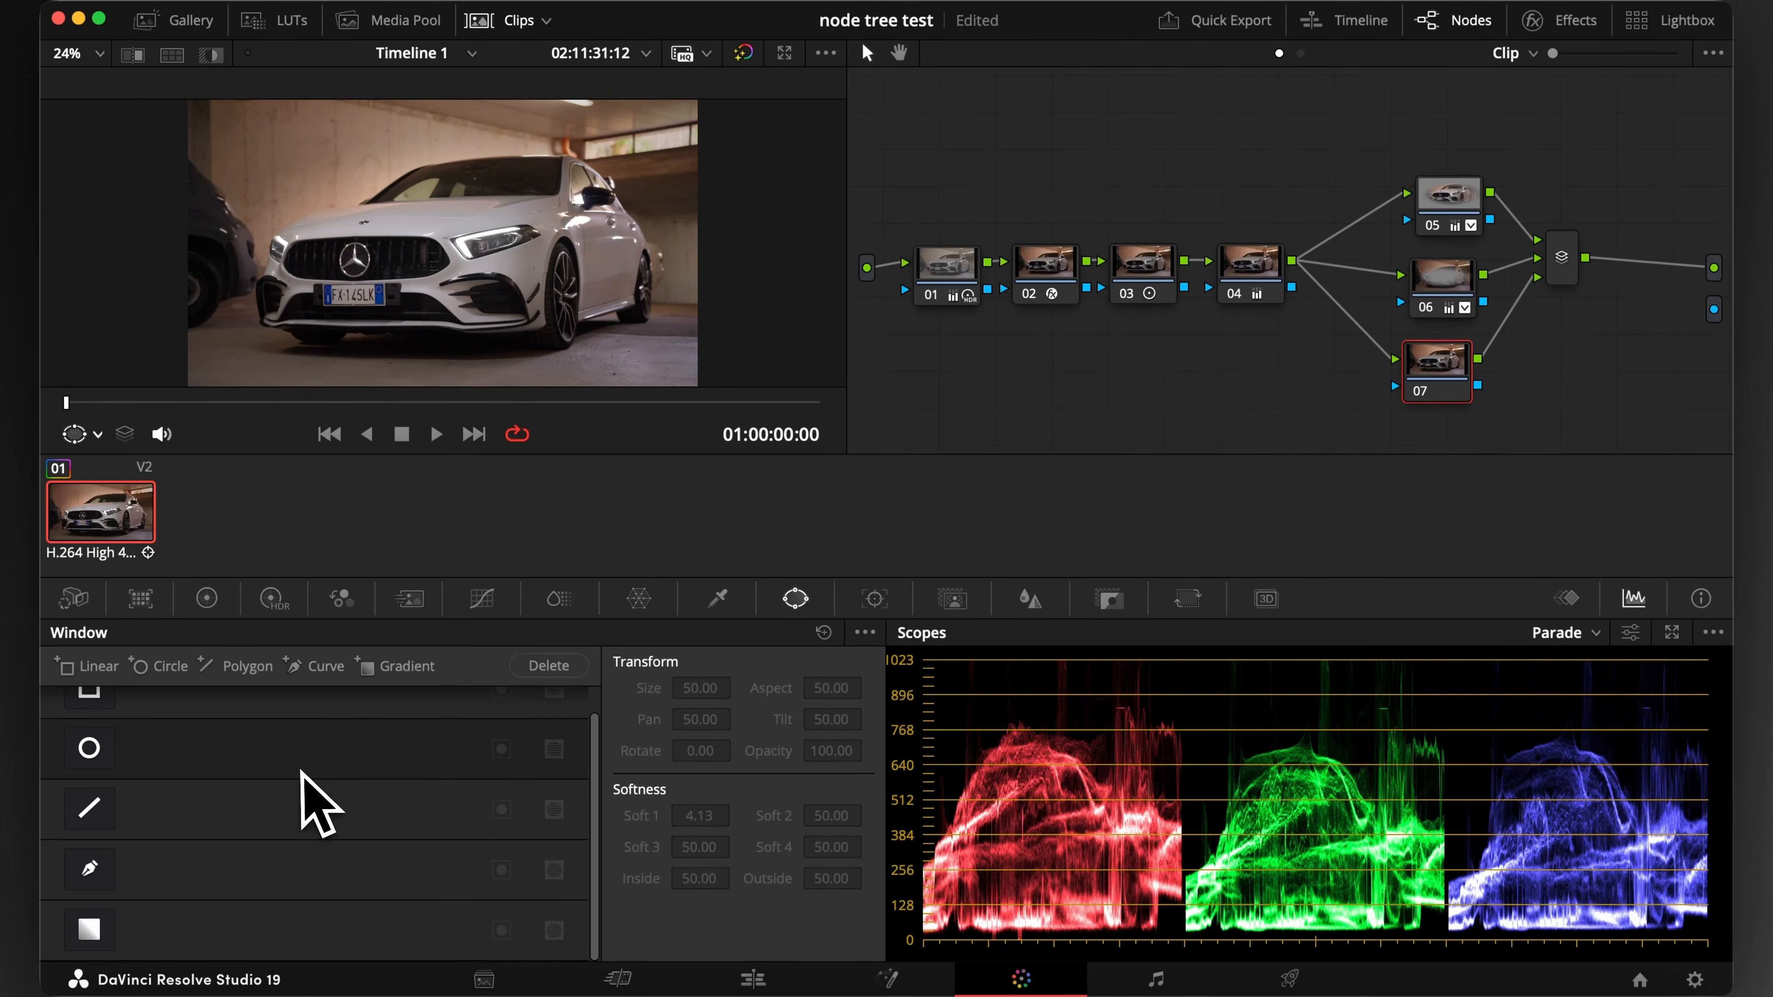
pyautogui.scroll(-1, 301, 771)
pyautogui.click(87, 936)
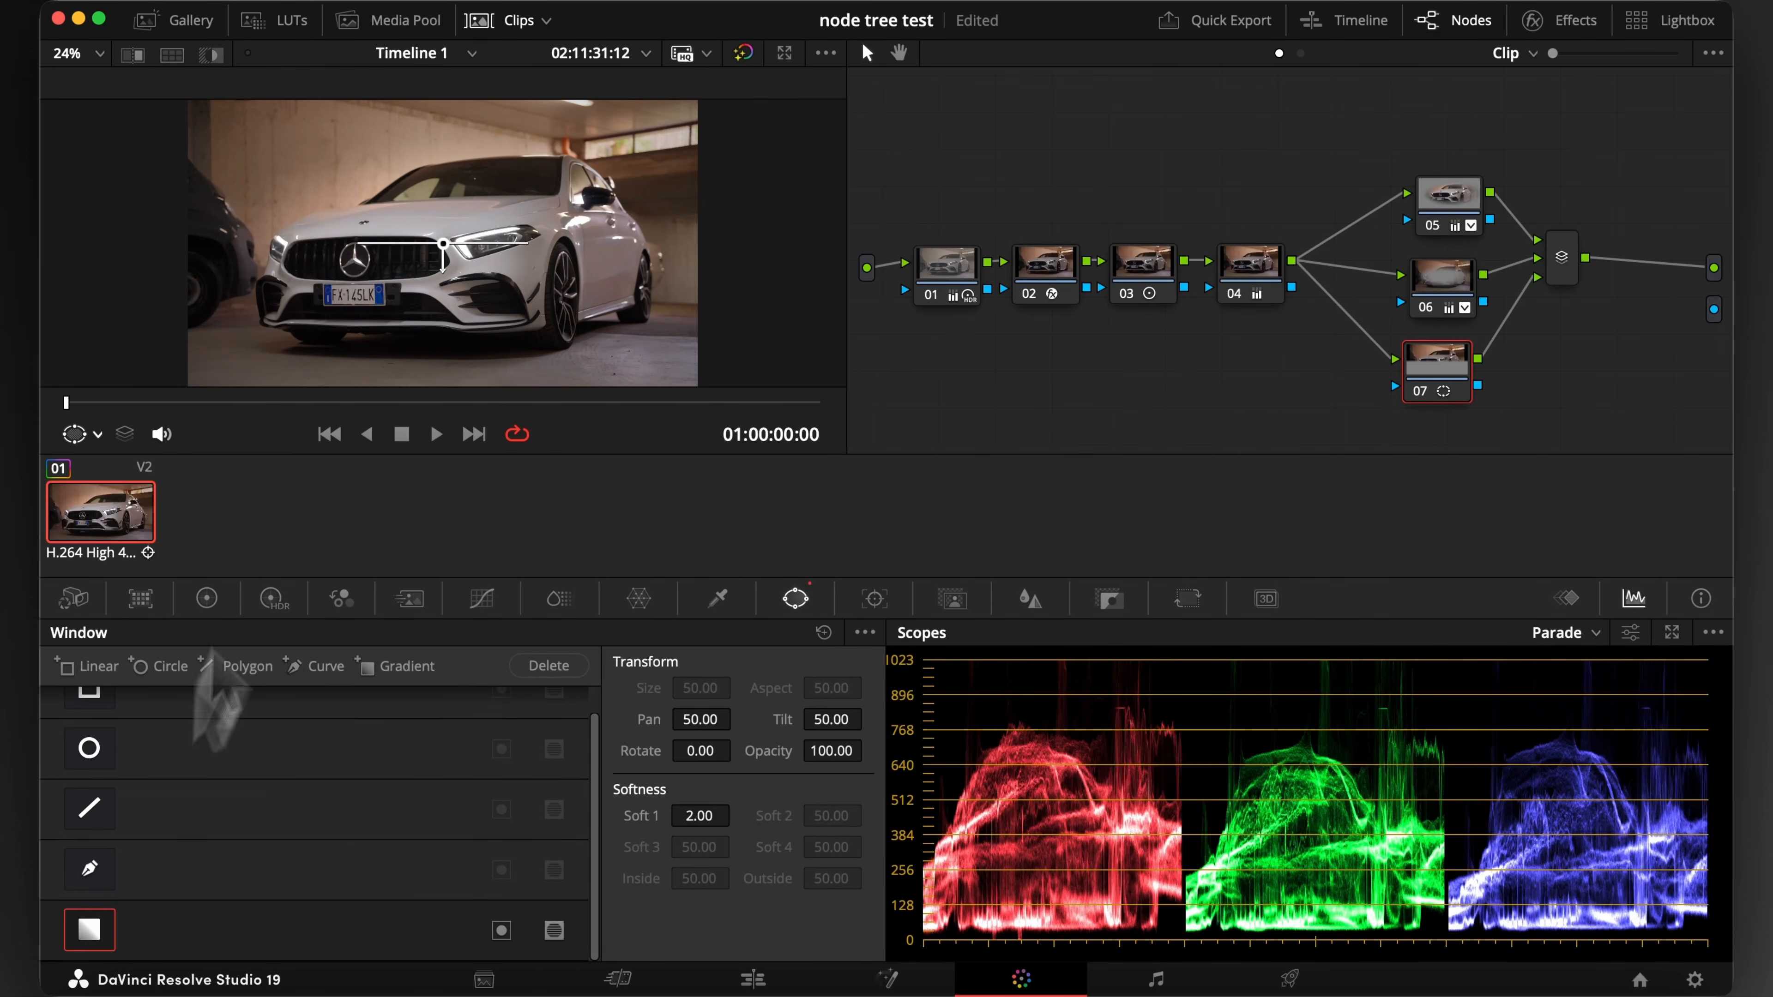
pyautogui.moveTo(443, 269); pyautogui.dragTo(445, 97)
pyautogui.moveTo(443, 244); pyautogui.dragTo(426, 384)
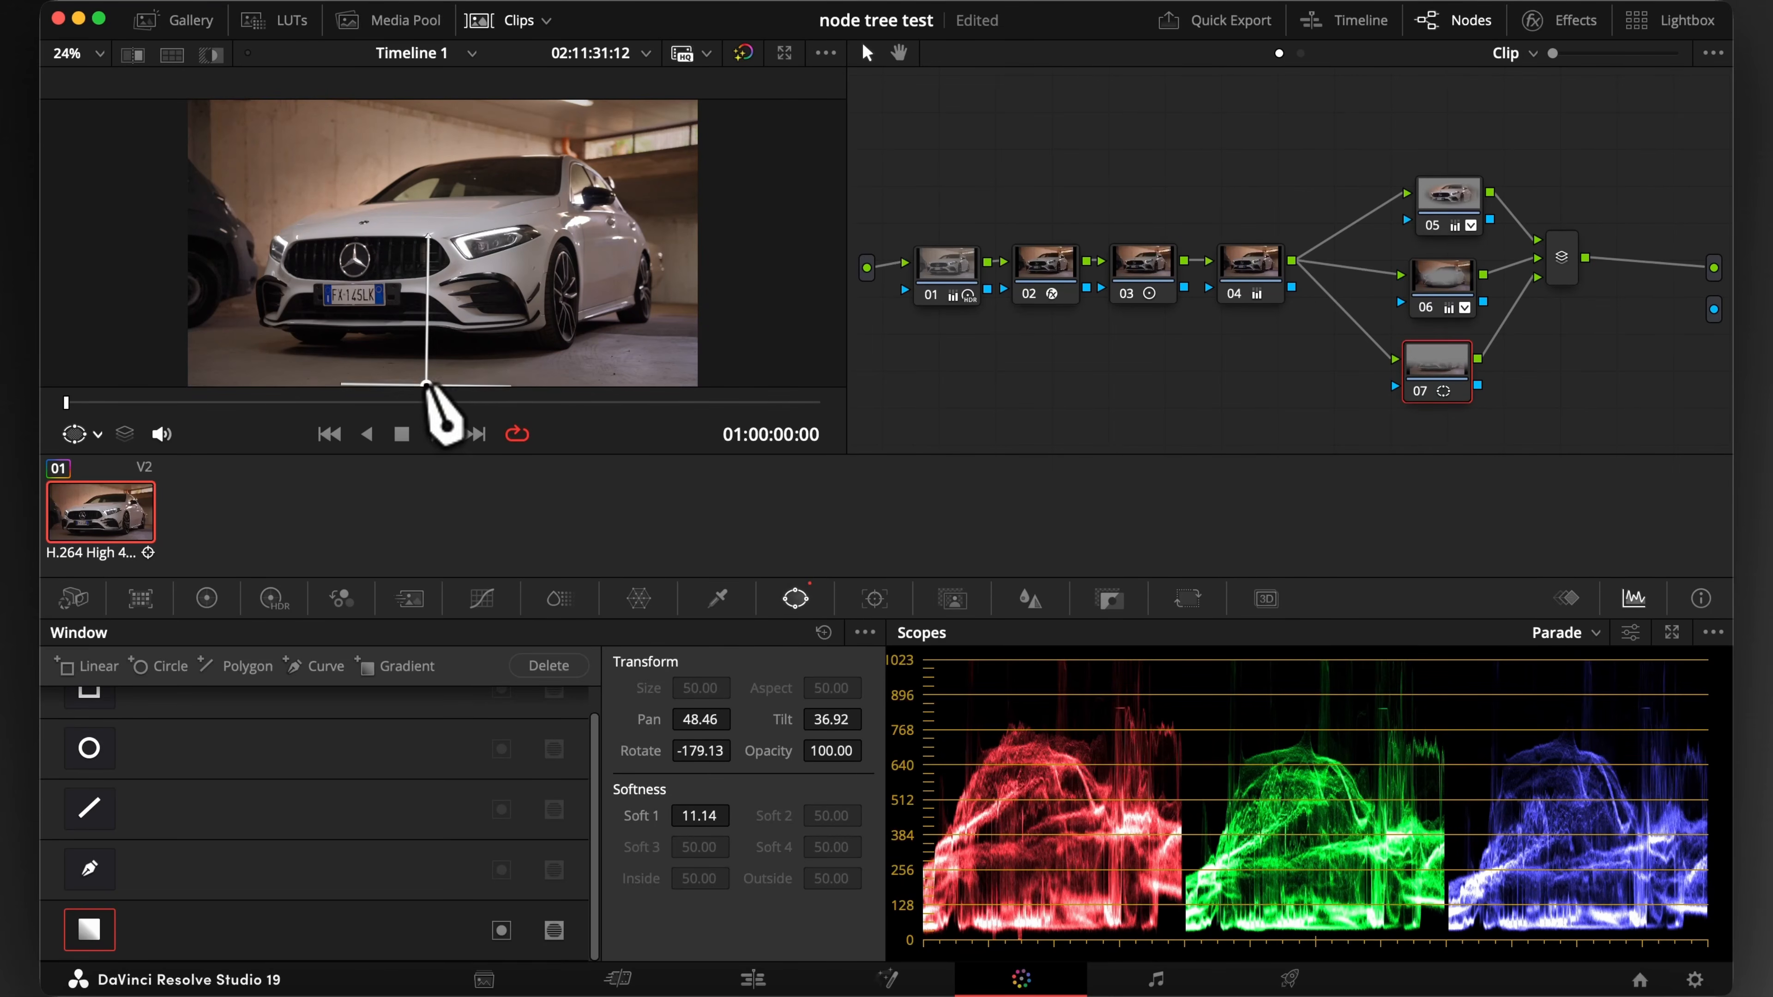
# Darken the foreground in node 07 by lowering the gain to 0.65, and toggle the node off and on to compare
pyautogui.click(208, 599)
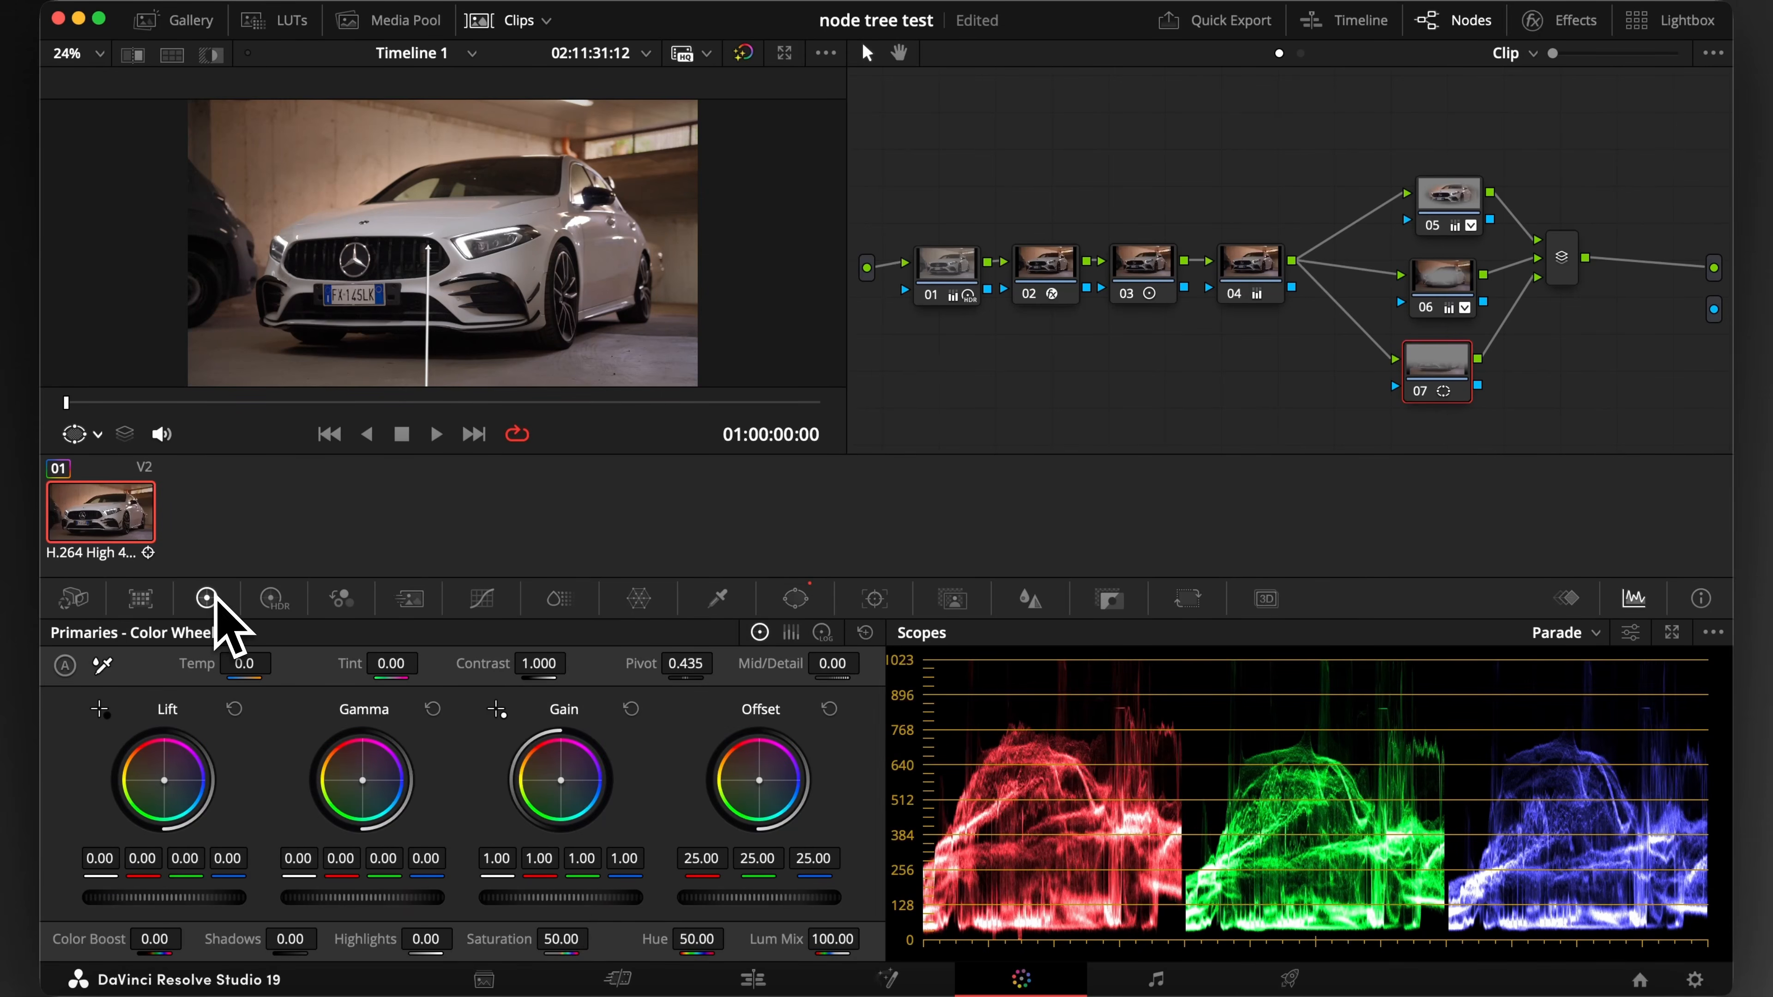
pyautogui.moveTo(560, 897); pyautogui.dragTo(507, 898)
pyautogui.press('super+d')
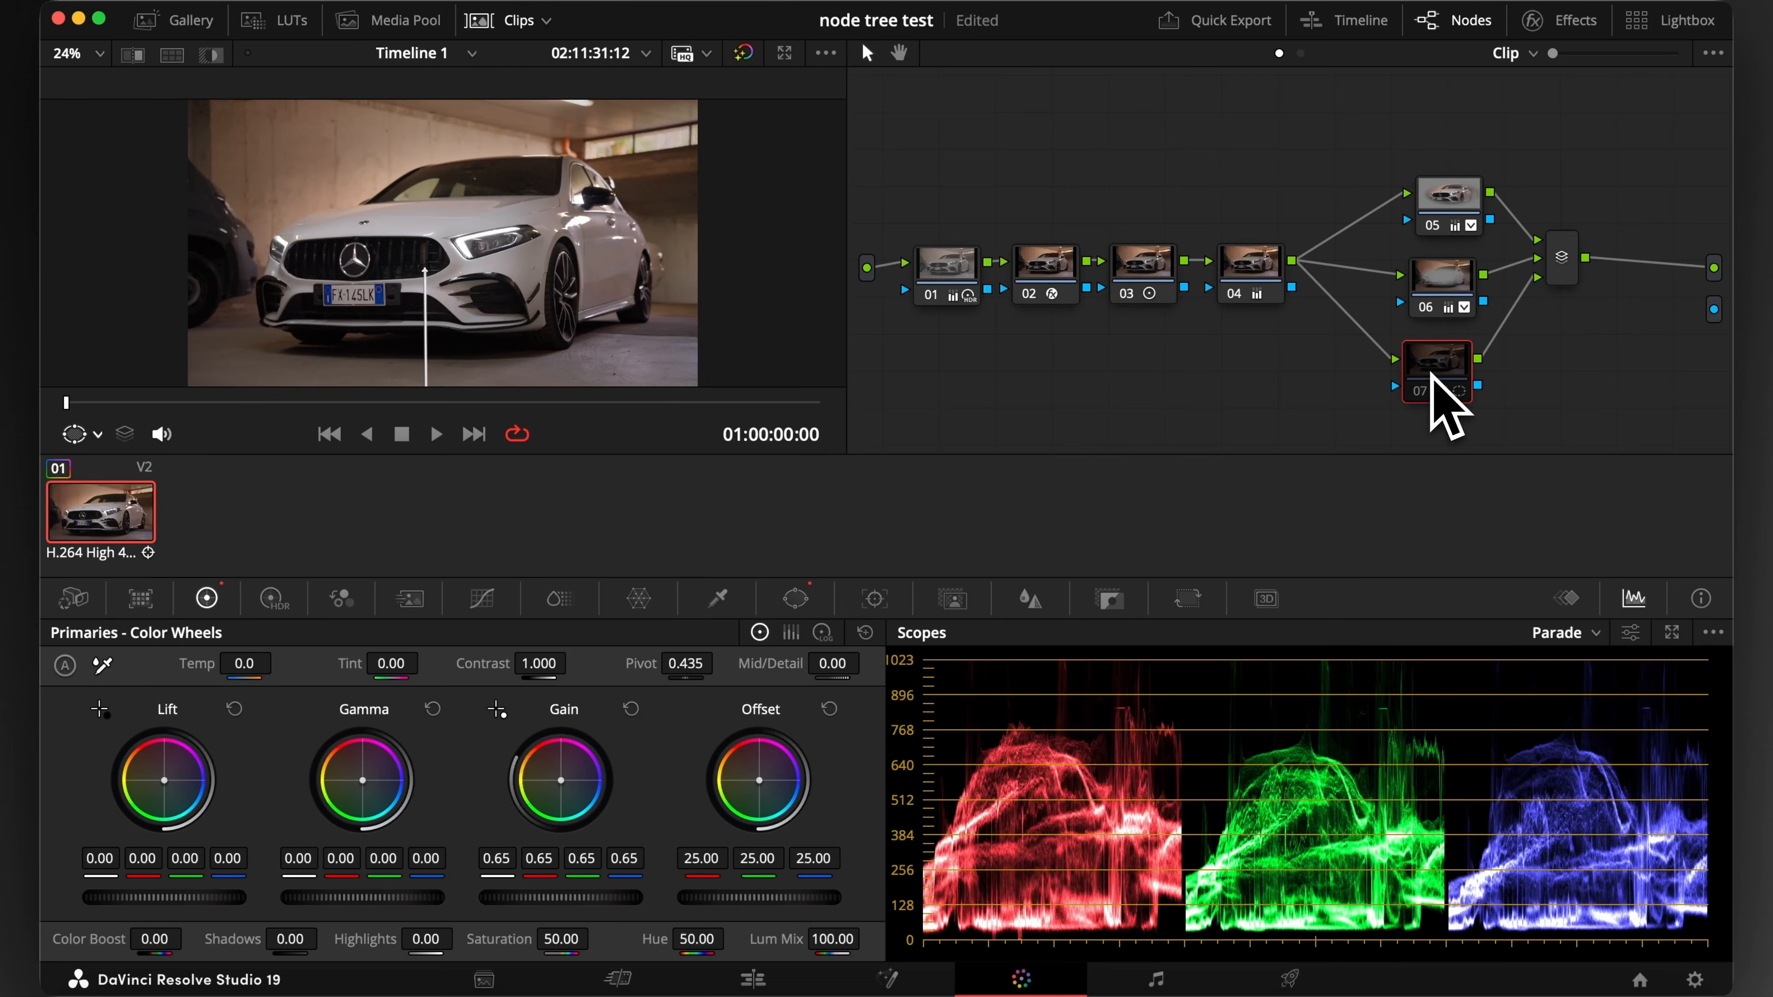
pyautogui.press('super+d')
pyautogui.press('super+d')
pyautogui.press('super+d')
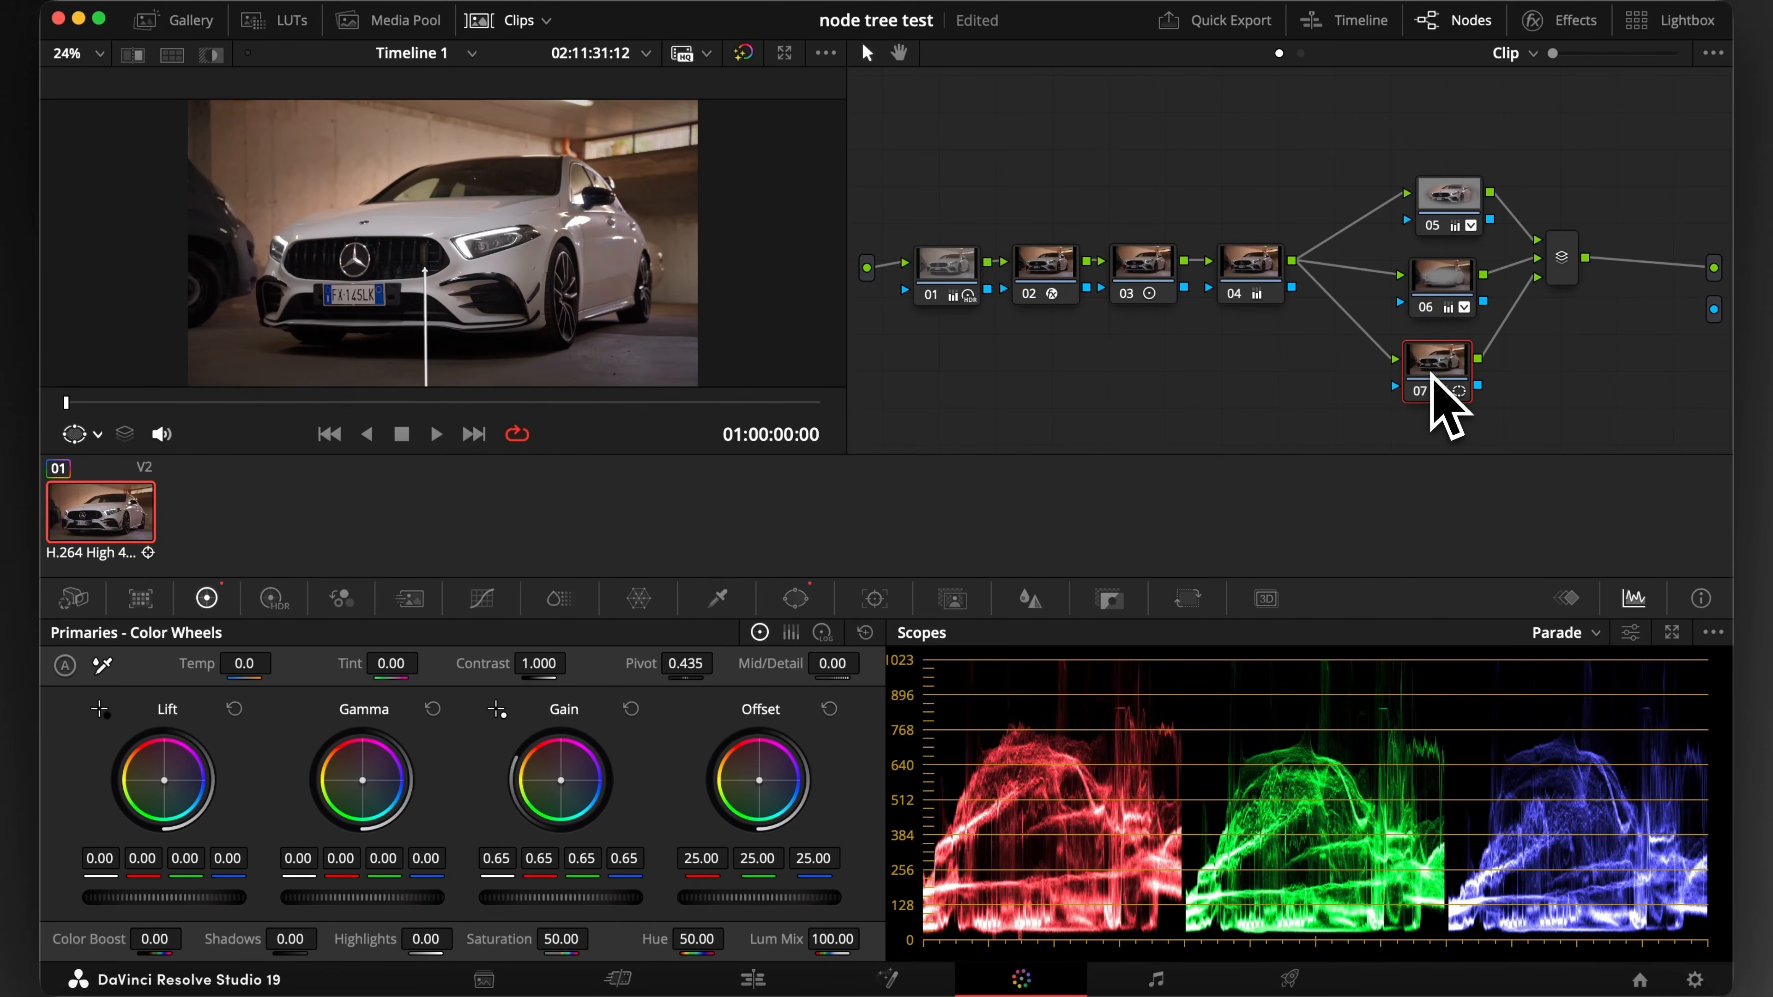
# Add parallel node 08 and shape a large, soft, rotated circle window over the upper-right background behind the car
pyautogui.rightClick(1409, 366)
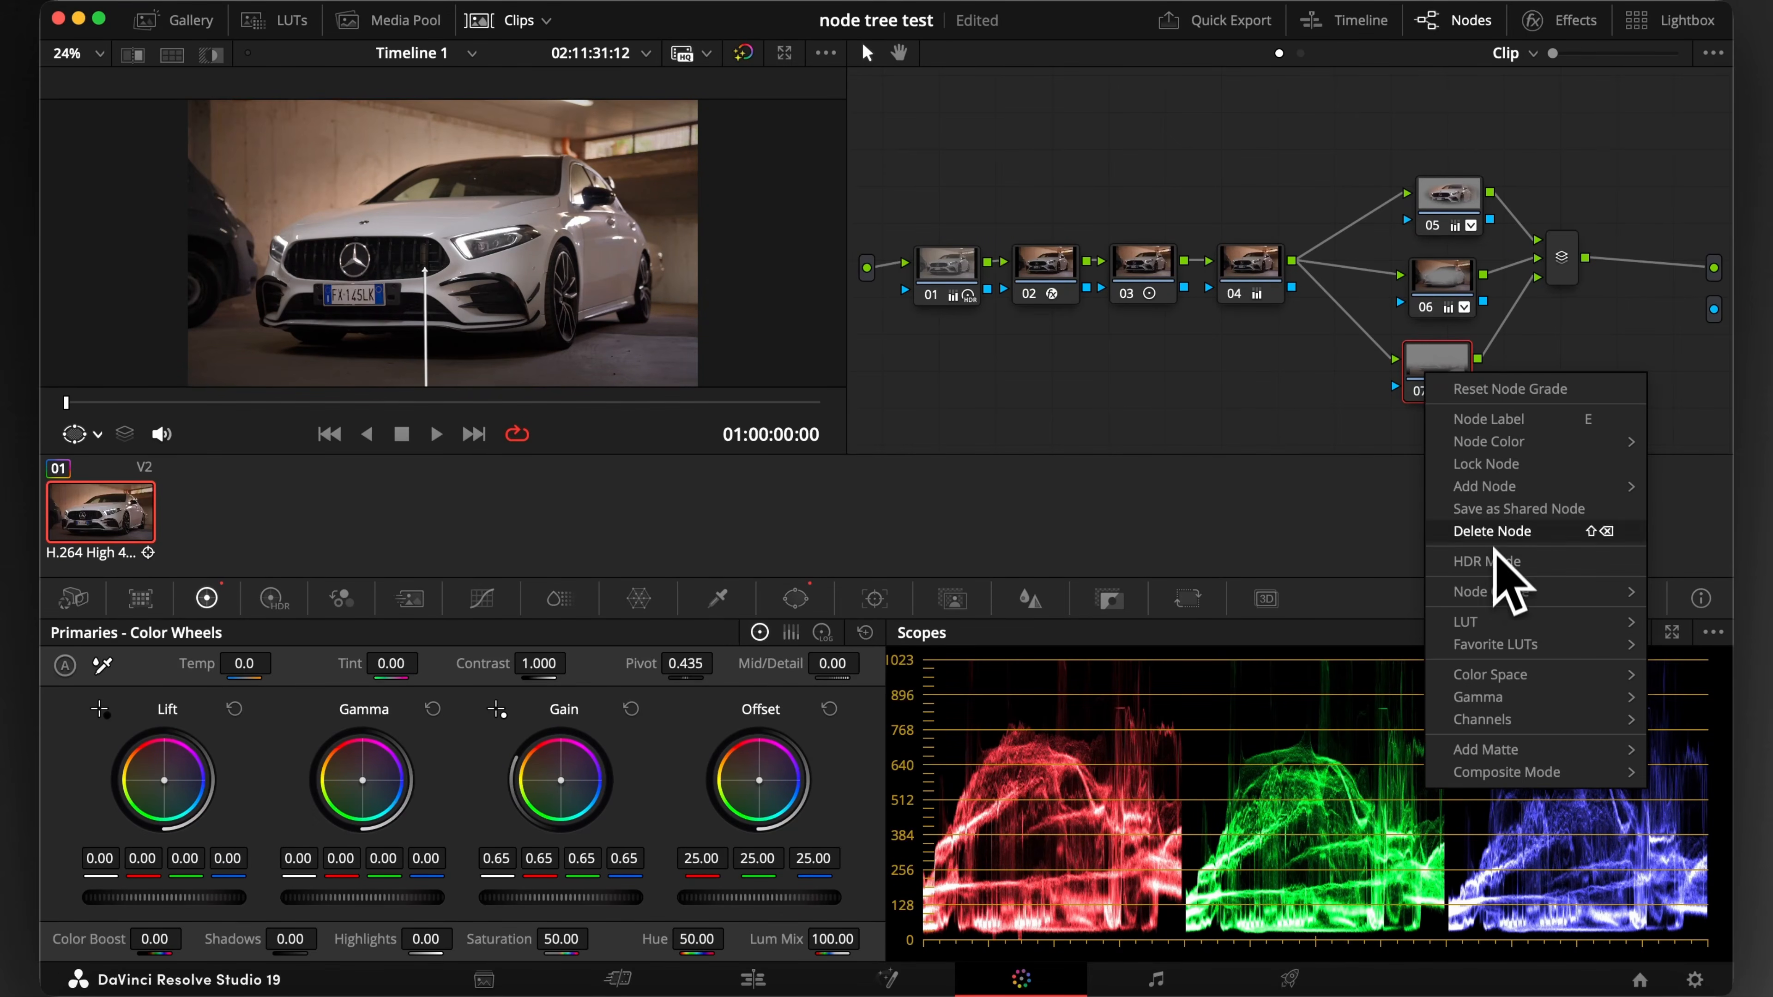
pyautogui.moveTo(1500, 487)
pyautogui.click(1390, 527)
pyautogui.click(795, 598)
pyautogui.click(89, 748)
pyautogui.scroll(-3, 559, 135)
pyautogui.moveTo(569, 144); pyautogui.dragTo(584, 149)
pyautogui.moveTo(615, 203); pyautogui.dragTo(640, 222)
pyautogui.moveTo(610, 200); pyautogui.dragTo(652, 232)
pyautogui.moveTo(581, 193); pyautogui.dragTo(687, 243)
# Track node 08's window forward and in reverse, and correct its position in Frame mode
pyautogui.click(207, 599)
pyautogui.click(874, 599)
pyautogui.click(156, 665)
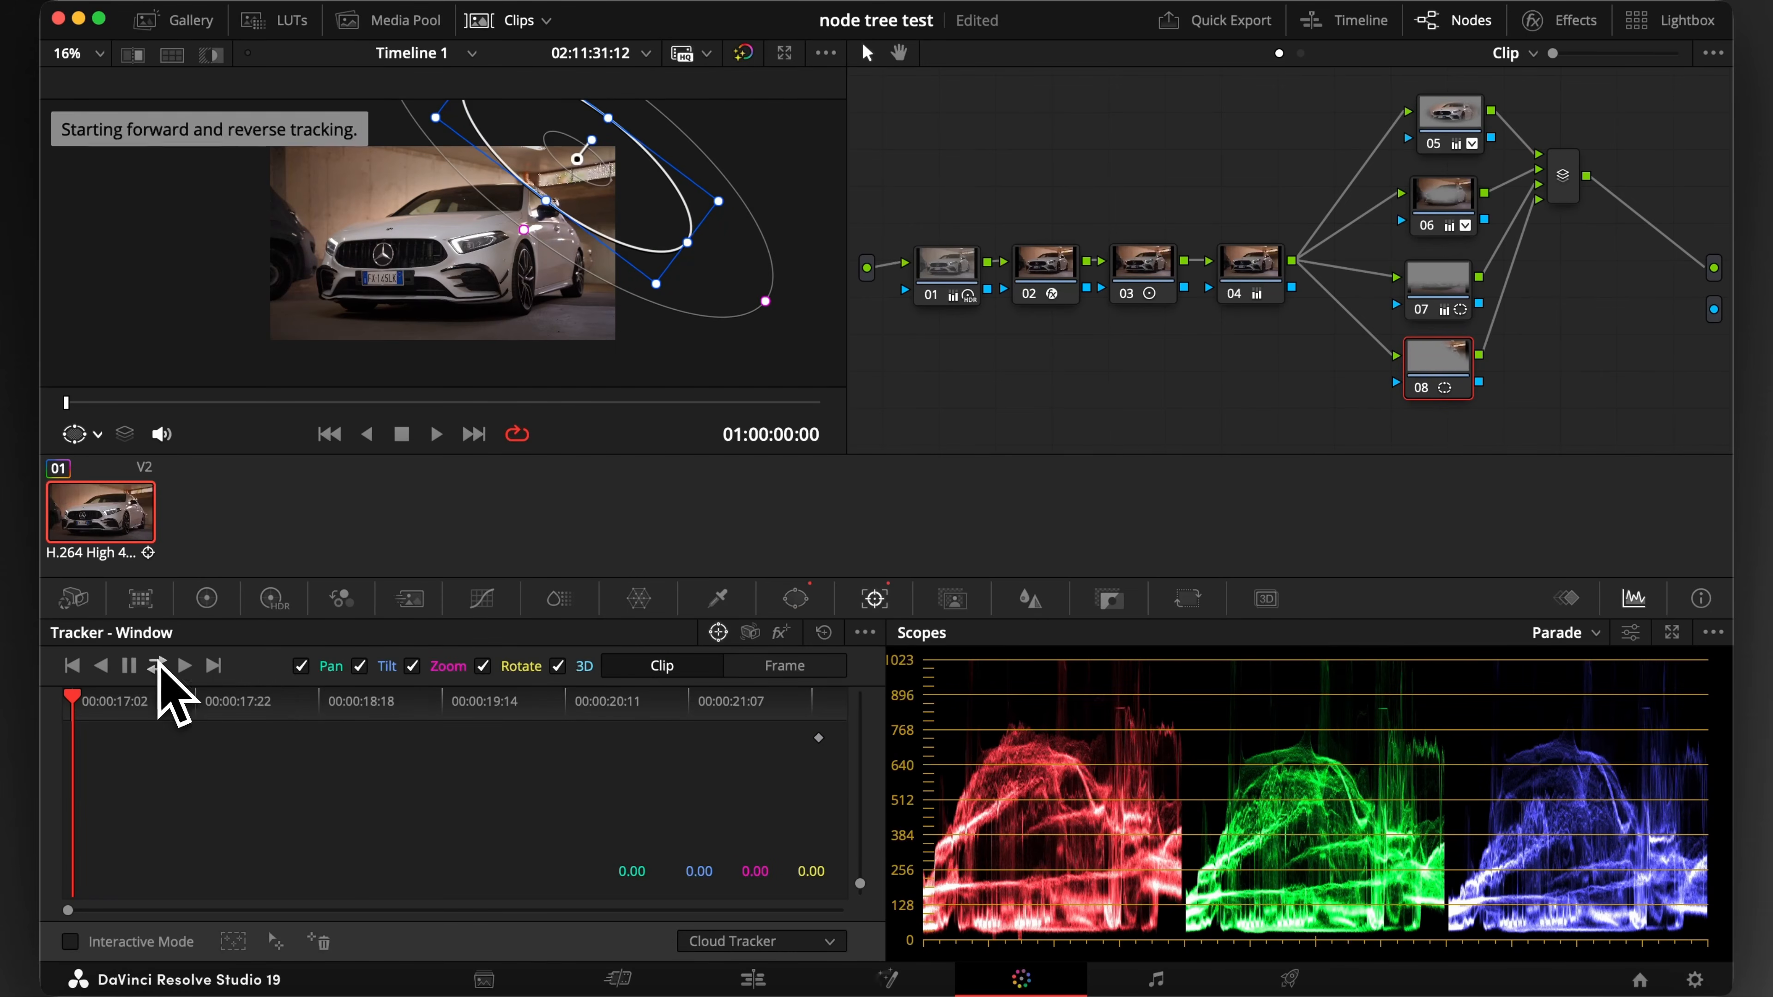
pyautogui.moveTo(365, 282); pyautogui.dragTo(480, 243)
pyautogui.click(757, 667)
pyautogui.click(710, 697)
pyautogui.scroll(-1, 558, 245)
# Cool the background light in node 08 by setting the gain to red 0.91, green 1.01 and blue 1.14
pyautogui.click(206, 598)
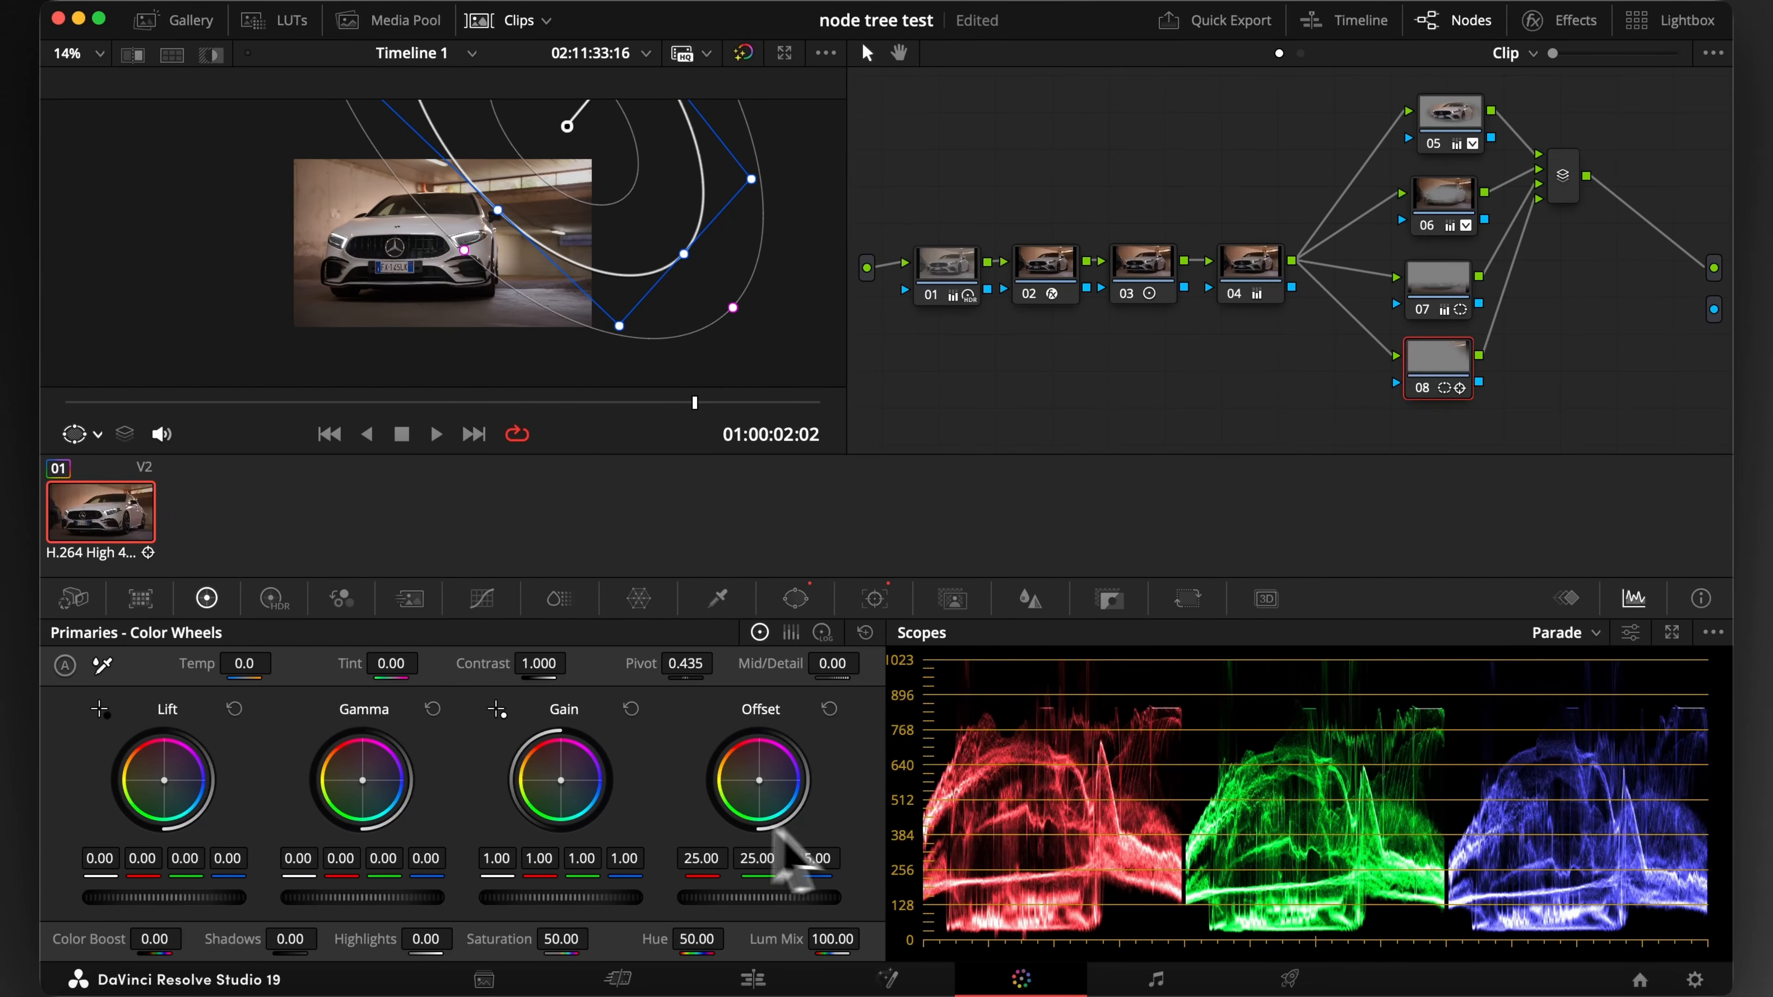
pyautogui.moveTo(564, 784)
pyautogui.mouseDown()
pyautogui.moveTo(587, 793)
pyautogui.moveTo(563, 783)
pyautogui.mouseUp()
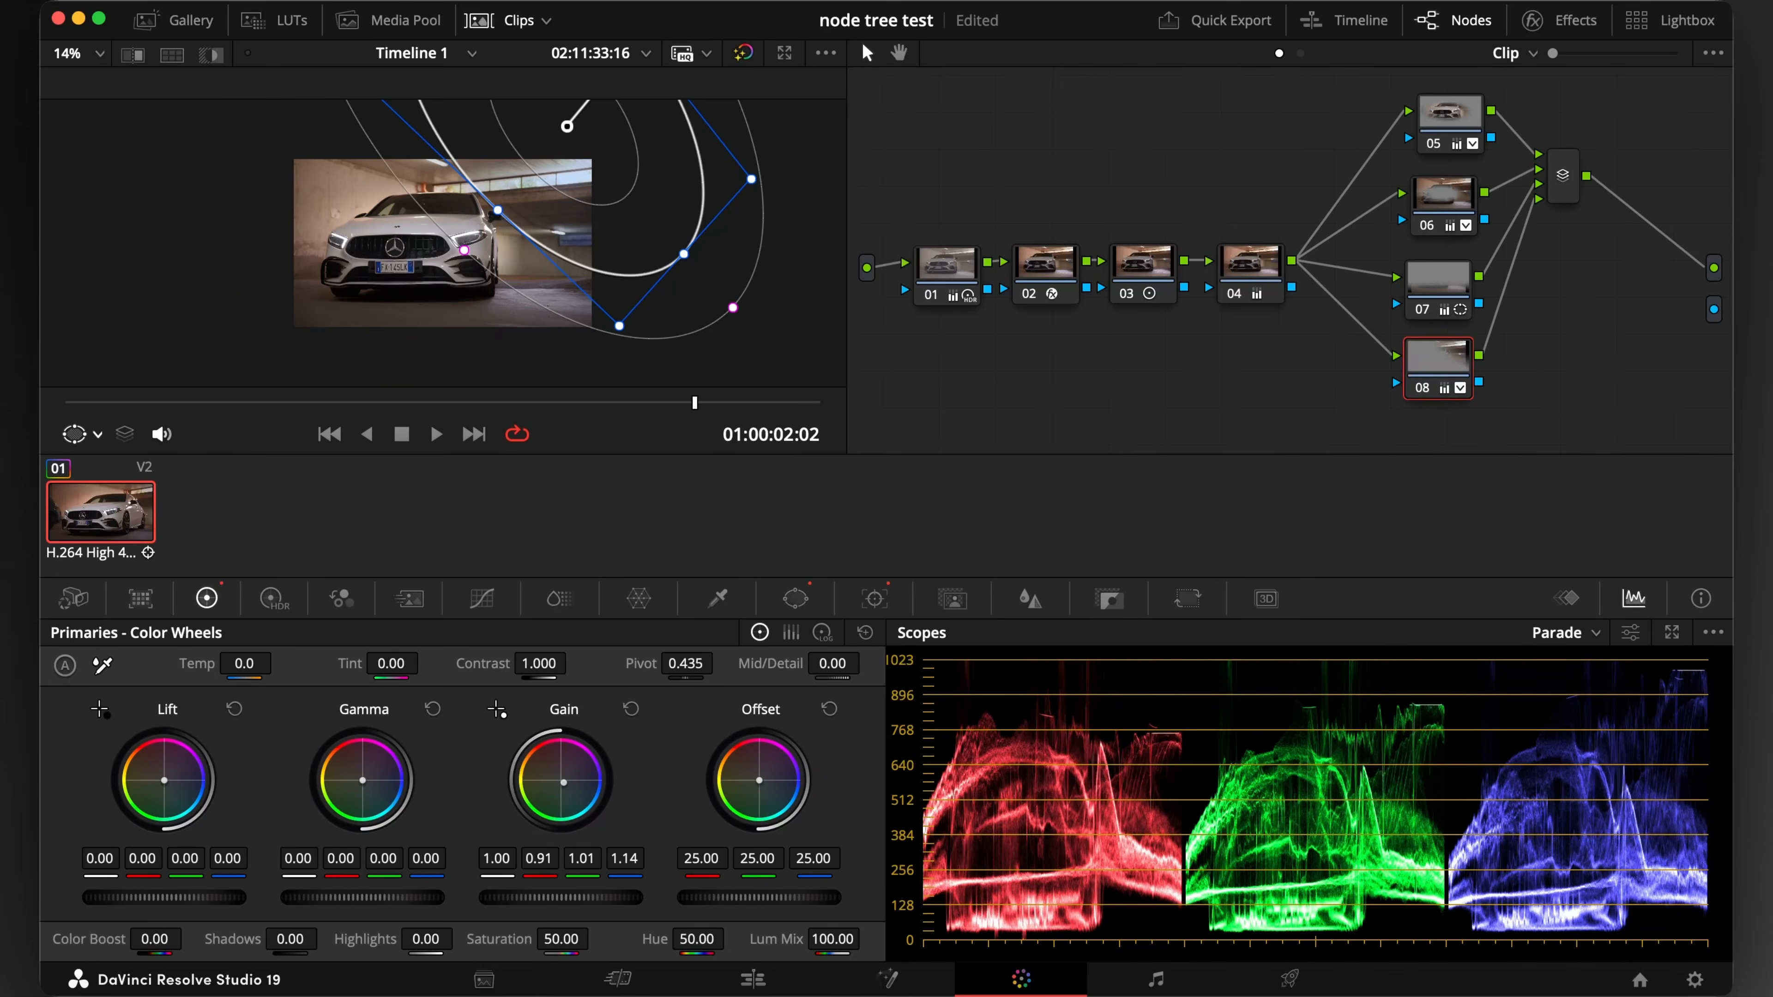
# Add parallel node 09 with a tracked window over the left background and set its gain to red 1.10, green 0.99, blue 0.78
pyautogui.rightClick(1427, 380)
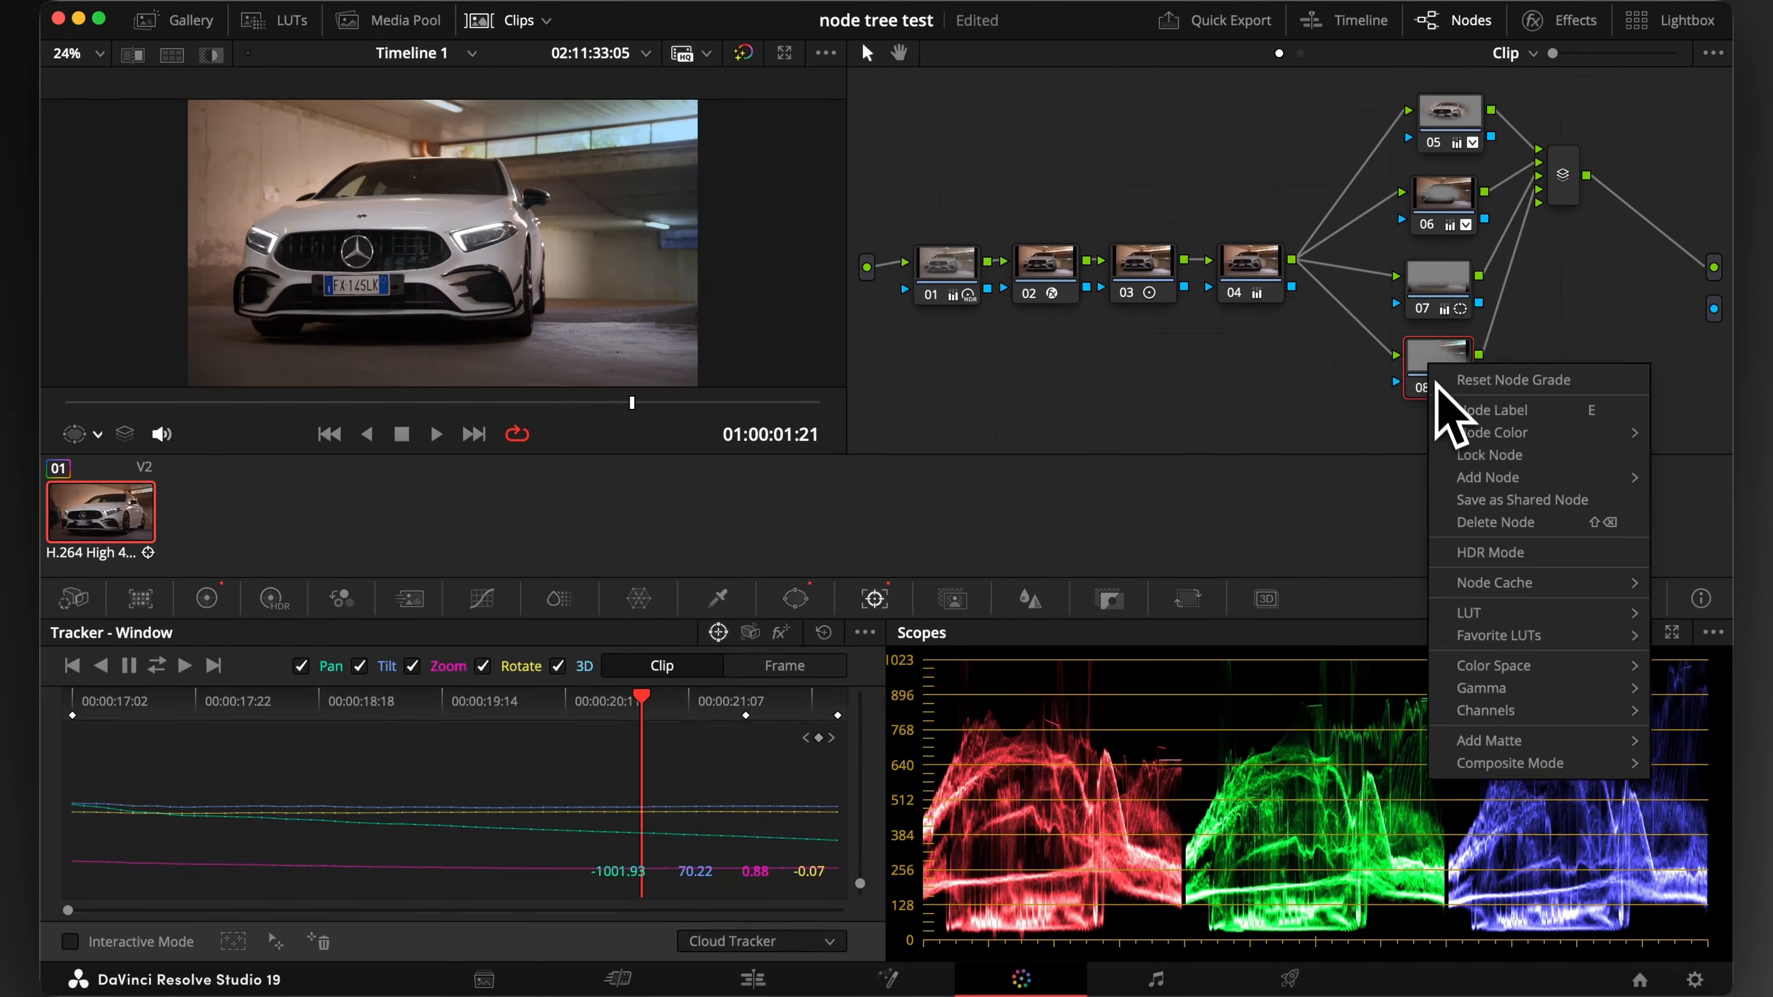
pyautogui.click(1436, 444)
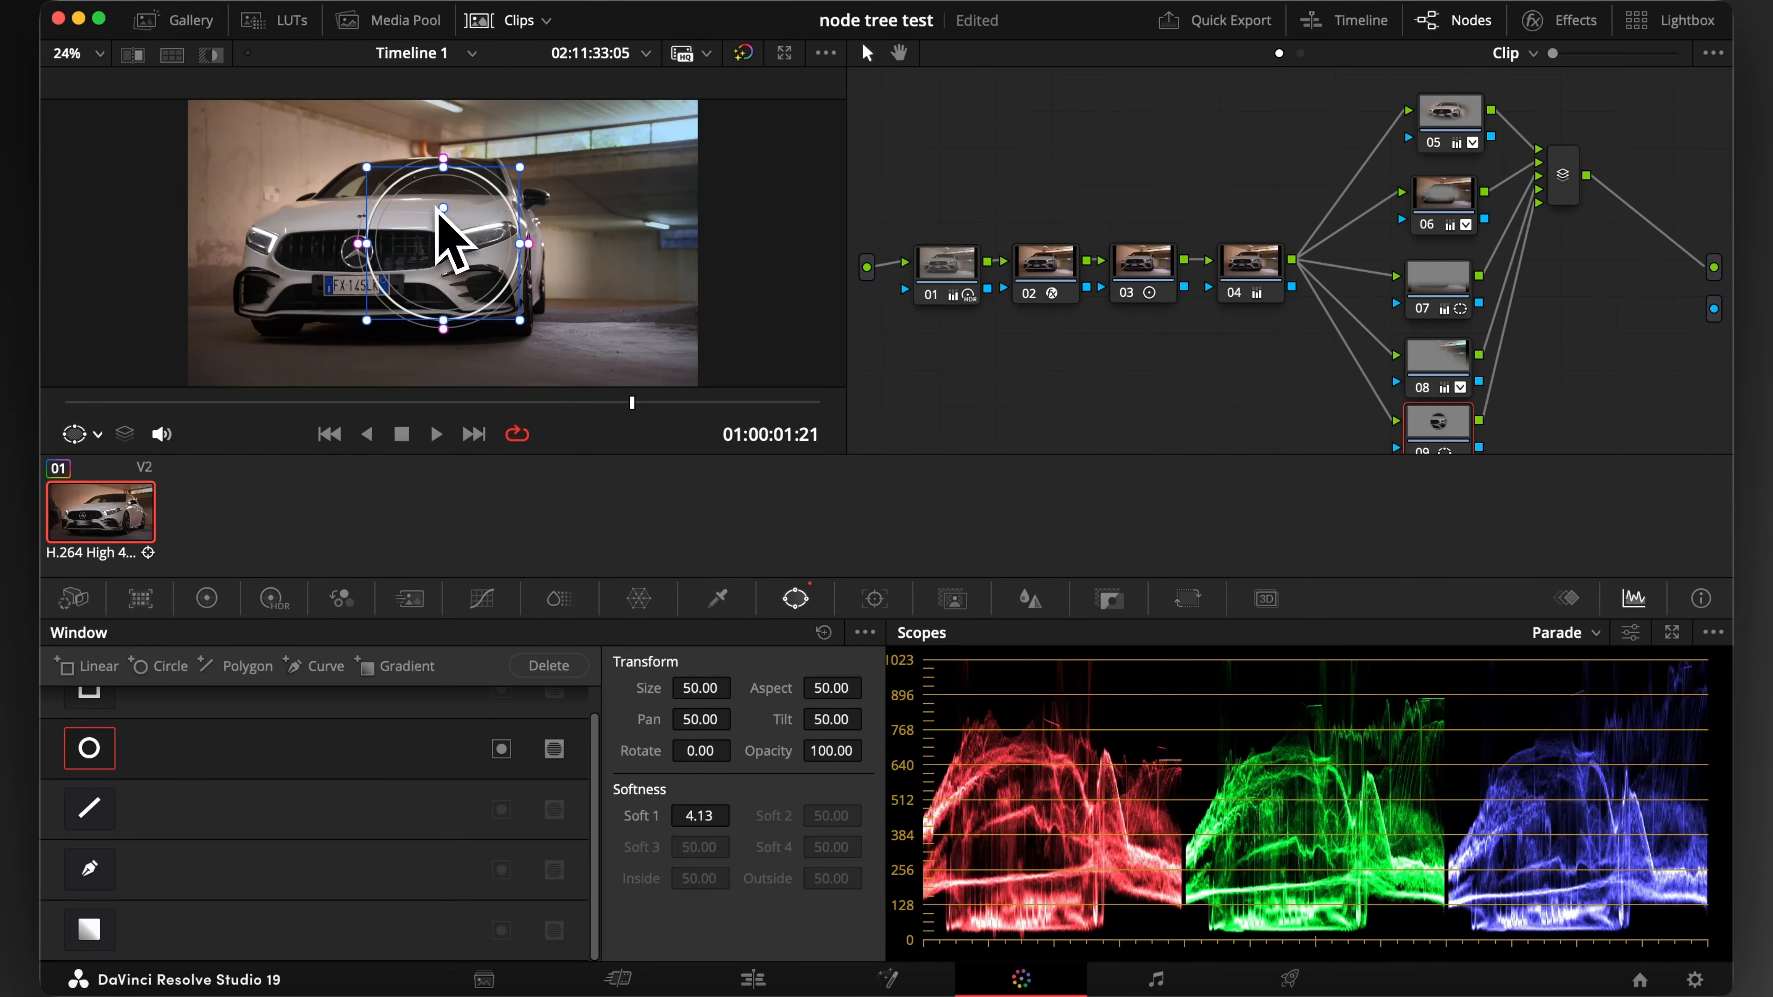
pyautogui.moveTo(447, 245); pyautogui.dragTo(198, 337)
pyautogui.press('super+t')
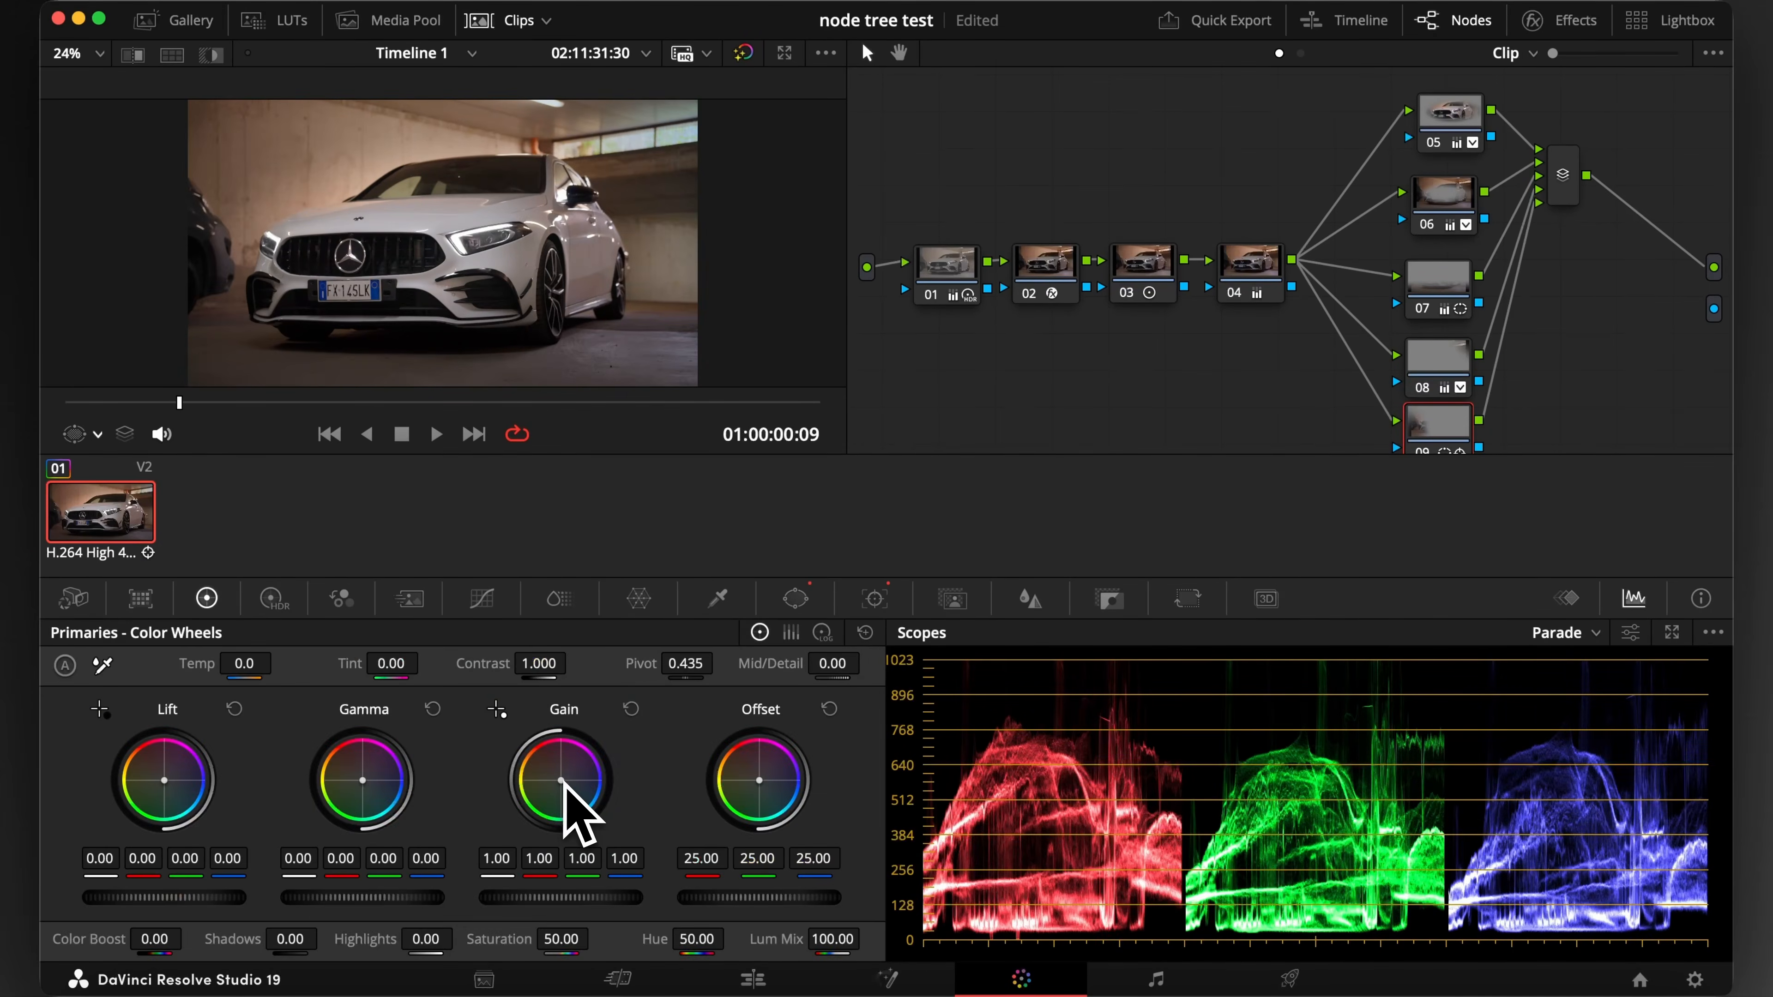
pyautogui.moveTo(562, 781); pyautogui.dragTo(557, 778)
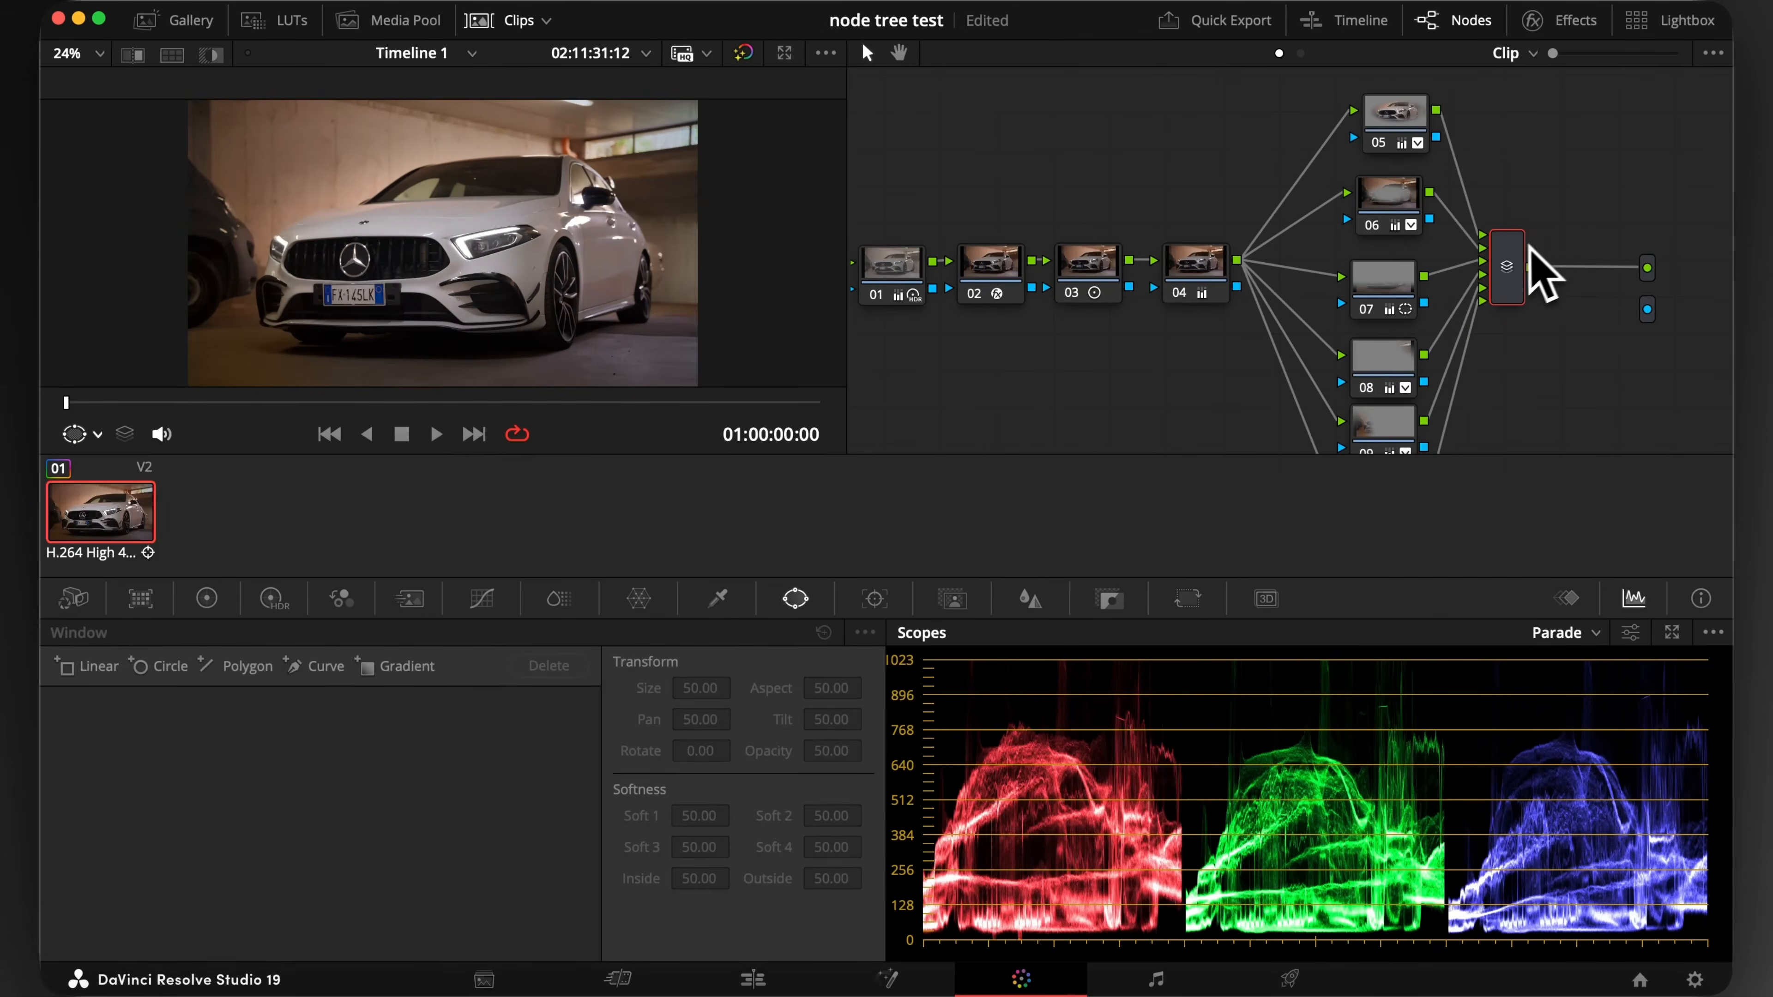
# Add serial node 12 after the mixer with a curve window around the license plate, tracked forward and in reverse
pyautogui.hotkey('alt', 's')
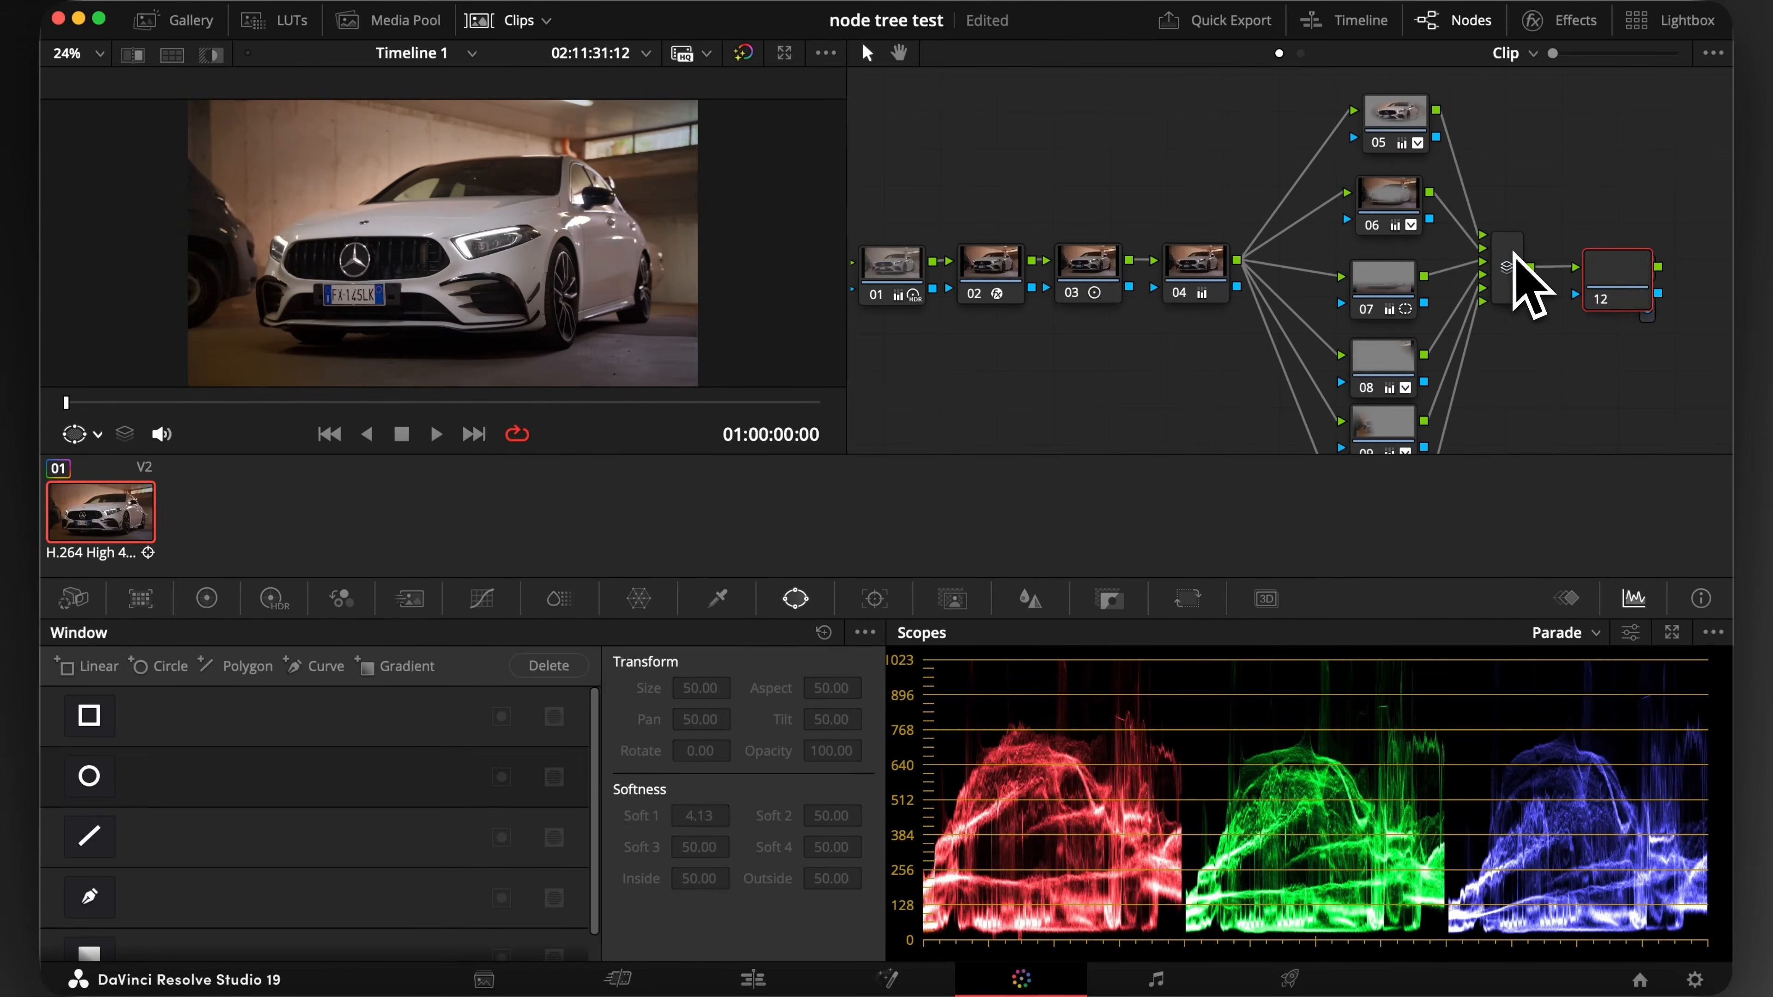
pyautogui.moveTo(1609, 270); pyautogui.dragTo(1587, 193)
pyautogui.click(89, 897)
pyautogui.click(321, 280)
pyautogui.click(322, 303)
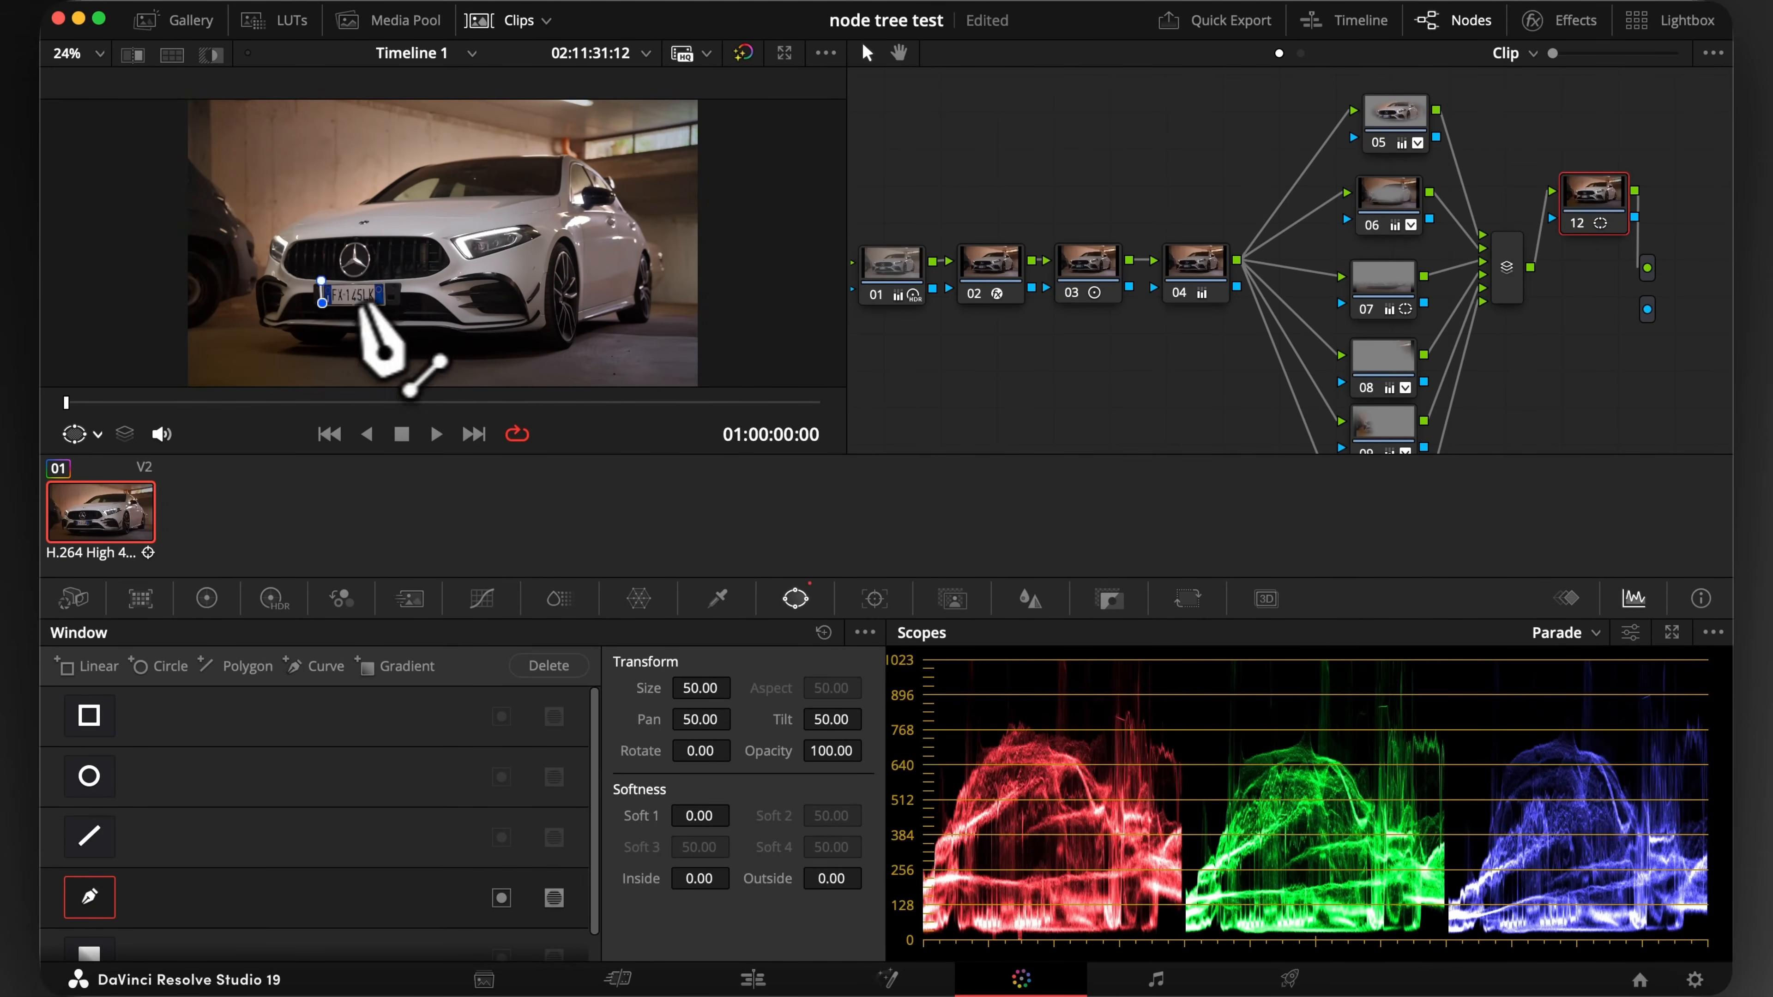
pyautogui.click(386, 306)
pyautogui.click(382, 279)
pyautogui.click(874, 598)
pyautogui.click(156, 666)
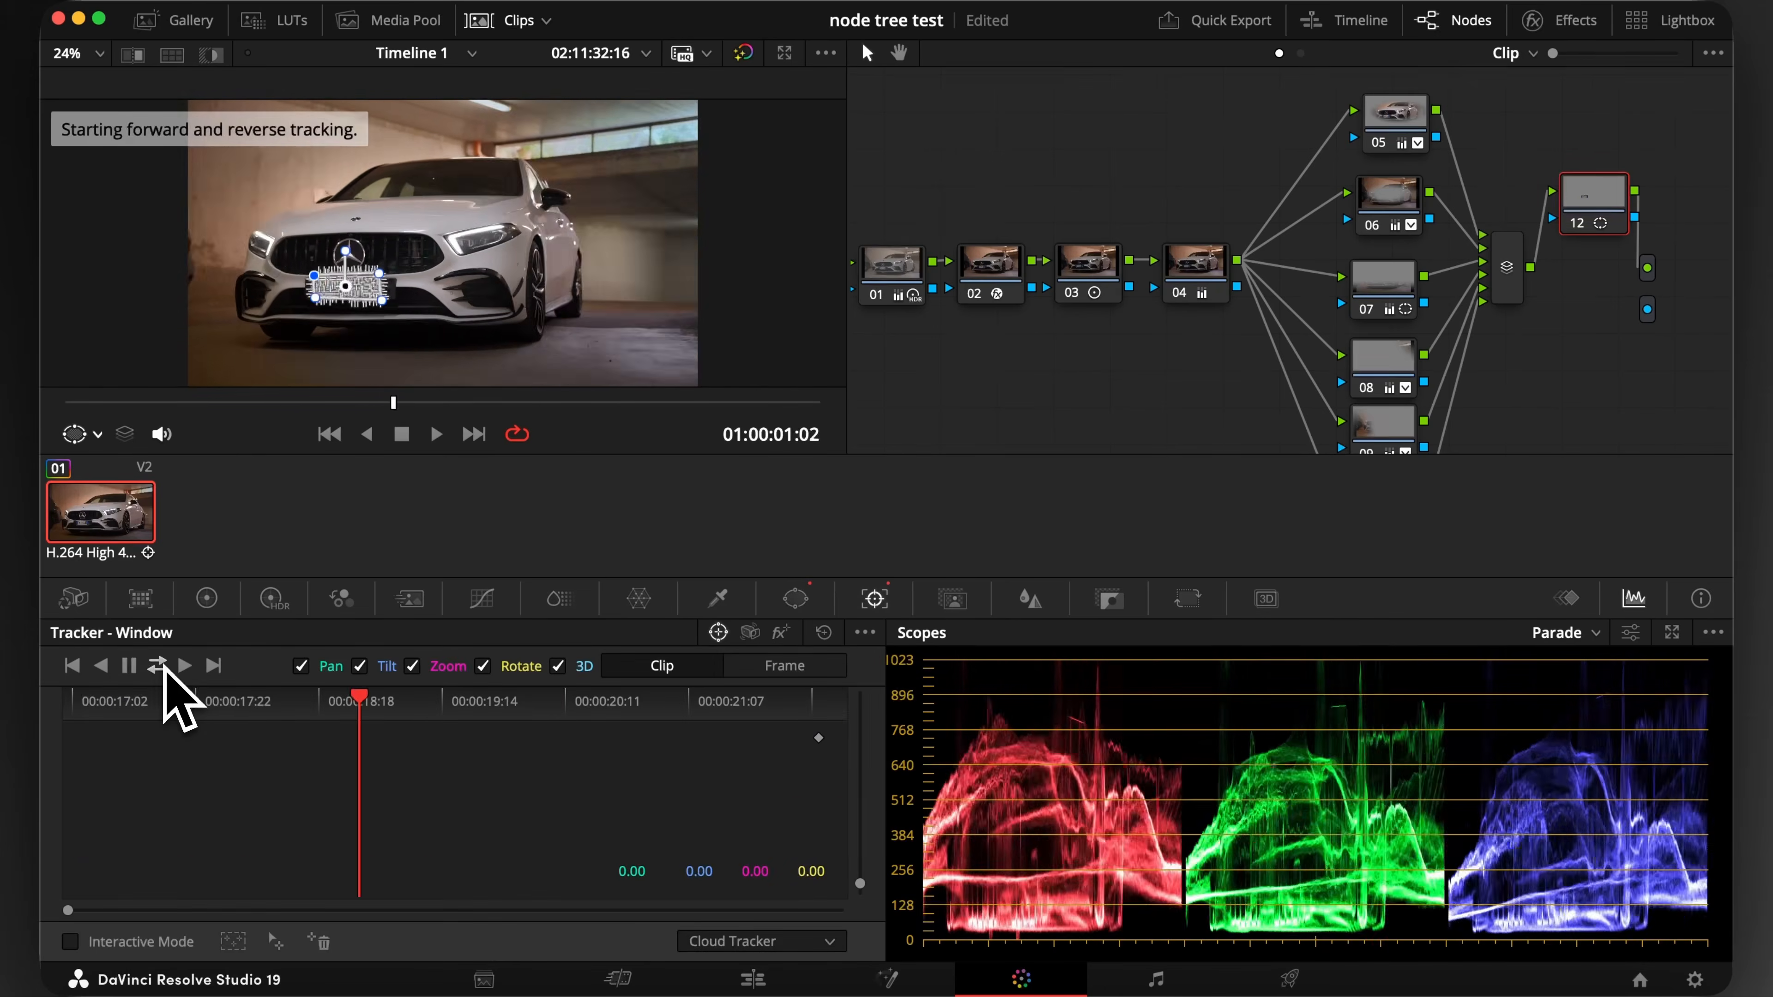
# Apply the Box Blur effect to node 12 and turn off the window overlay in the viewer
pyautogui.click(1560, 19)
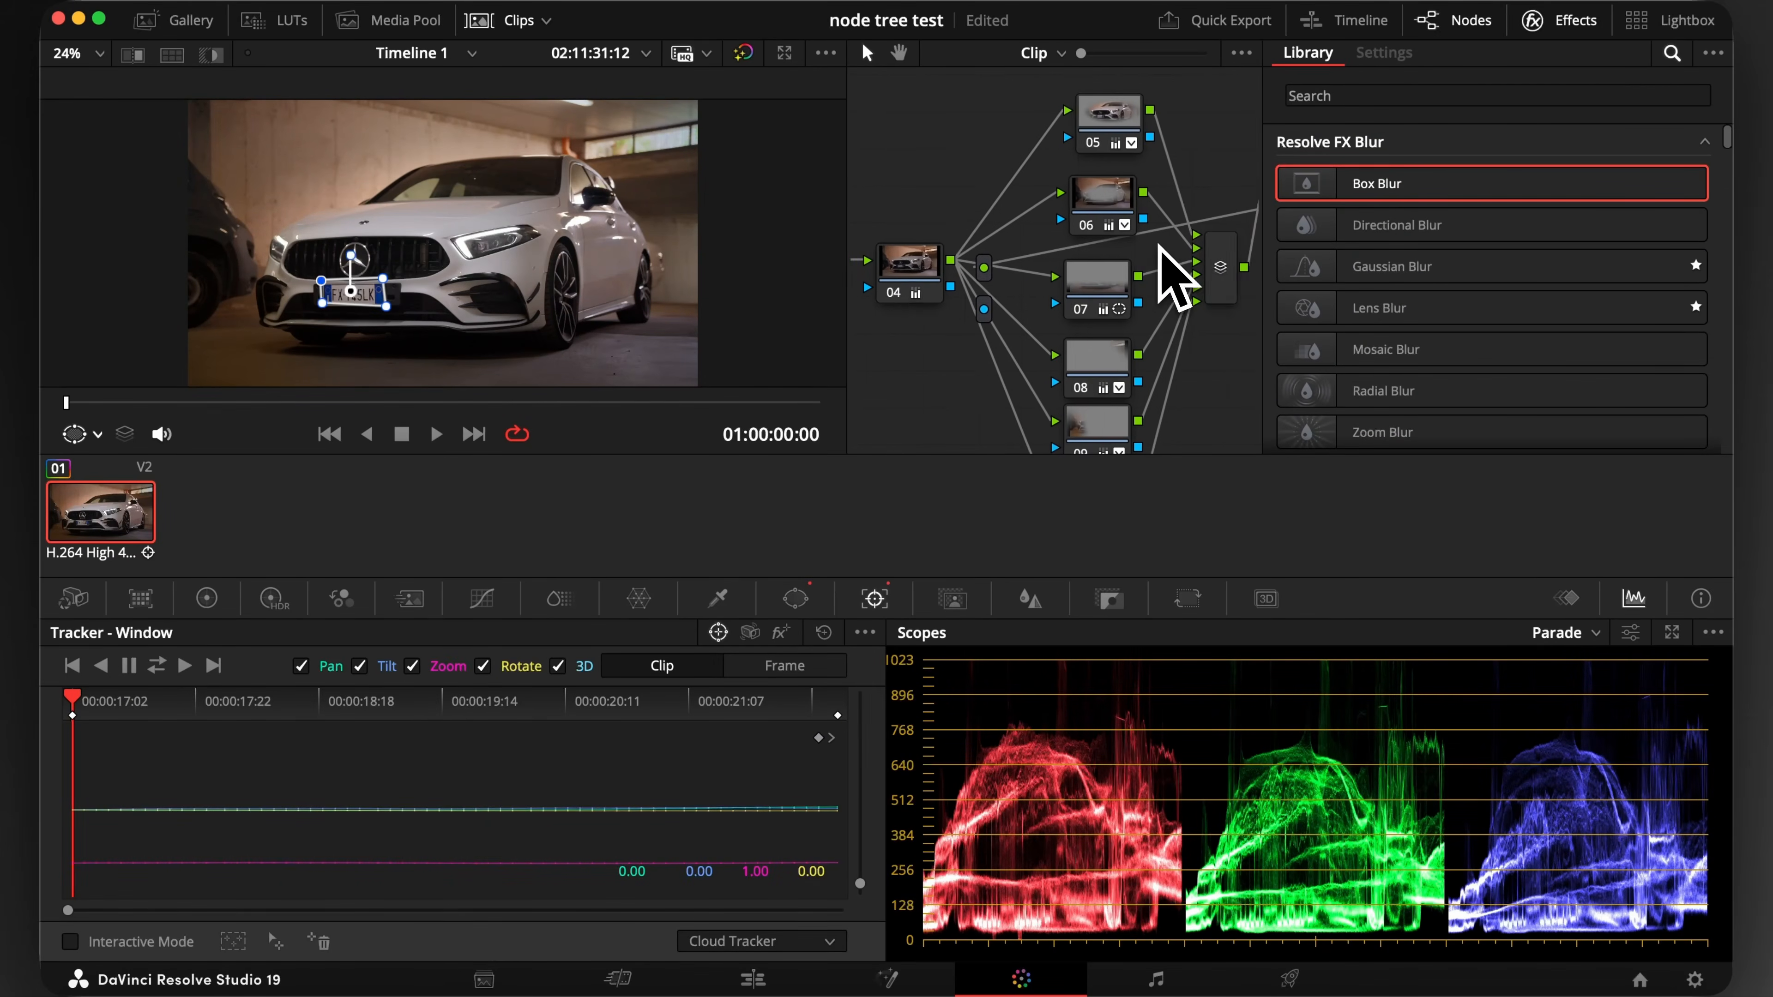
pyautogui.moveTo(1389, 186); pyautogui.dragTo(1181, 204)
pyautogui.click(76, 435)
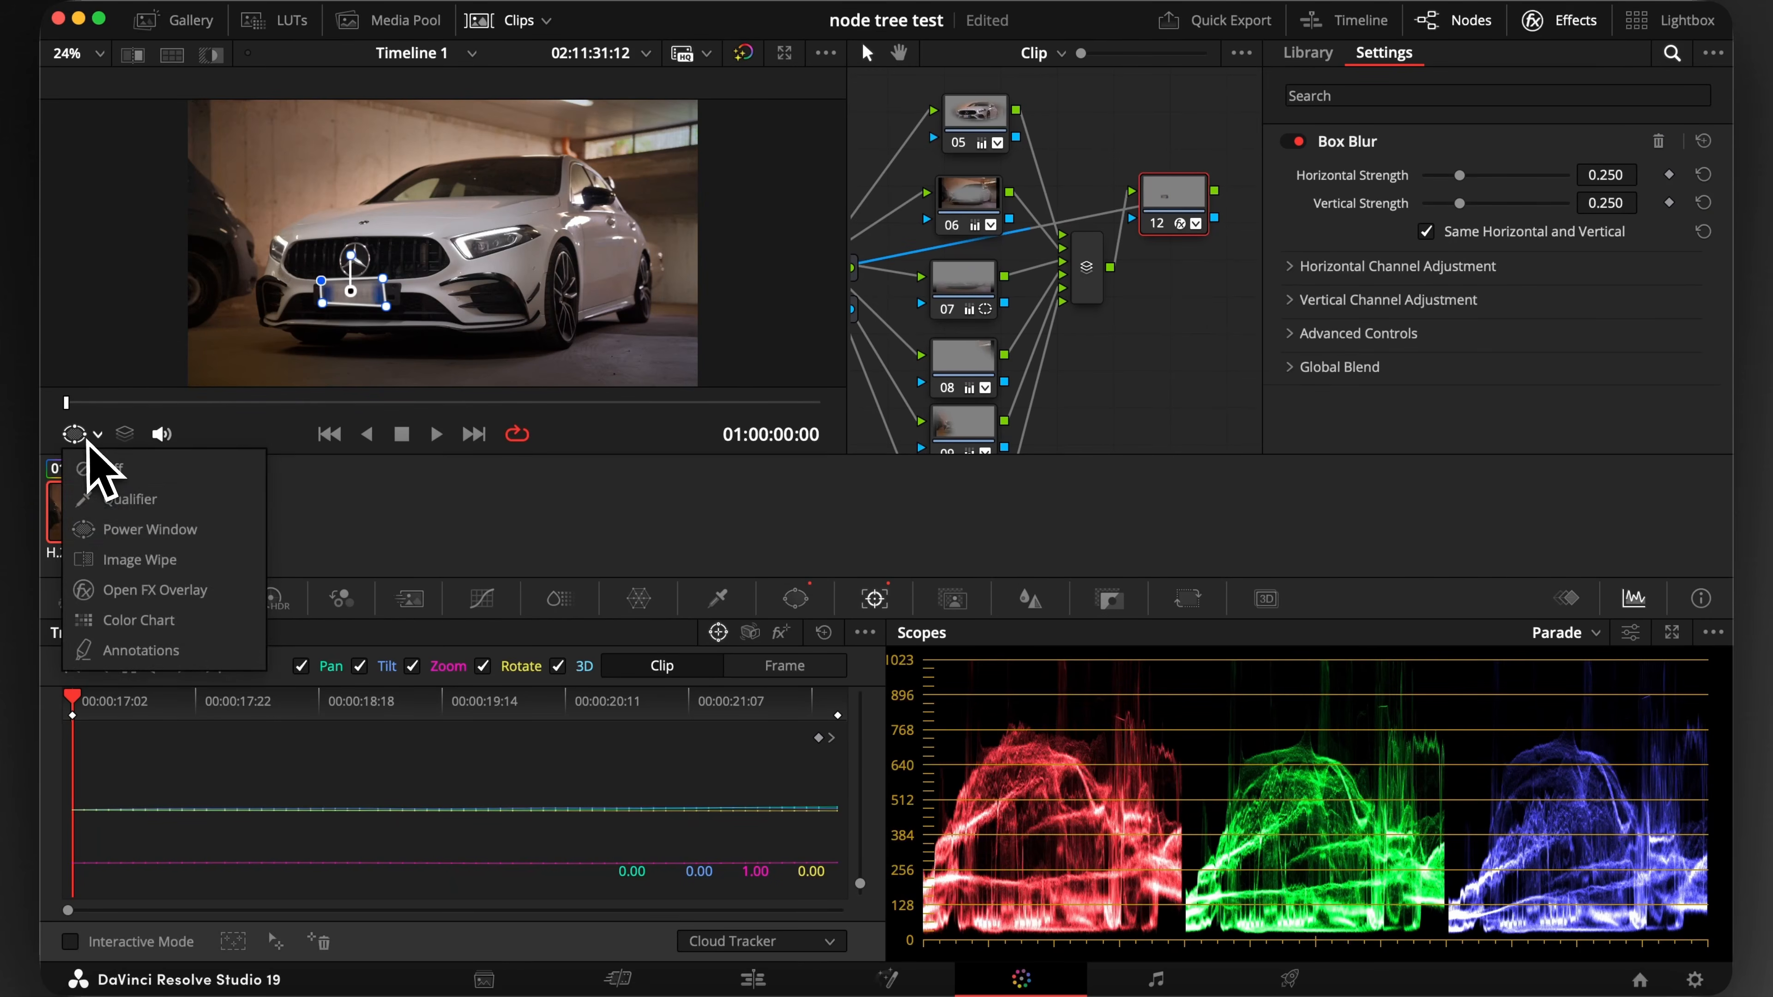
pyautogui.click(134, 468)
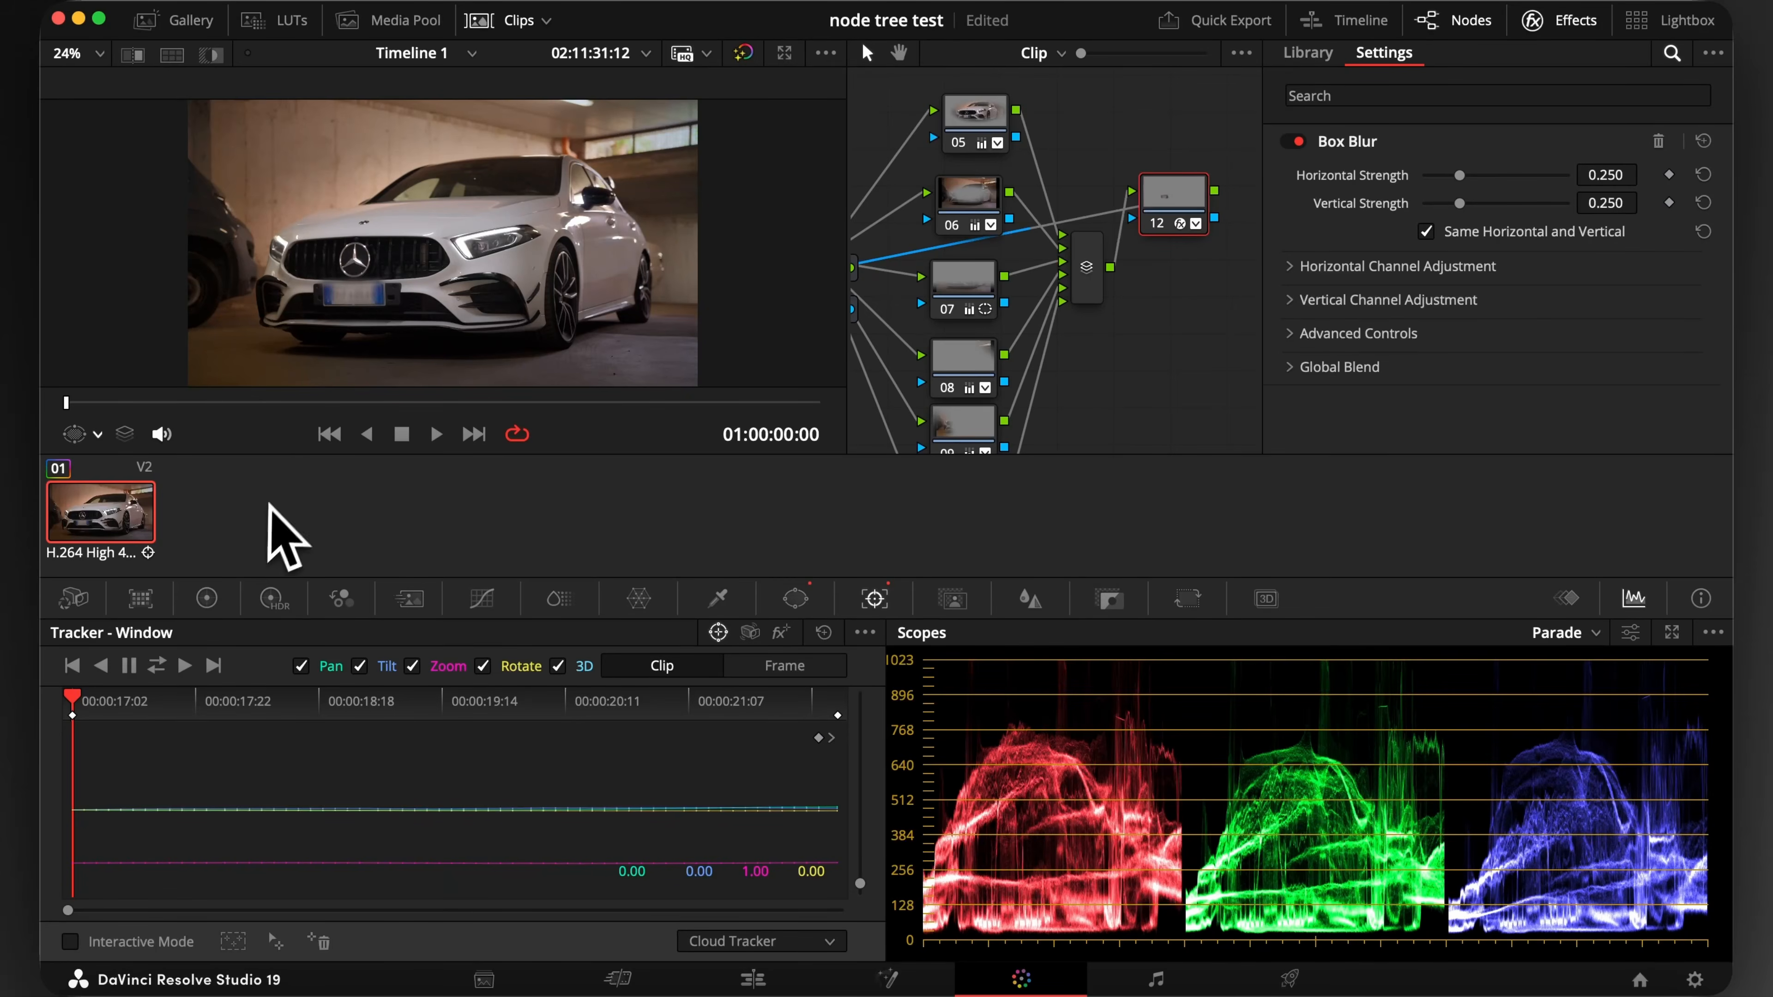
# Lower node 12's gain to darken the blurred license plate
pyautogui.click(207, 597)
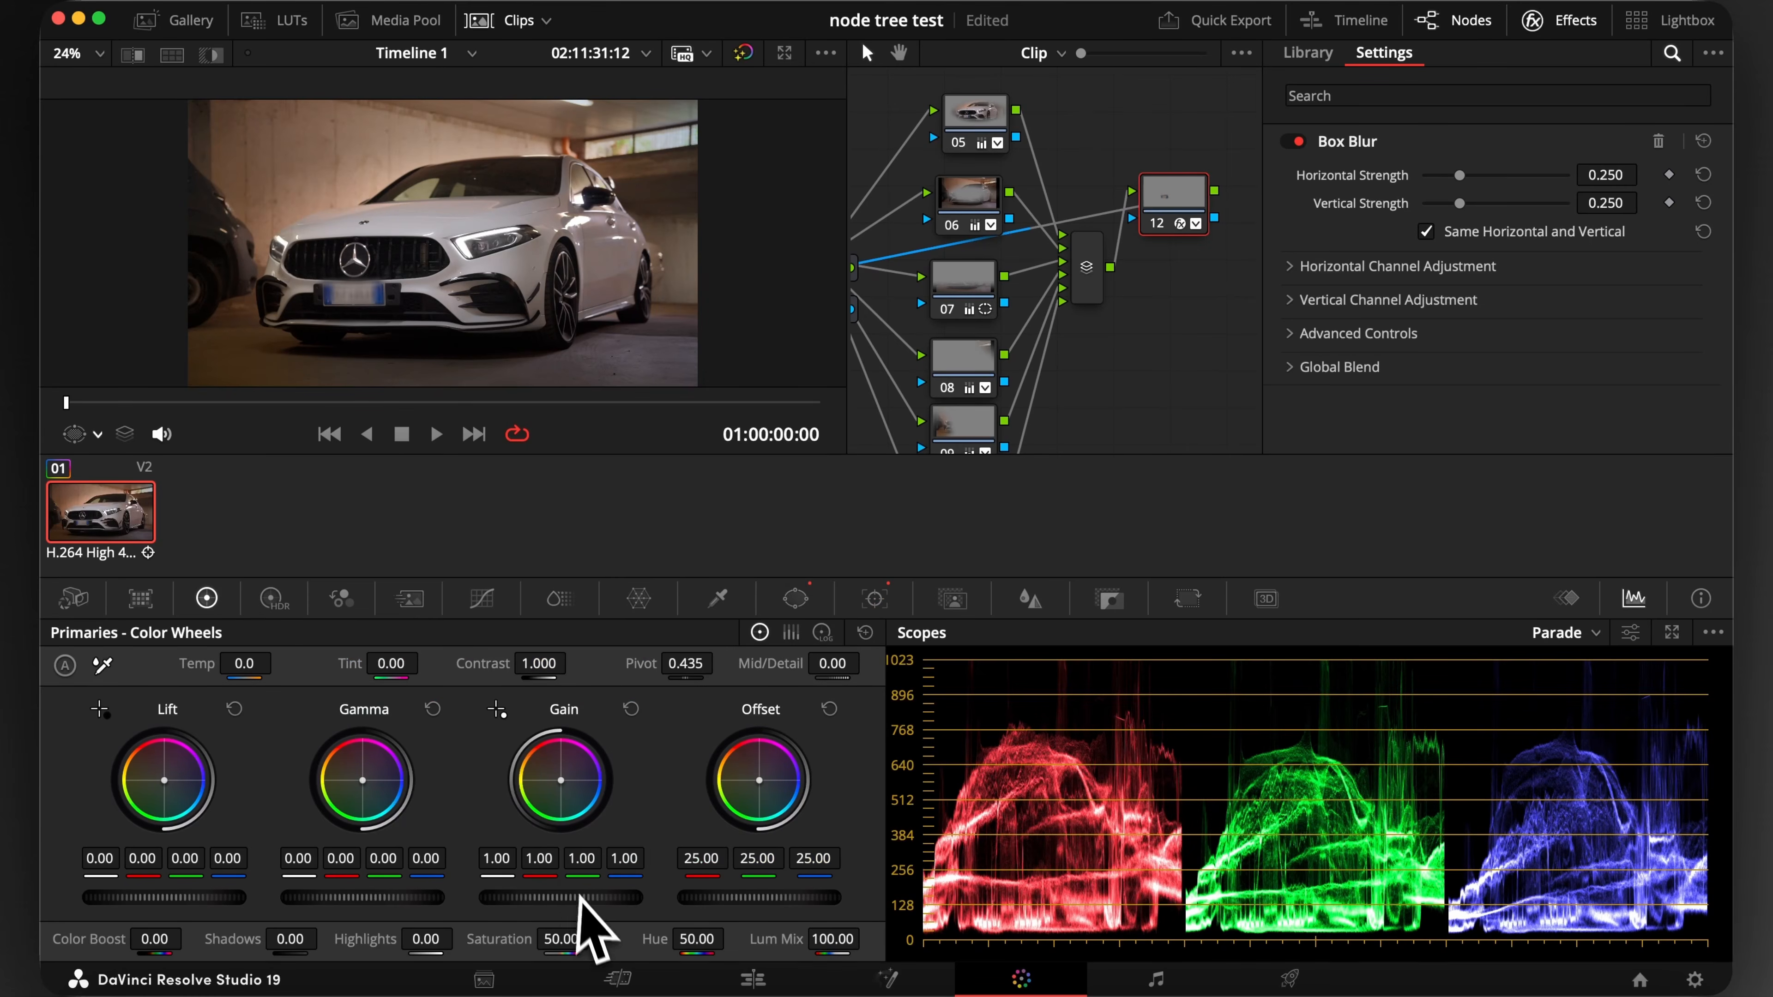
pyautogui.moveTo(561, 898); pyautogui.dragTo(425, 898)
pyautogui.moveTo(670, 403); pyautogui.dragTo(663, 447)
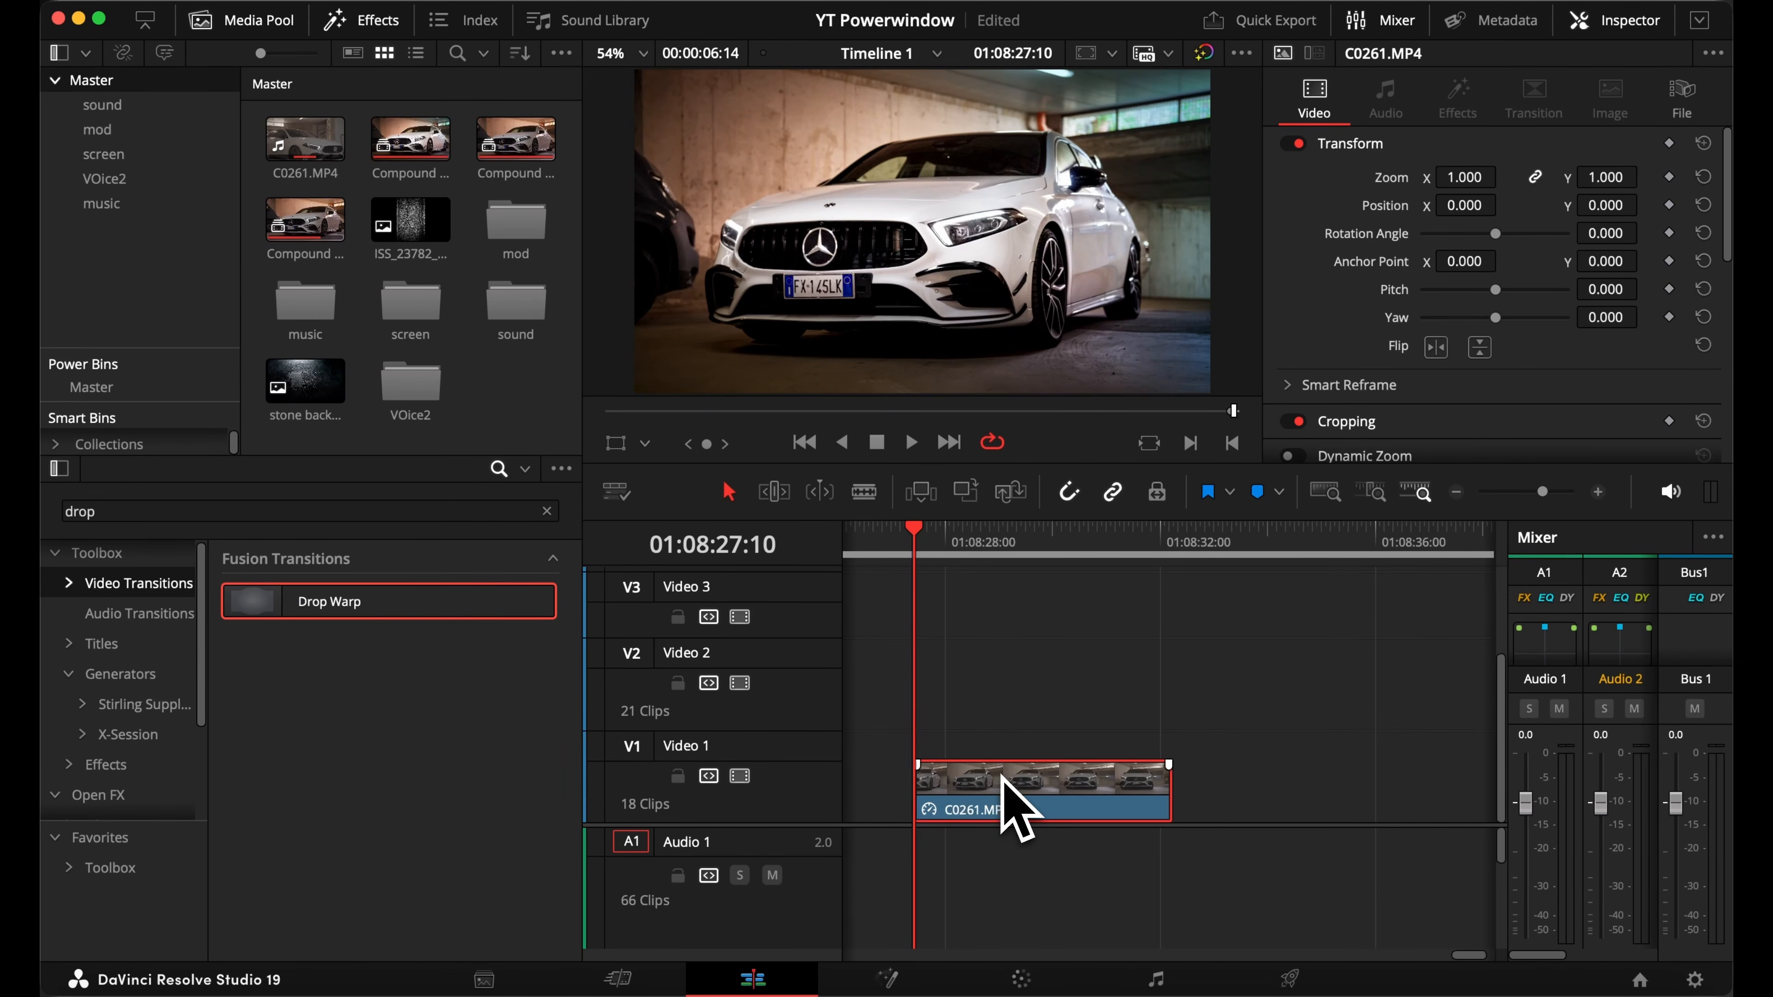
# Duplicate C0261.MP4 from Video 1 onto Video 3, refine the car mask's tracked window in Frame mode and turn off its overlay
pyautogui.moveTo(1003, 773); pyautogui.dragTo(1001, 625)
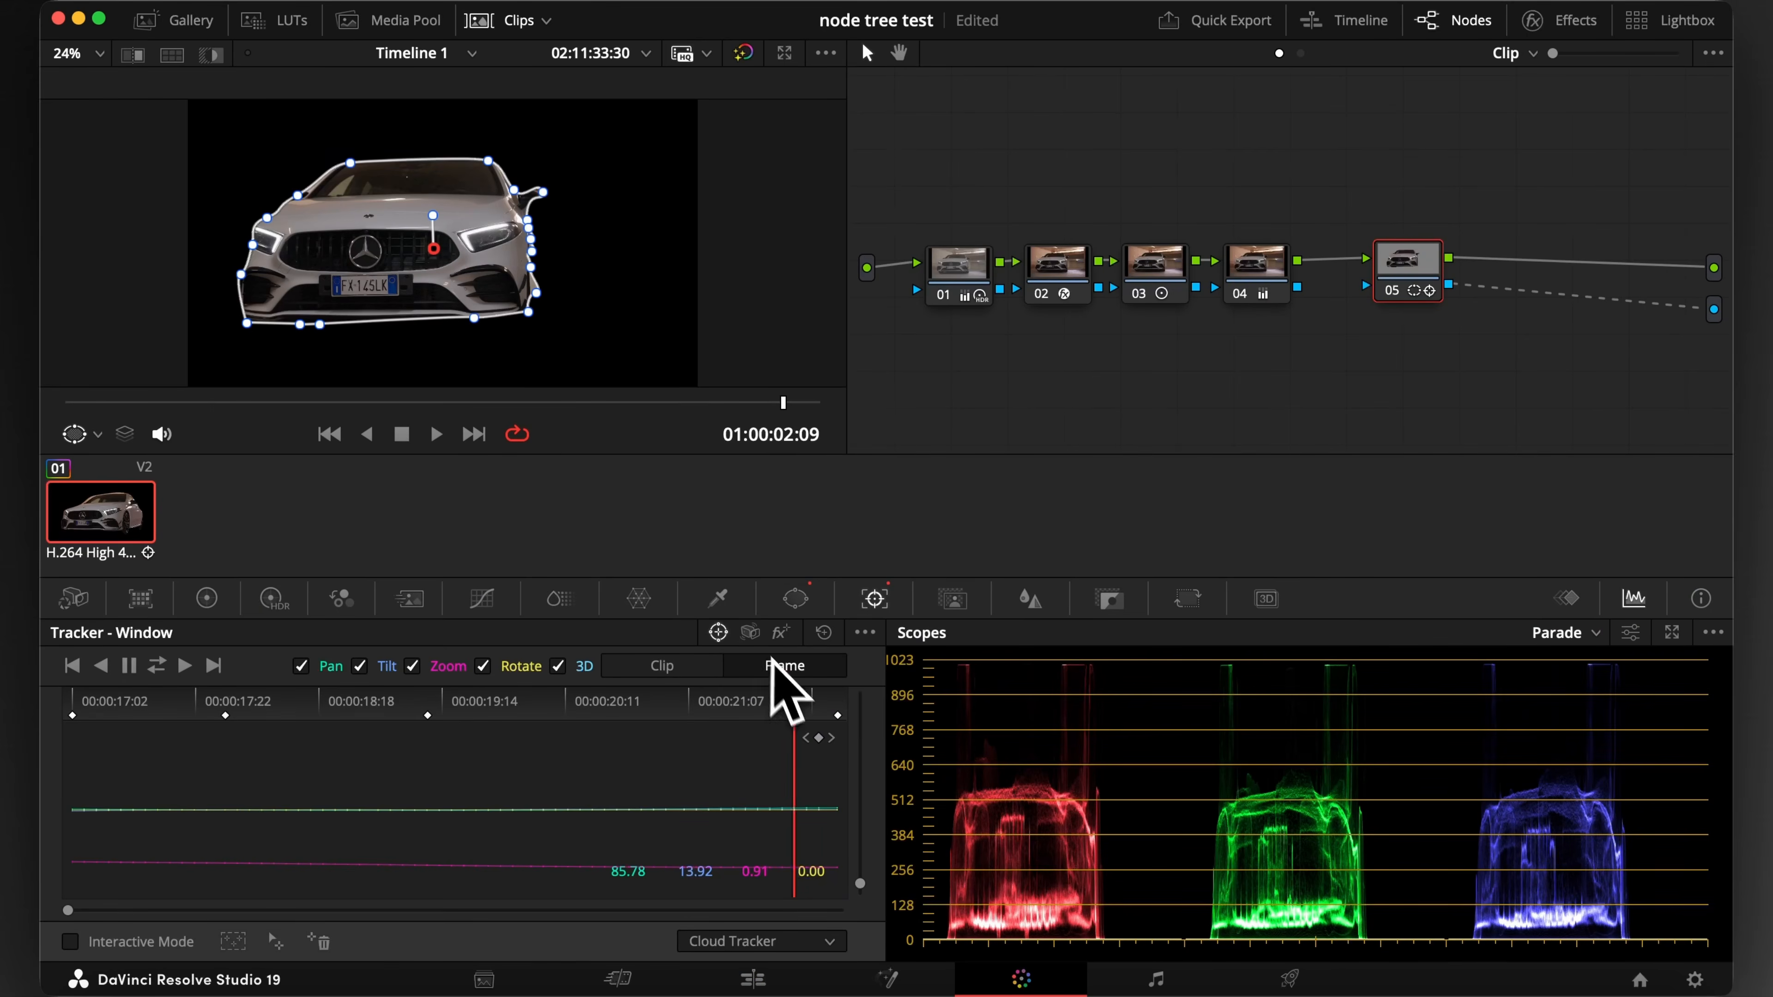
pyautogui.moveTo(610, 688); pyautogui.dragTo(499, 702)
pyautogui.click(75, 435)
pyautogui.moveTo(300, 403); pyautogui.dragTo(457, 404)
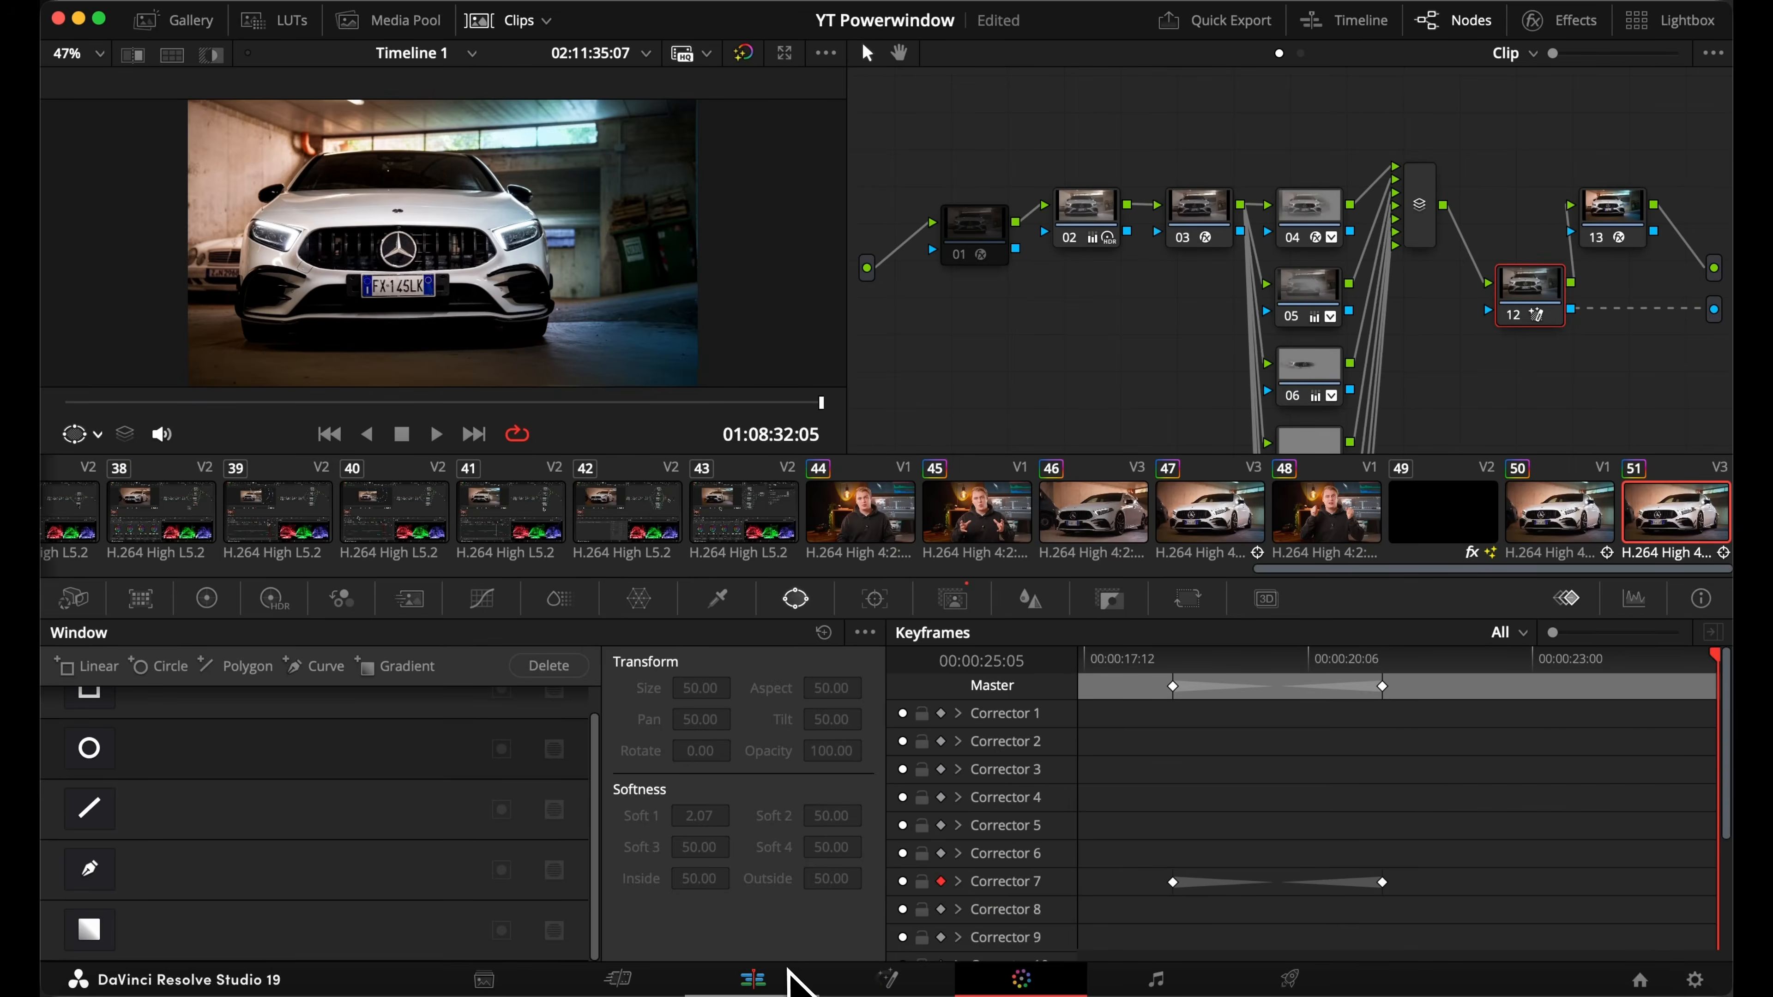
# On the Edit page, place a Text+ title reading TURBO on Video 2 between the two car clips and enlarge it
pyautogui.click(761, 974)
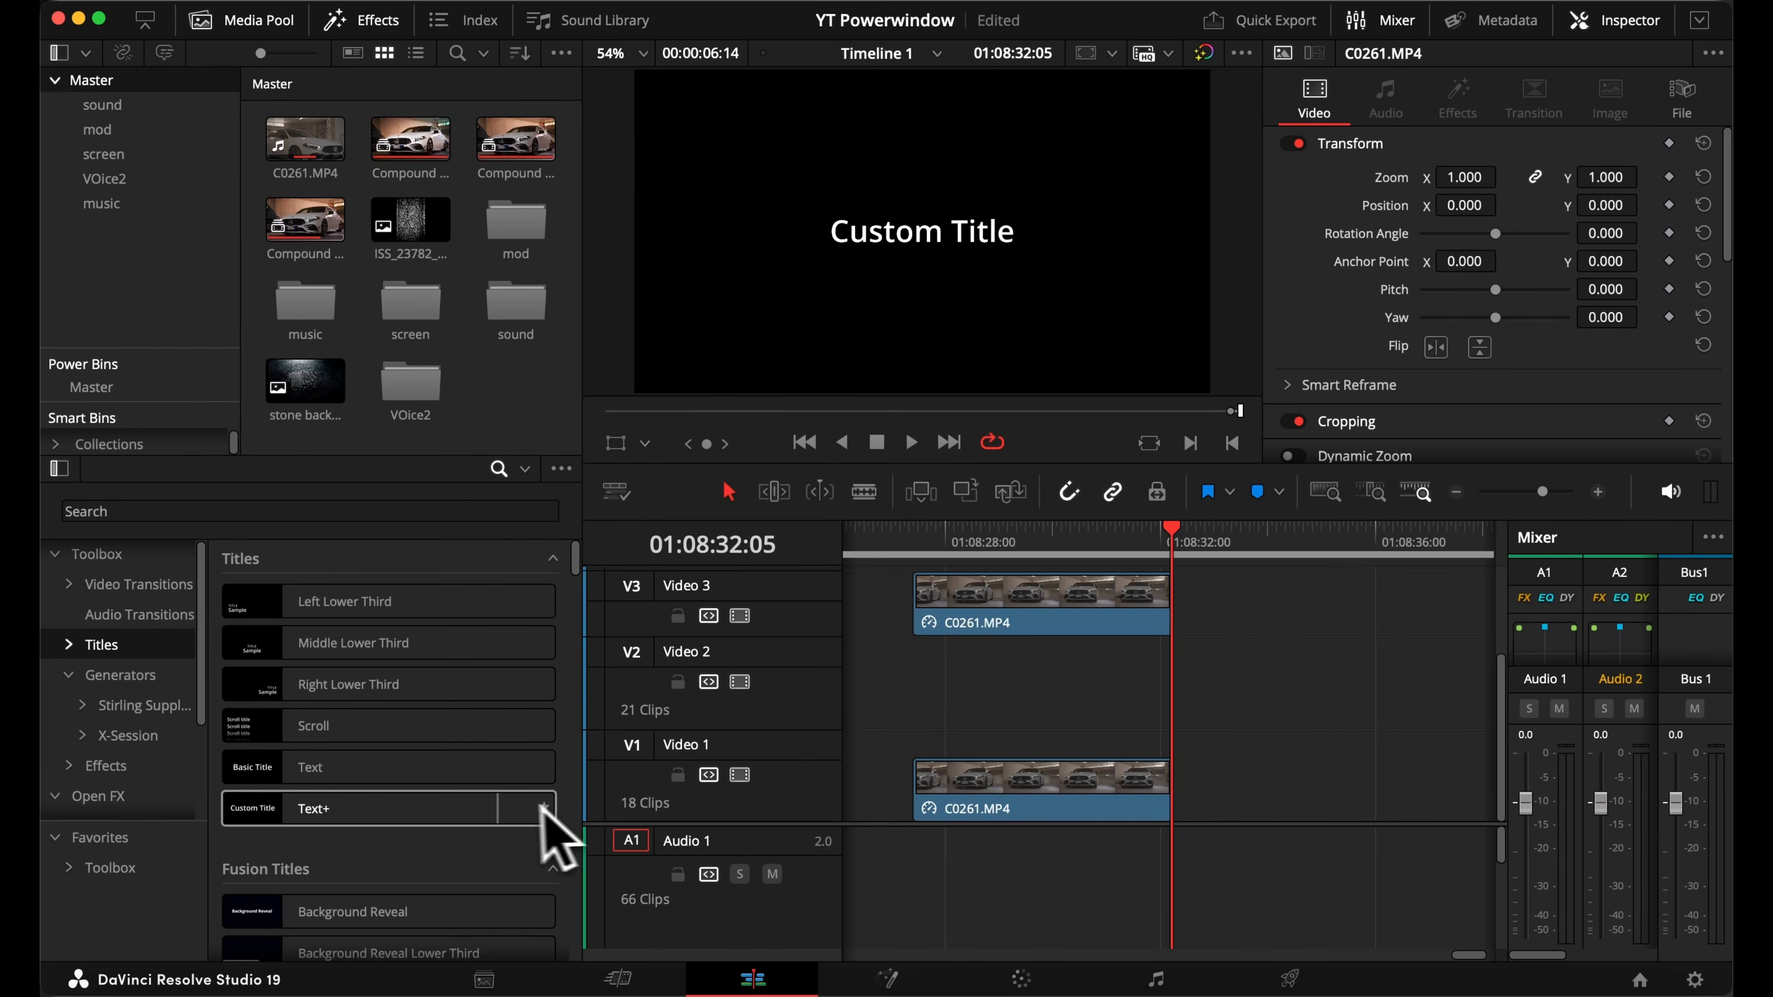
pyautogui.moveTo(544, 810); pyautogui.dragTo(973, 721)
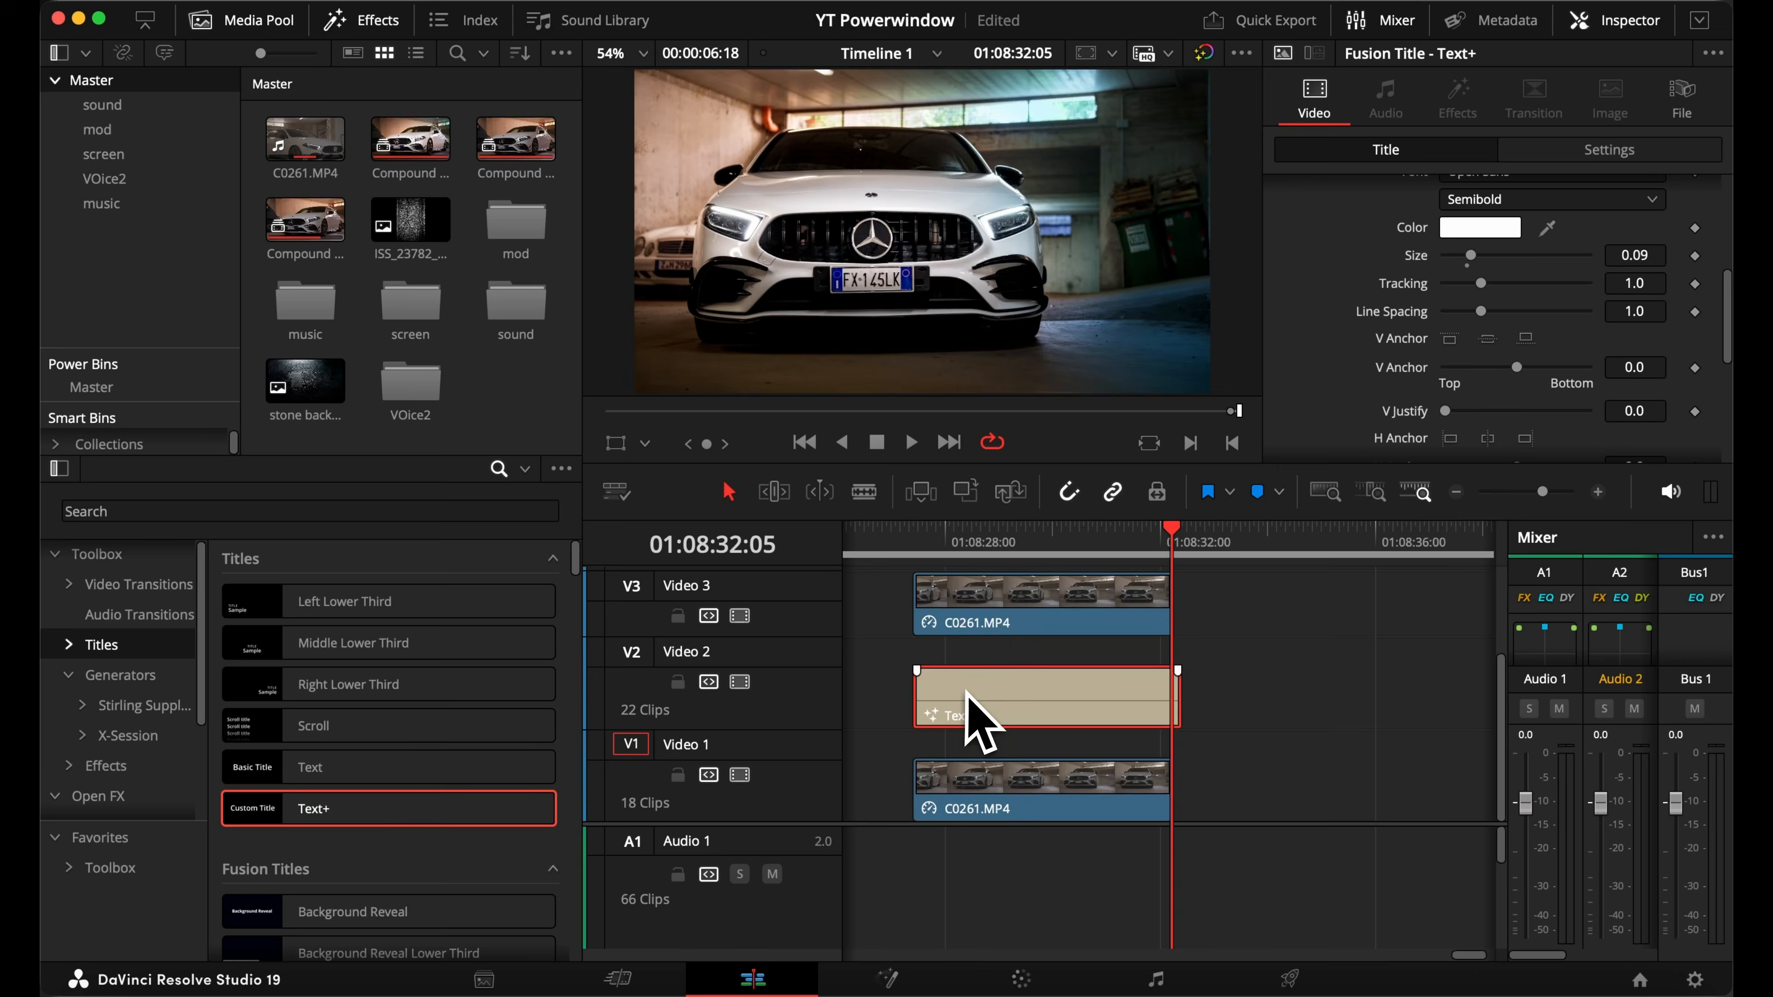
pyautogui.scroll(-2, 1396, 321)
pyautogui.click(1452, 326)
pyautogui.press('Return')
pyautogui.moveTo(1466, 409); pyautogui.dragTo(1592, 409)
pyautogui.scroll(3, 1603, 214)
pyautogui.tripleClick(1535, 265)
pyautogui.write('TURBO')
# Adjust the TURBO title's X and Y position in its transform settings to place it behind the car
pyautogui.click(1642, 148)
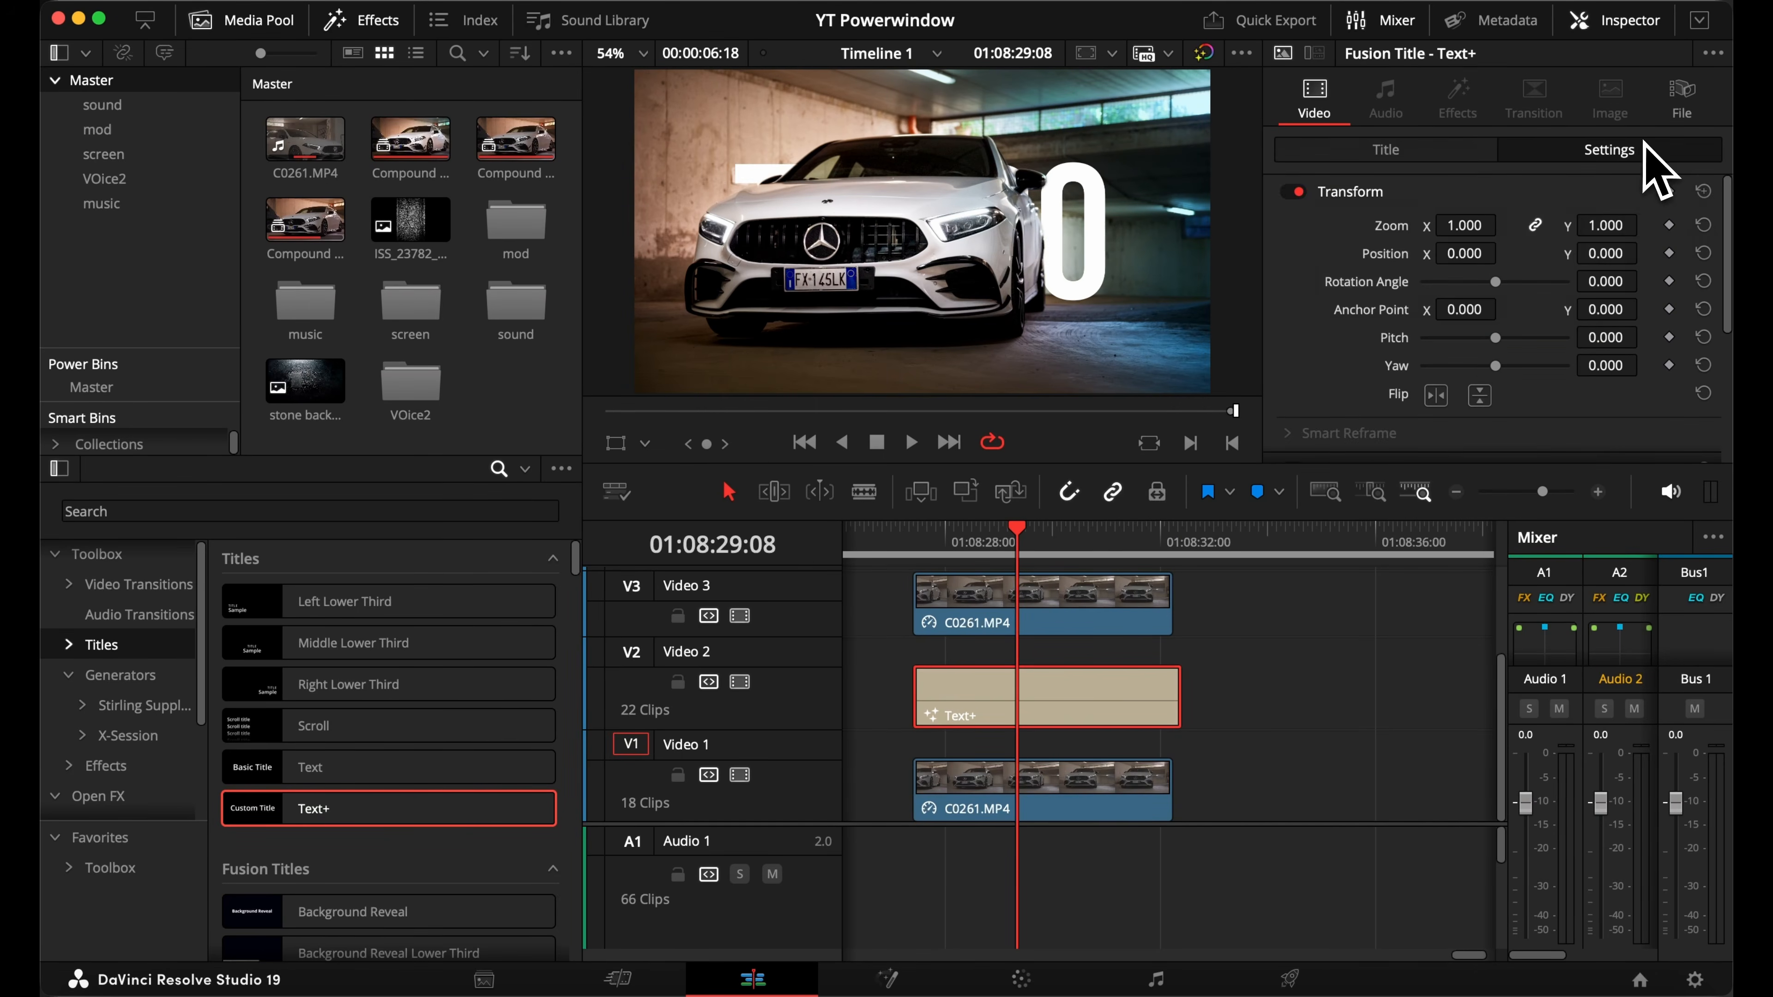
pyautogui.moveTo(1605, 253); pyautogui.dragTo(1658, 253)
pyautogui.moveTo(1465, 254); pyautogui.dragTo(1505, 253)
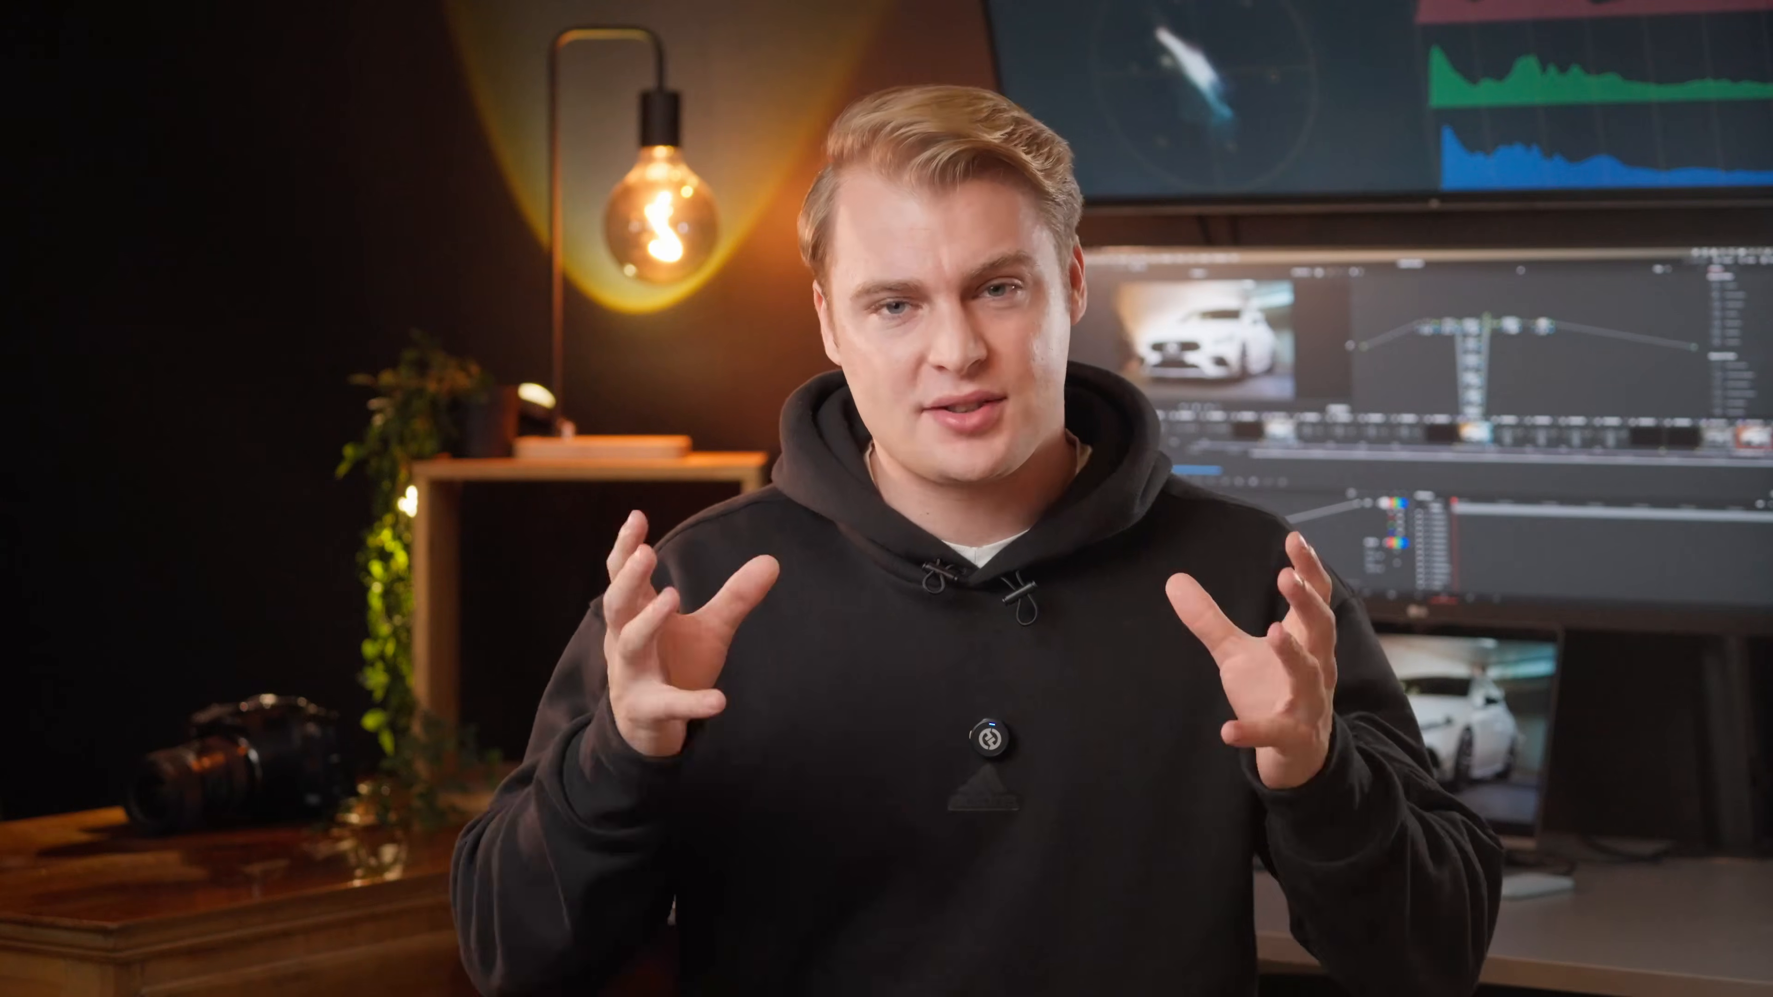